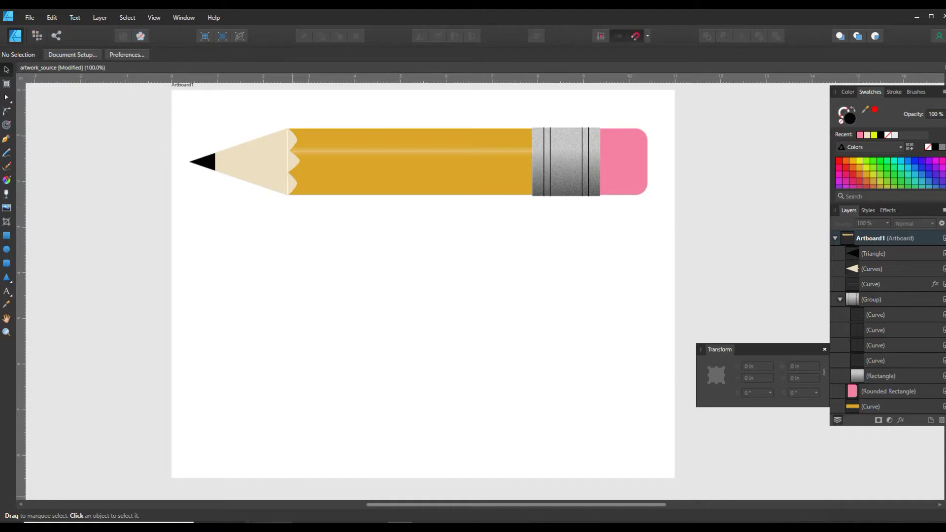
# Step: Switch to the Google Images results for 'pencil yellow' to use as reference
pyautogui.hotkey('alt', 'Tab')
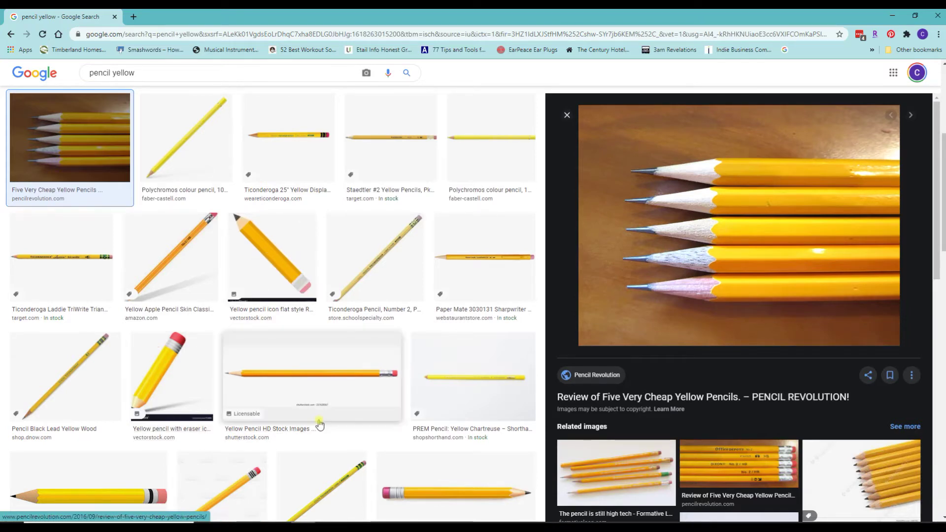
# Step: Scroll down and back up through the yellow pencil reference photos
pyautogui.scroll(-3, 318, 422)
pyautogui.scroll(-4, 318, 423)
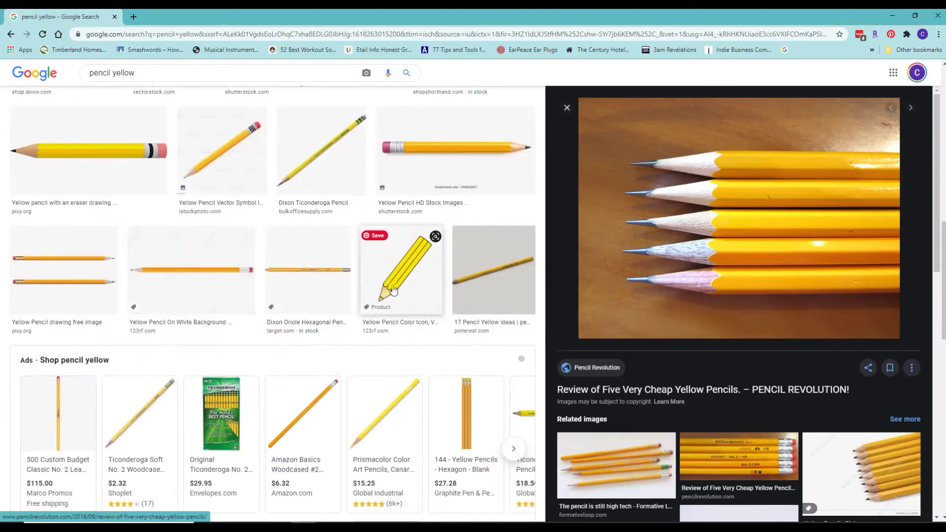
pyautogui.scroll(4, 340, 308)
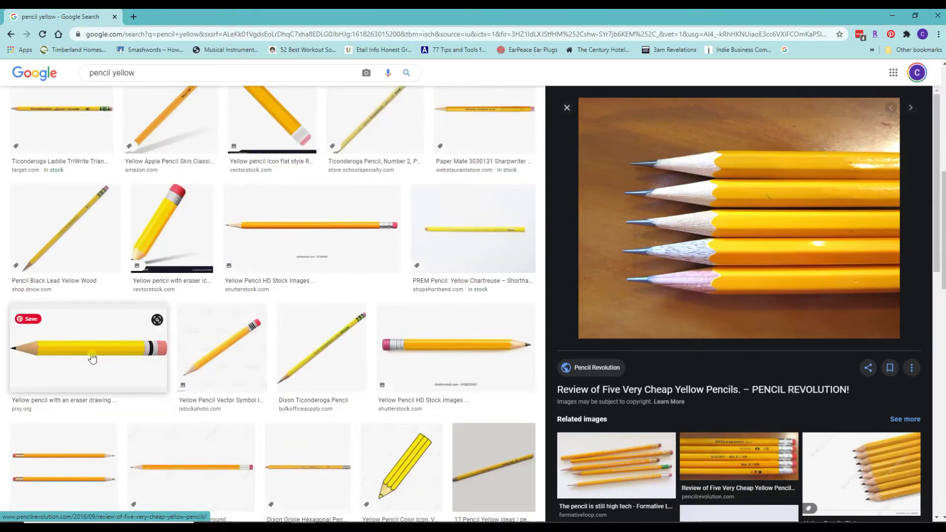
pyautogui.scroll(5, 129, 363)
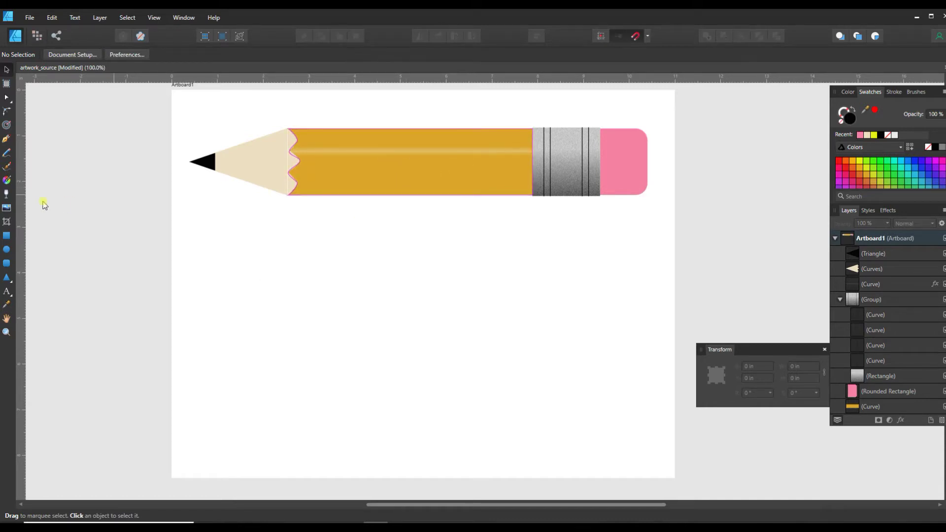
# Step: Draw a 5.186 × 1.524 in rectangle below the pencil with a black 1 pt stroke and no fill
pyautogui.click(7, 236)
pyautogui.moveTo(296, 252); pyautogui.dragTo(532, 321)
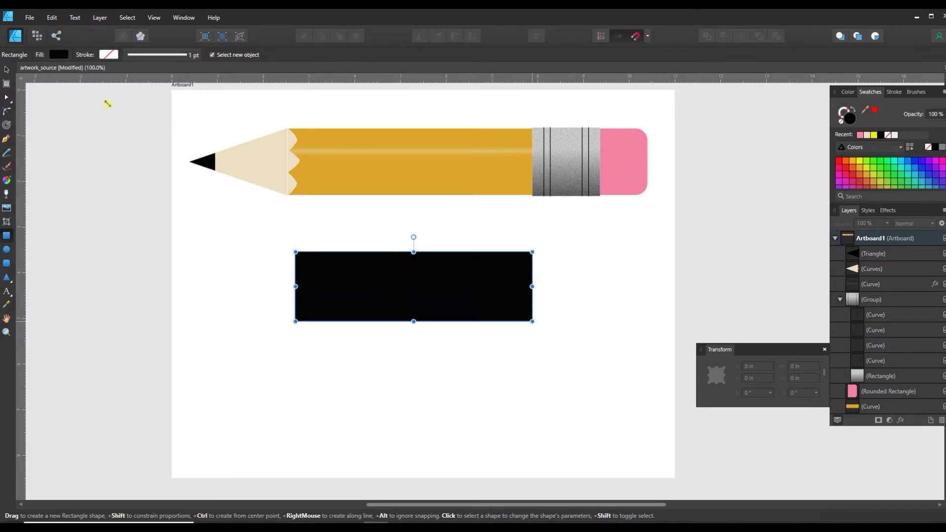
pyautogui.click(109, 55)
pyautogui.click(109, 55)
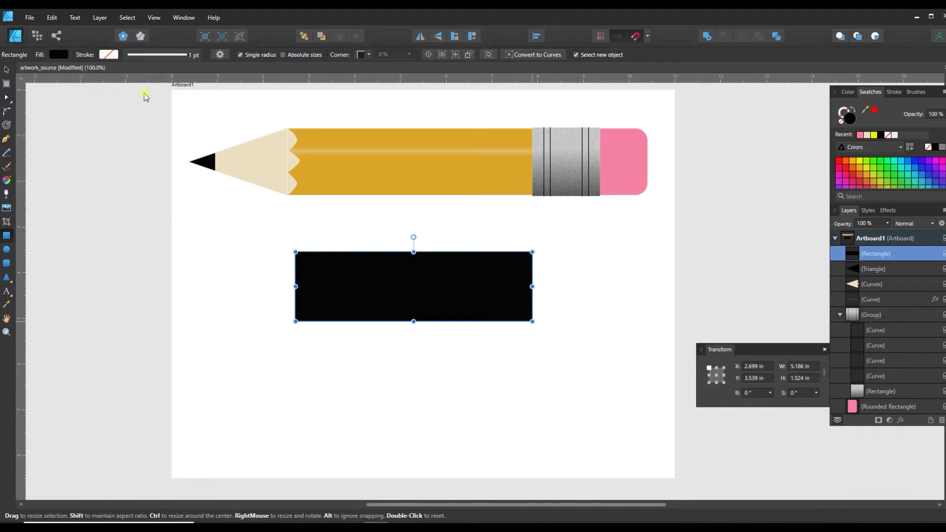
pyautogui.click(166, 102)
pyautogui.click(58, 54)
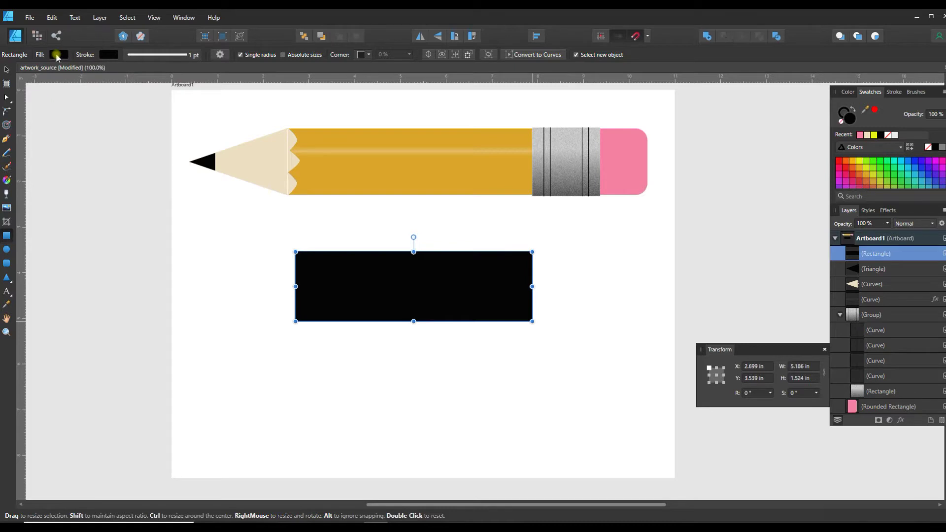
pyautogui.click(57, 55)
pyautogui.click(156, 74)
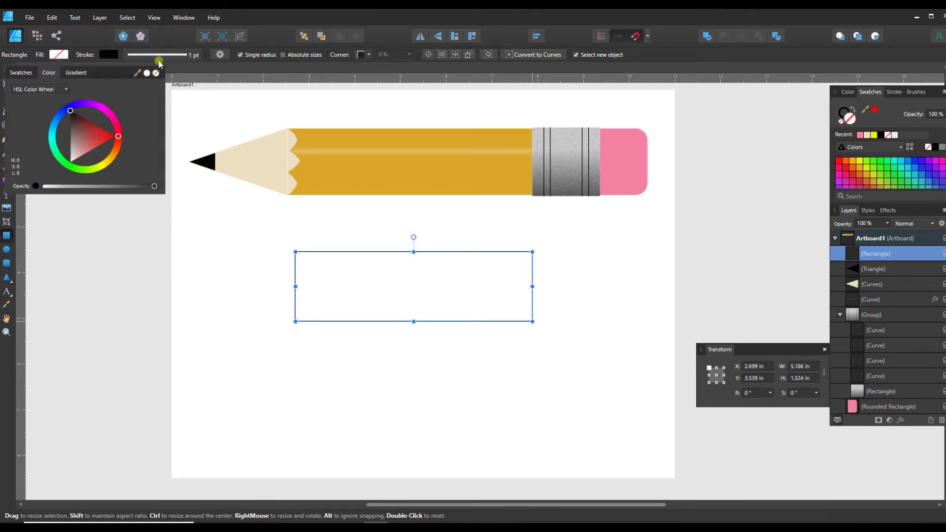
pyautogui.click(224, 286)
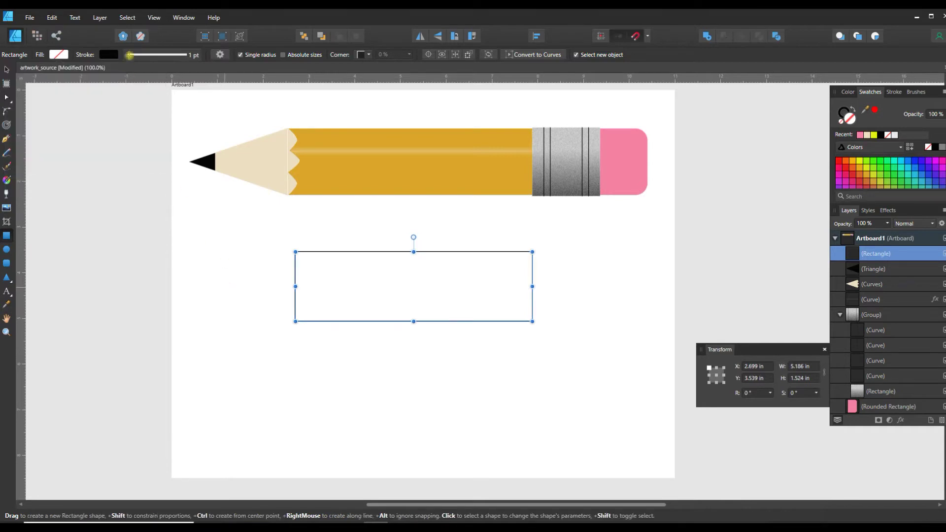
pyautogui.hotkey('ctrl', 'd')
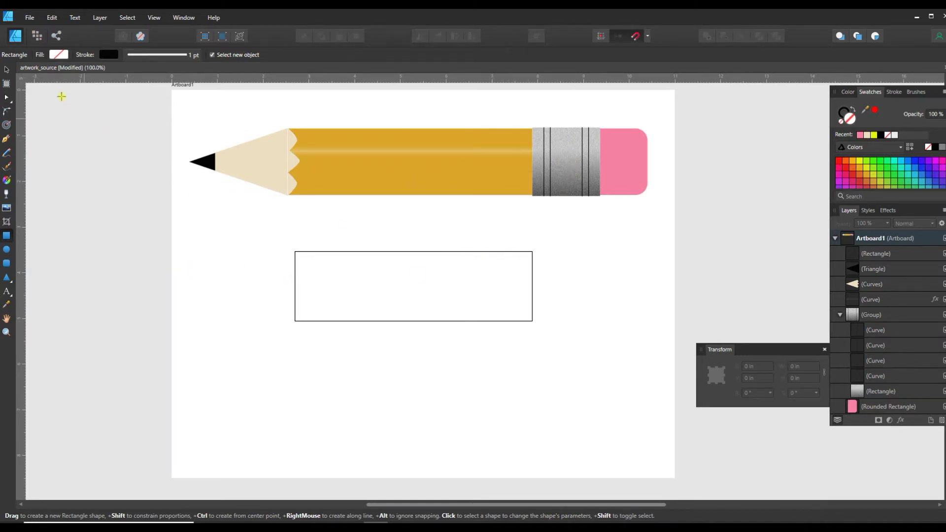
# Step: Duplicate the long rectangle as a 1.394 in wide piece against its right end, then view the reference
pyautogui.click(6, 69)
pyautogui.click(370, 252)
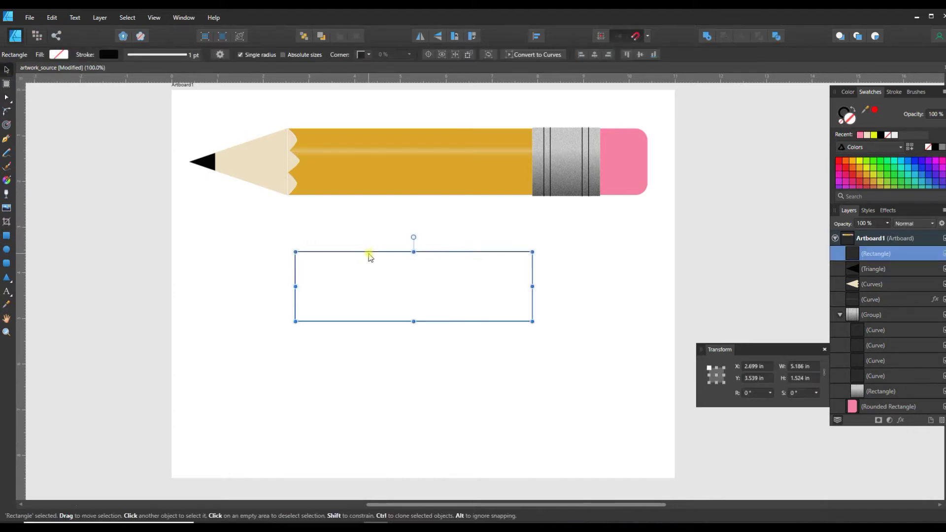
pyautogui.hotkey('ctrl', 'c')
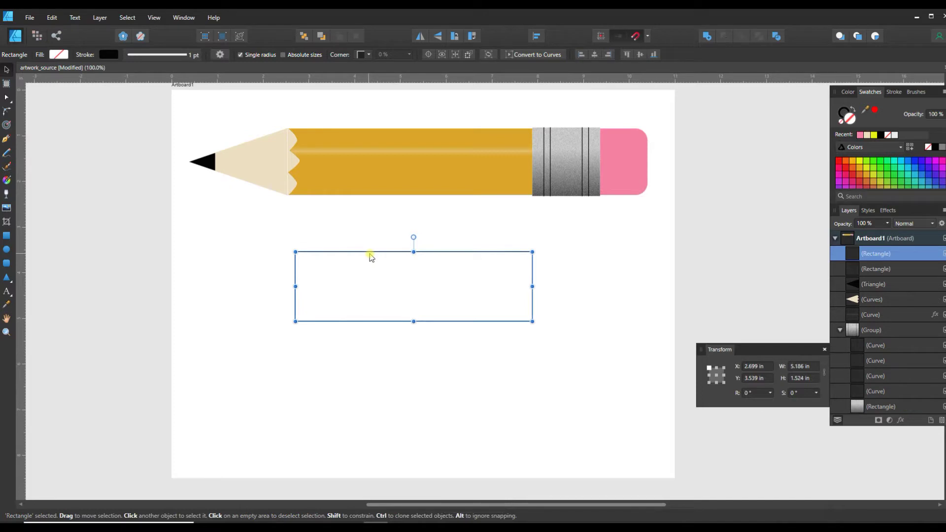
pyautogui.moveTo(410, 284); pyautogui.dragTo(453, 281)
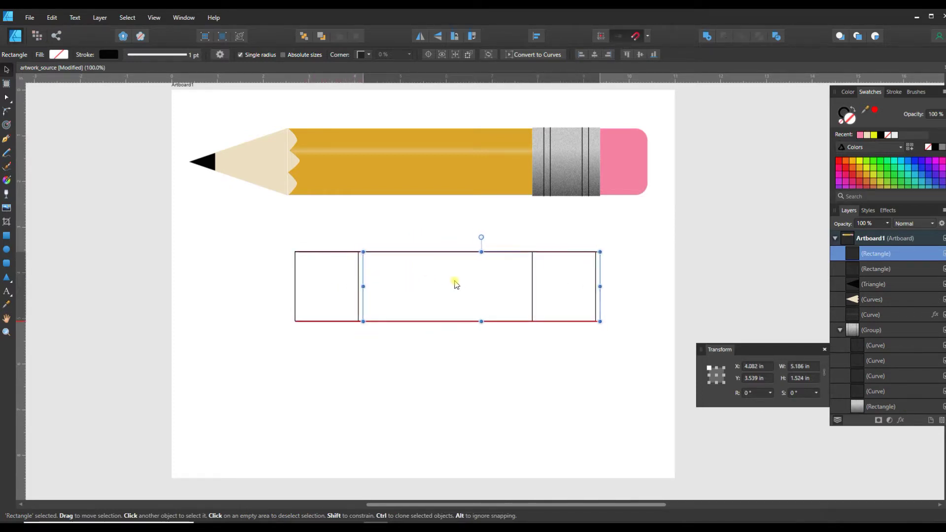
pyautogui.moveTo(364, 287); pyautogui.dragTo(528, 289)
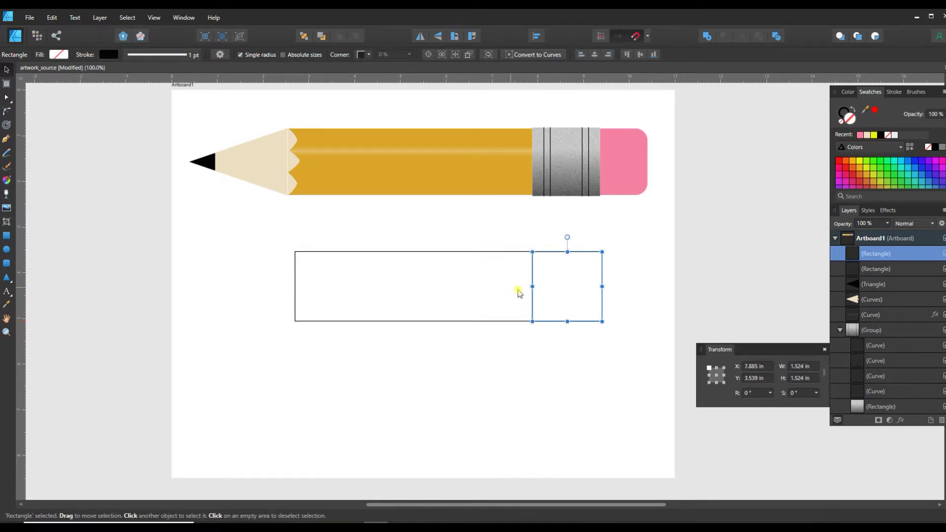
pyautogui.moveTo(599, 286); pyautogui.dragTo(597, 286)
pyautogui.click(534, 372)
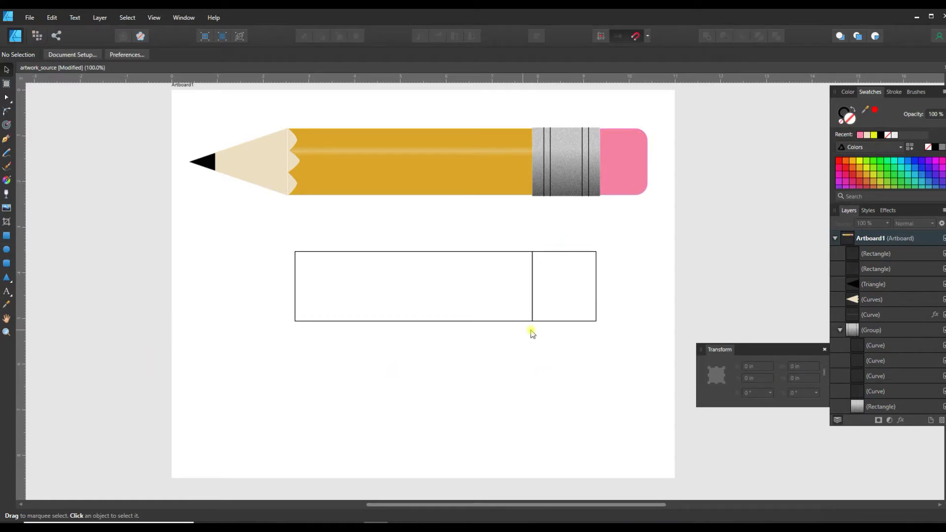
pyautogui.click(564, 319)
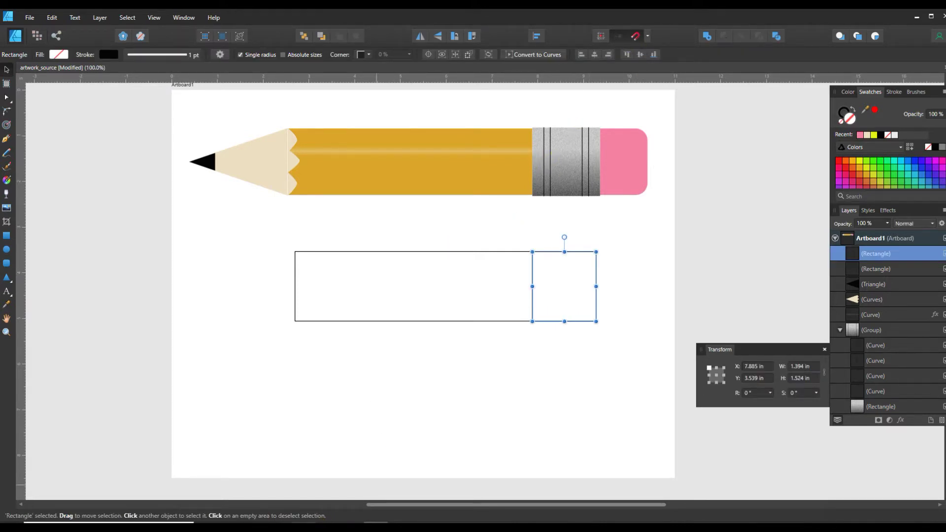
pyautogui.click(321, 520)
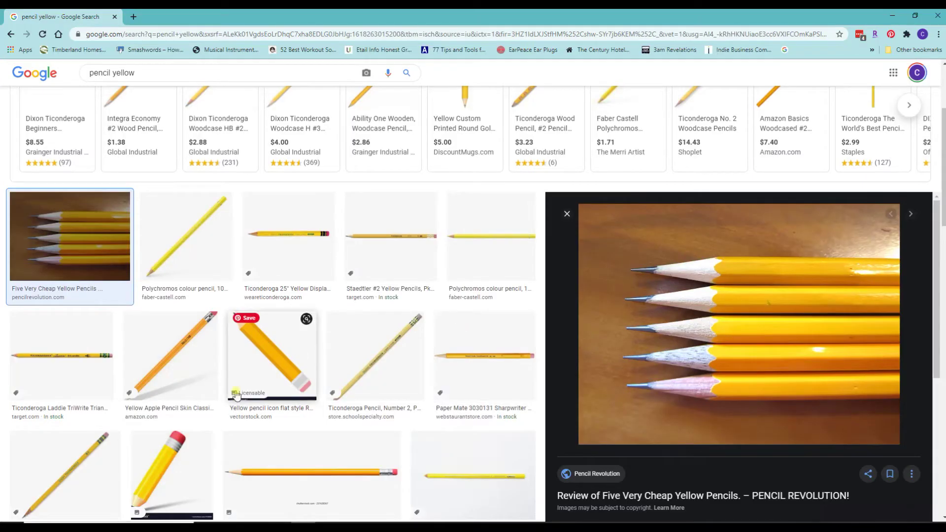
# Step: Look through the related yellow pencil photos, then return to the pencil artwork
pyautogui.scroll(-3, 640, 296)
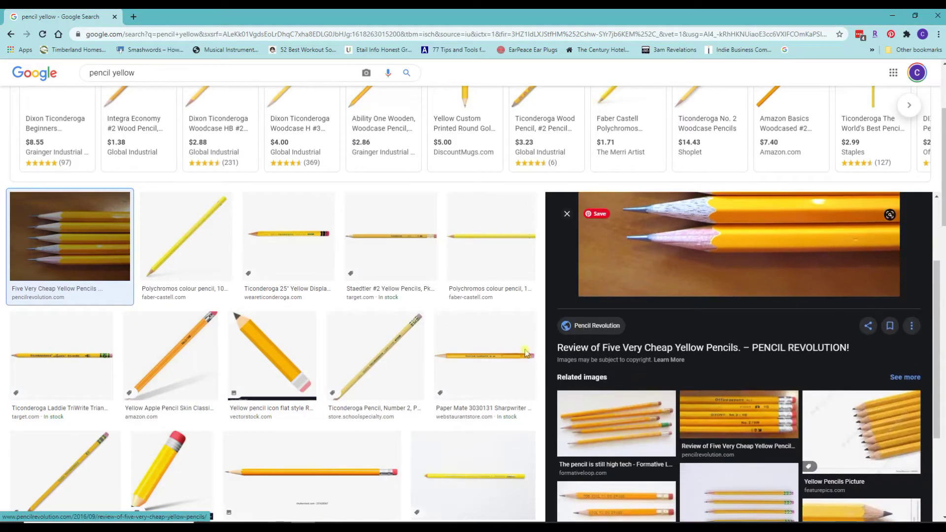
pyautogui.scroll(-2, 320, 402)
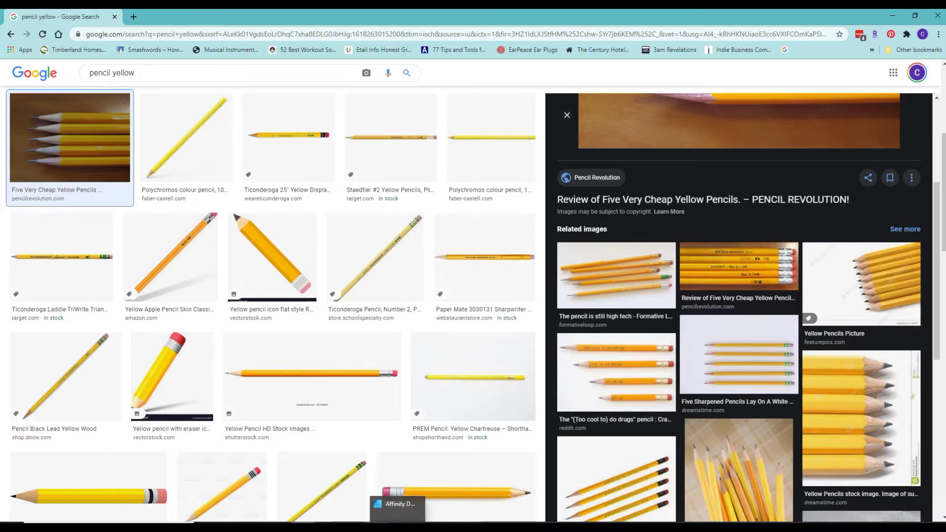
pyautogui.click(396, 521)
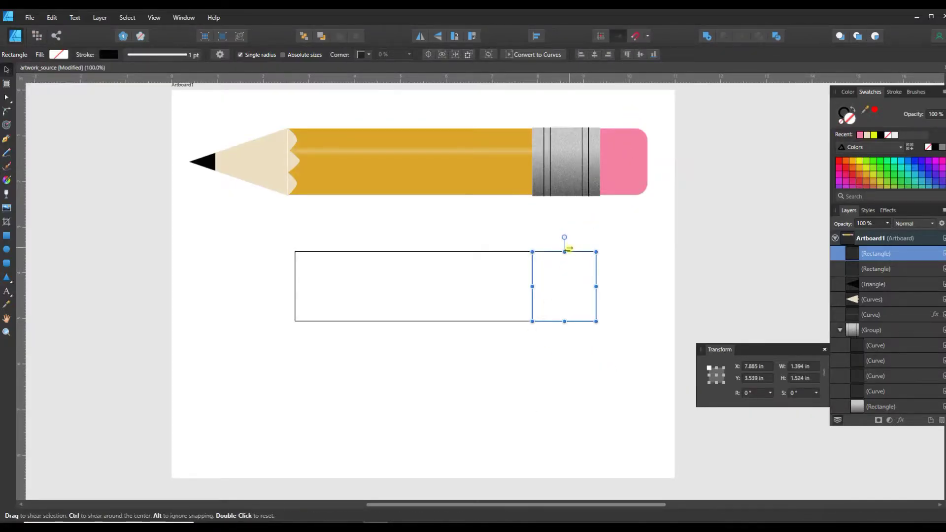
# Step: Make the small rectangle 1.556 in tall and centre it on the long rectangle's end
pyautogui.moveTo(564, 251); pyautogui.dragTo(565, 251)
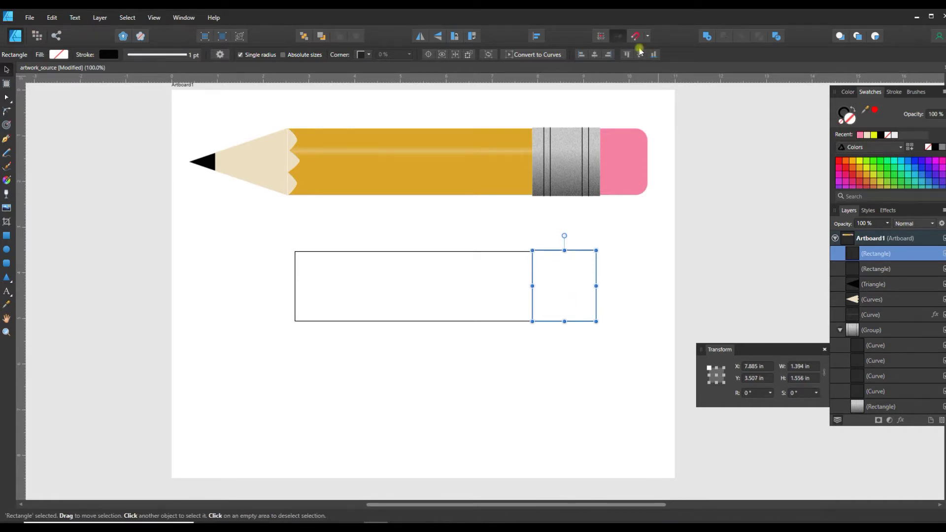
pyautogui.moveTo(579, 276); pyautogui.dragTo(582, 276)
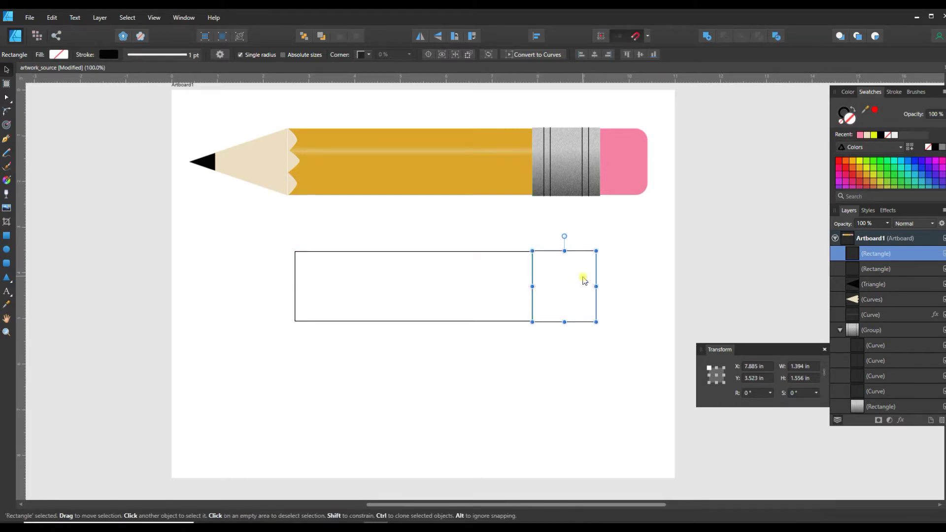
pyautogui.click(514, 377)
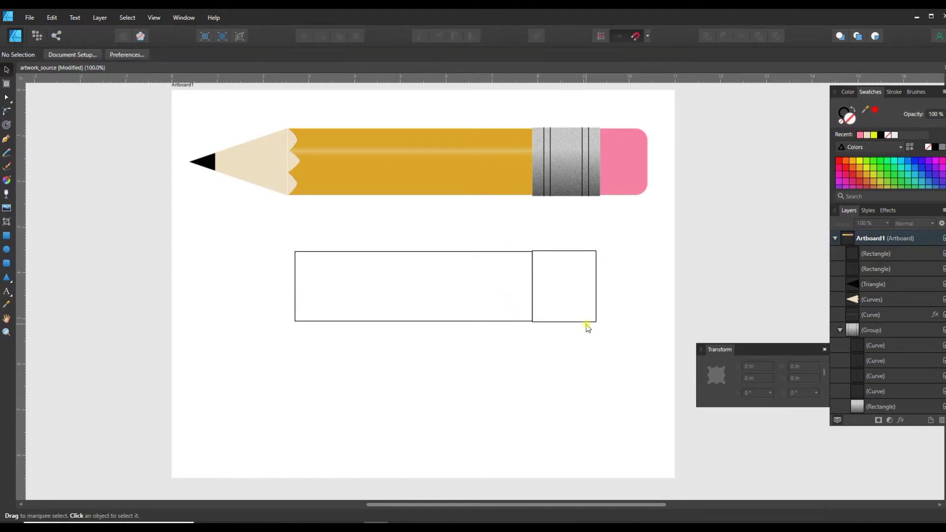
# Step: Duplicate the long rectangle and narrow the copy into a 1.231 × 1.524 in upright rectangle
pyautogui.click(481, 321)
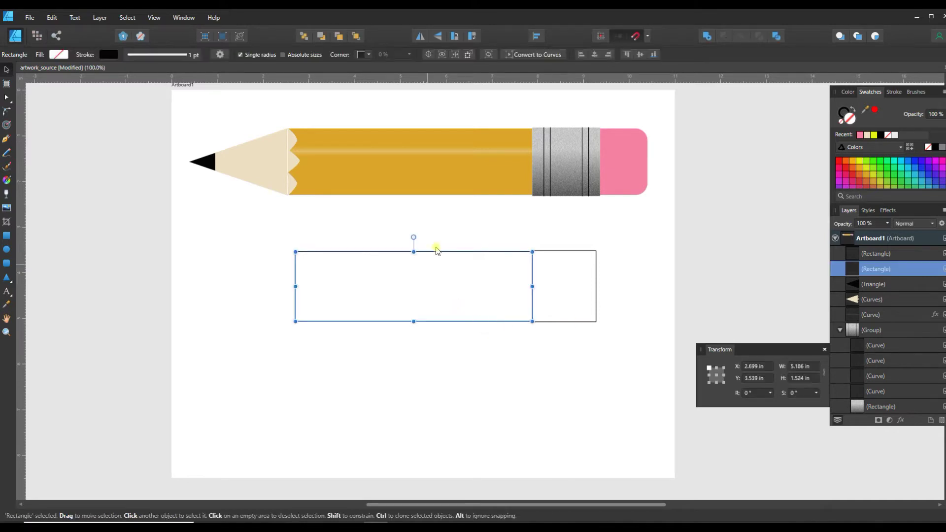
pyautogui.hotkey('ctrl', 'c')
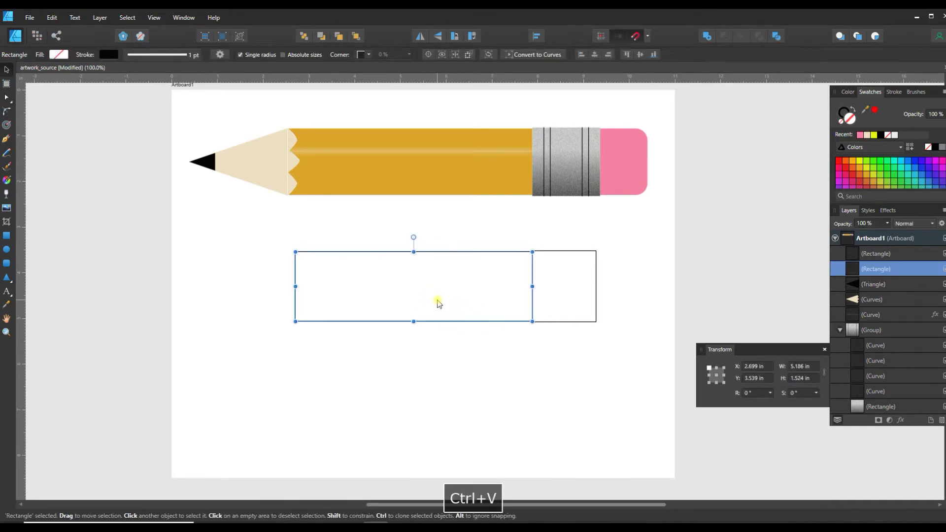
pyautogui.hotkey('ctrl', 'v')
pyautogui.hotkey('ctrl', 'v')
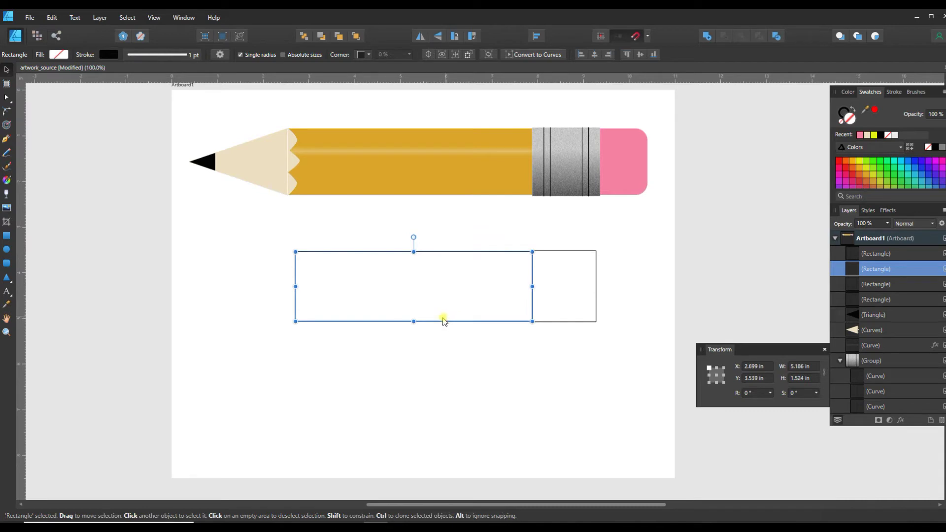
pyautogui.moveTo(445, 338); pyautogui.dragTo(482, 433)
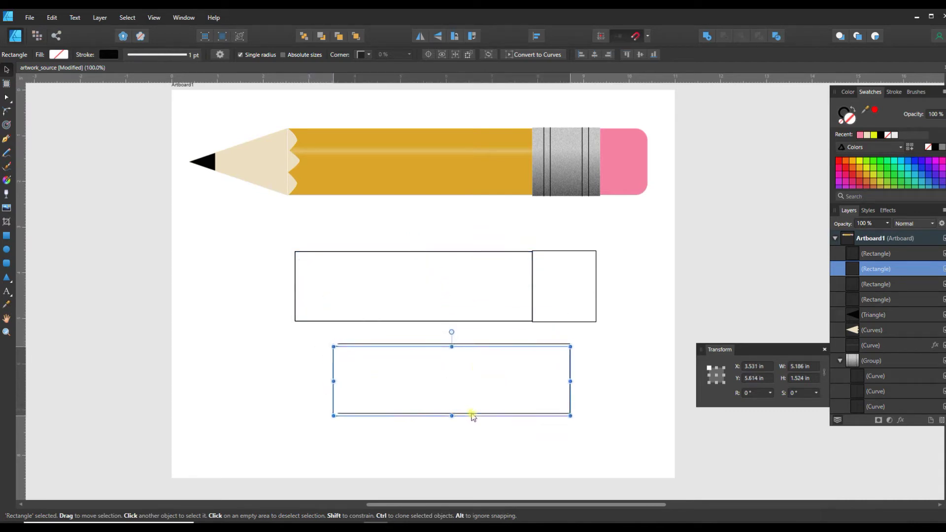
pyautogui.moveTo(333, 380); pyautogui.dragTo(513, 377)
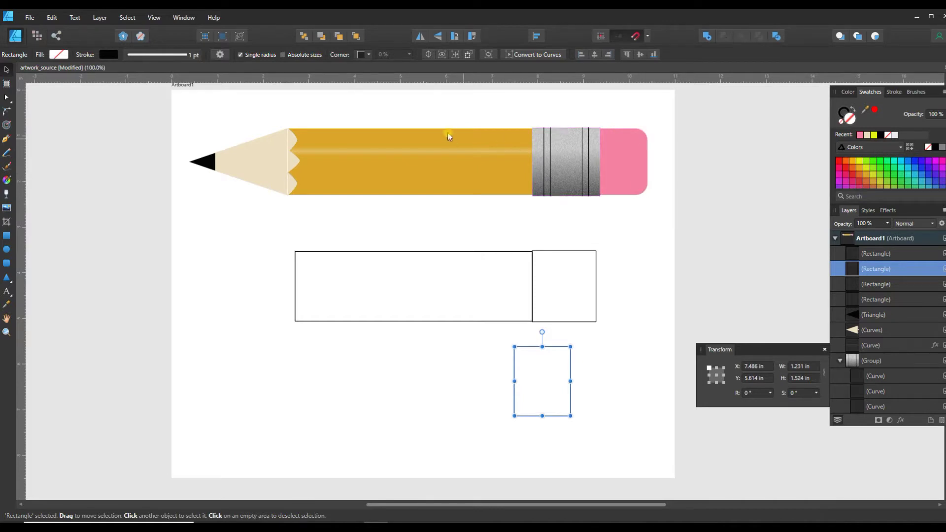
# Step: Round the copy's corners at 25% with the top-left and bottom-left corners set to none
pyautogui.click(368, 55)
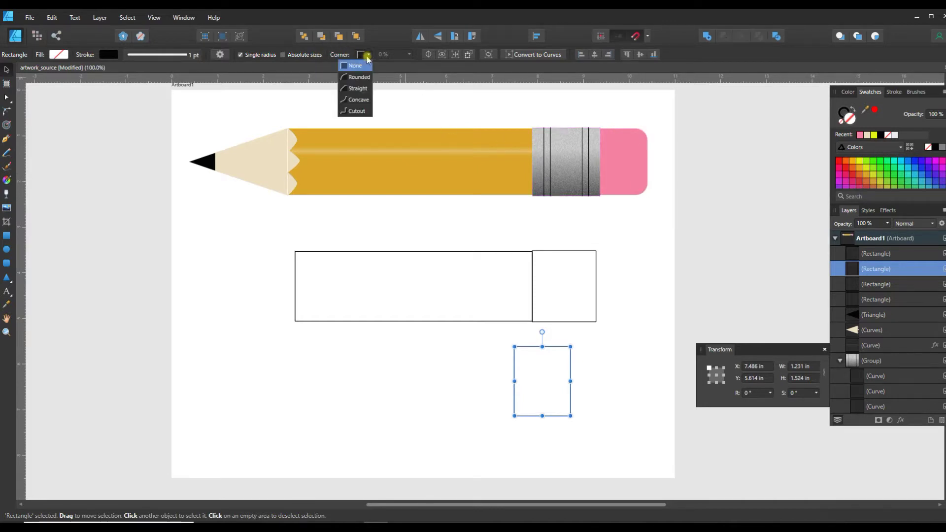
pyautogui.click(351, 77)
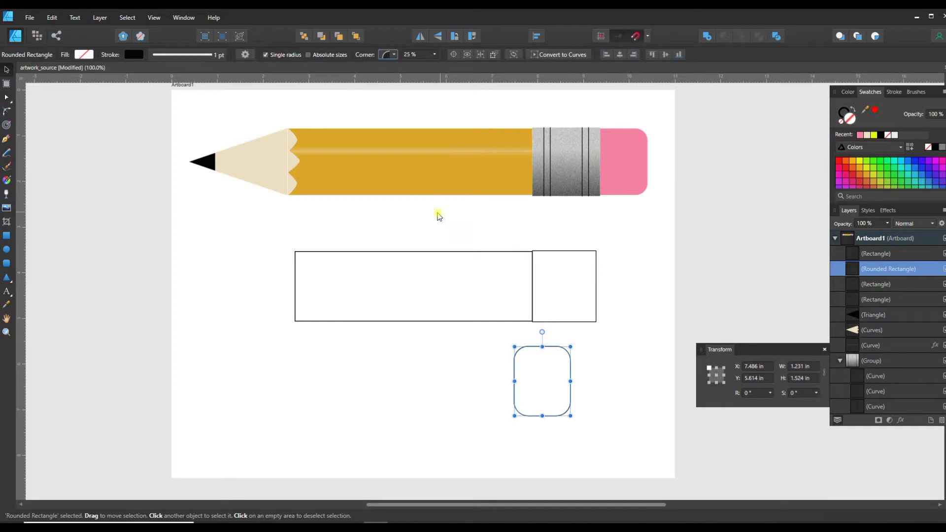
pyautogui.click(265, 55)
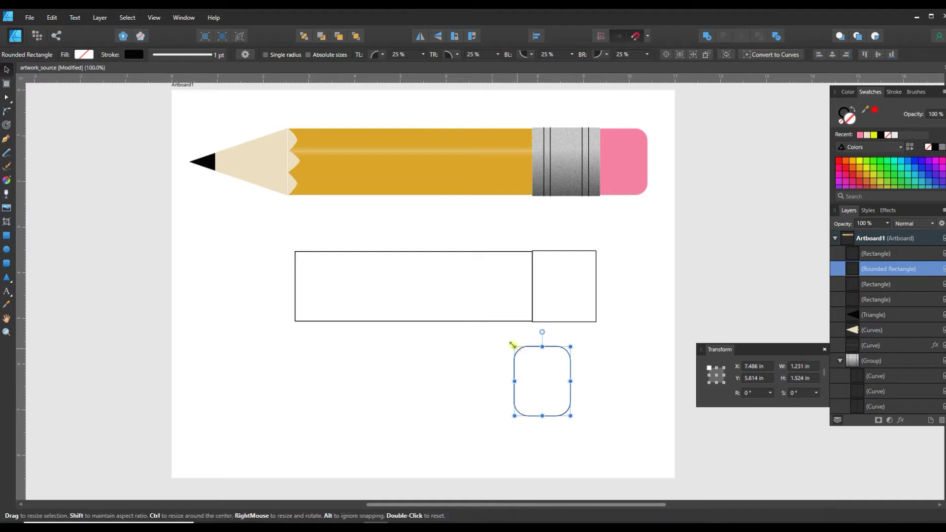
pyautogui.click(382, 54)
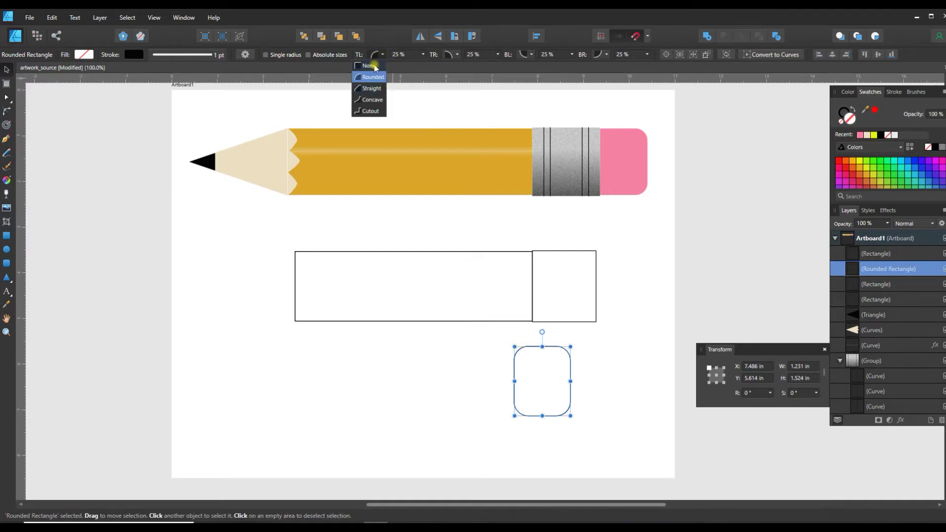
pyautogui.click(373, 65)
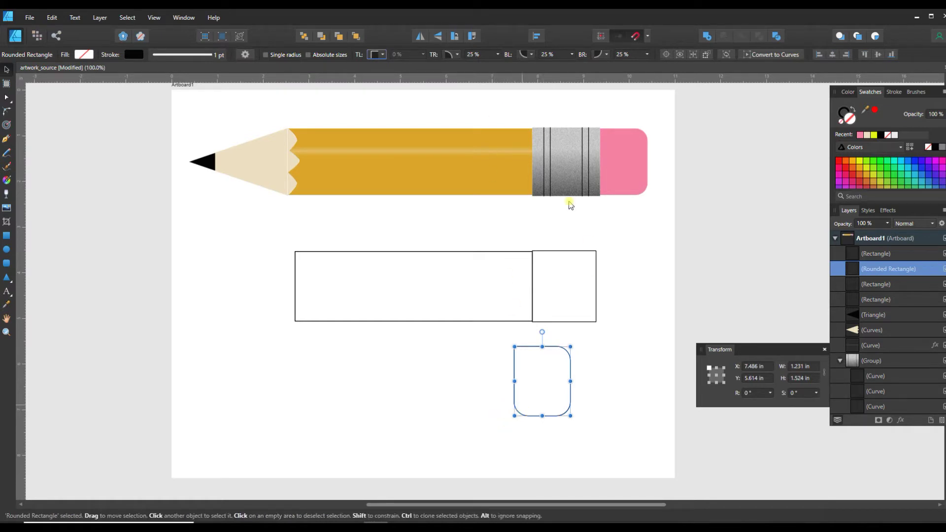
pyautogui.click(530, 55)
pyautogui.click(517, 66)
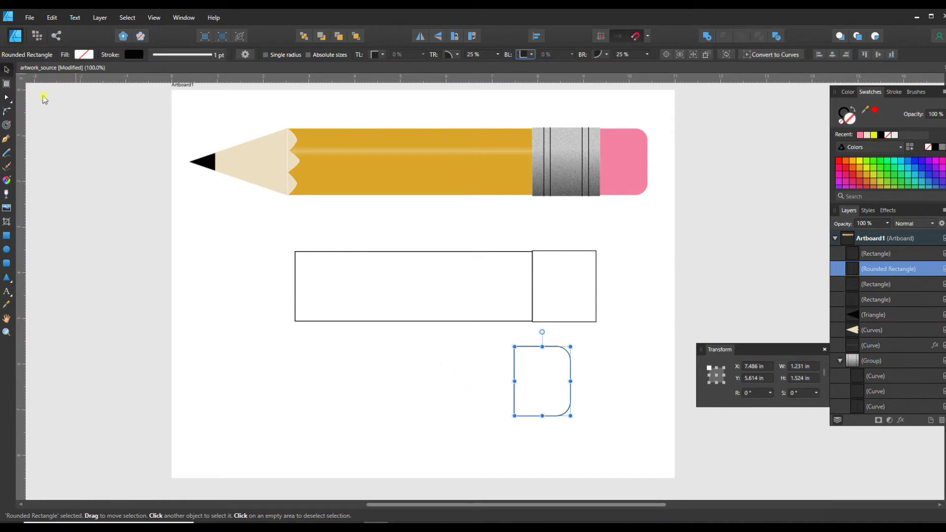
# Step: Snap the rounded eraser shape against the ferrule's right edge
pyautogui.moveTo(539, 403)
pyautogui.mouseDown()
pyautogui.moveTo(591, 375)
pyautogui.moveTo(624, 314)
pyautogui.moveTo(620, 302)
pyautogui.moveTo(619, 312)
pyautogui.mouseUp()
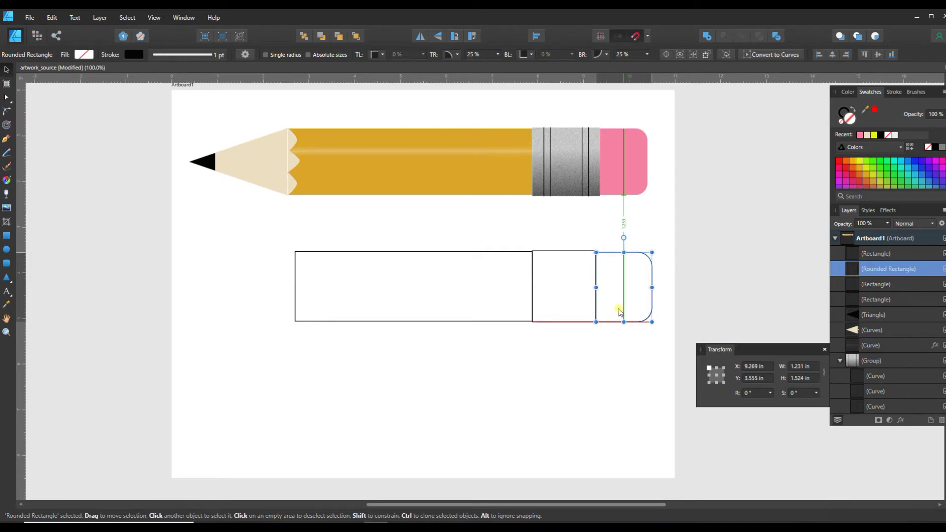
pyautogui.moveTo(619, 308); pyautogui.dragTo(620, 311)
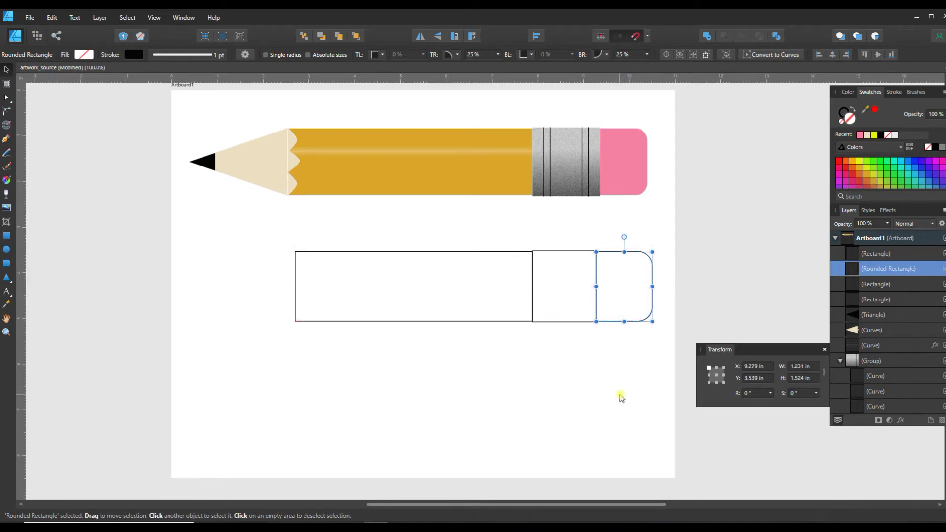
pyautogui.click(619, 394)
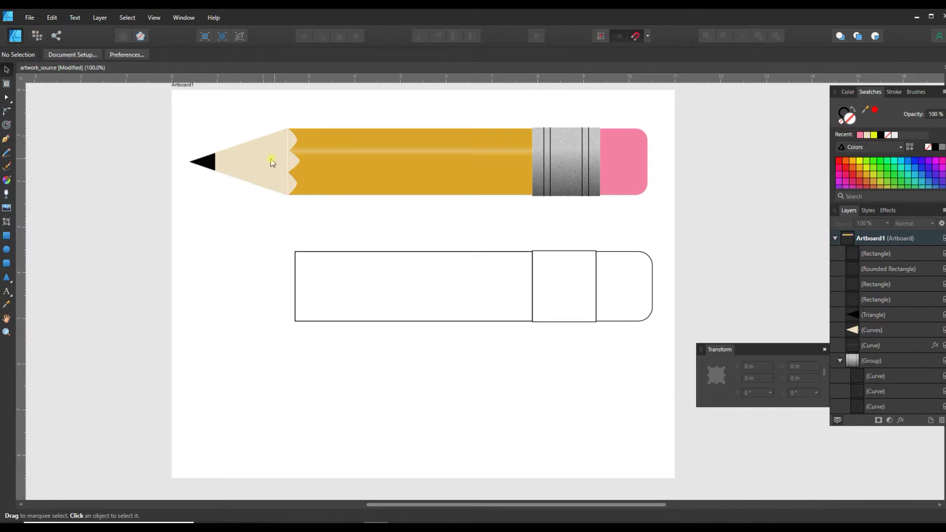
# Step: Draw a triangle below the outline and set its rotation to 90° so it points sideways
pyautogui.click(7, 277)
pyautogui.moveTo(402, 363); pyautogui.dragTo(348, 437)
pyautogui.moveTo(349, 440); pyautogui.dragTo(343, 438)
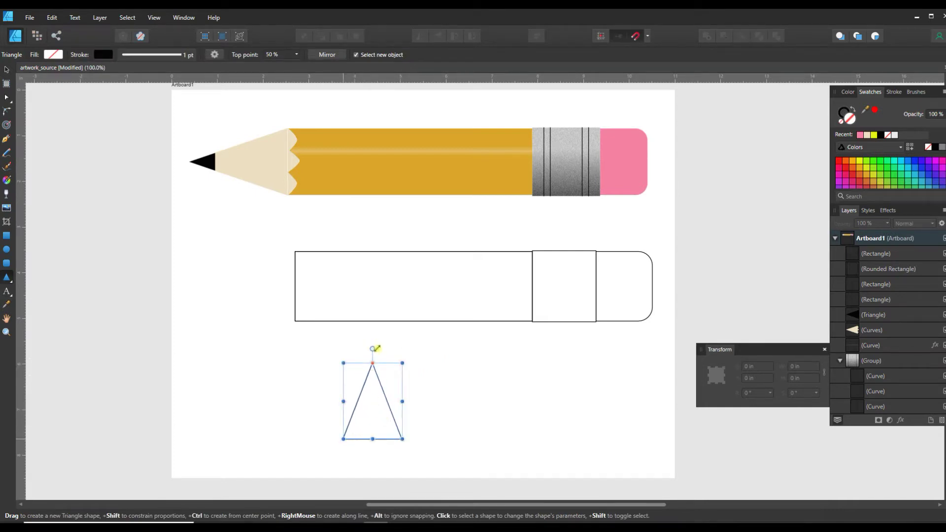
pyautogui.moveTo(373, 348); pyautogui.dragTo(323, 398)
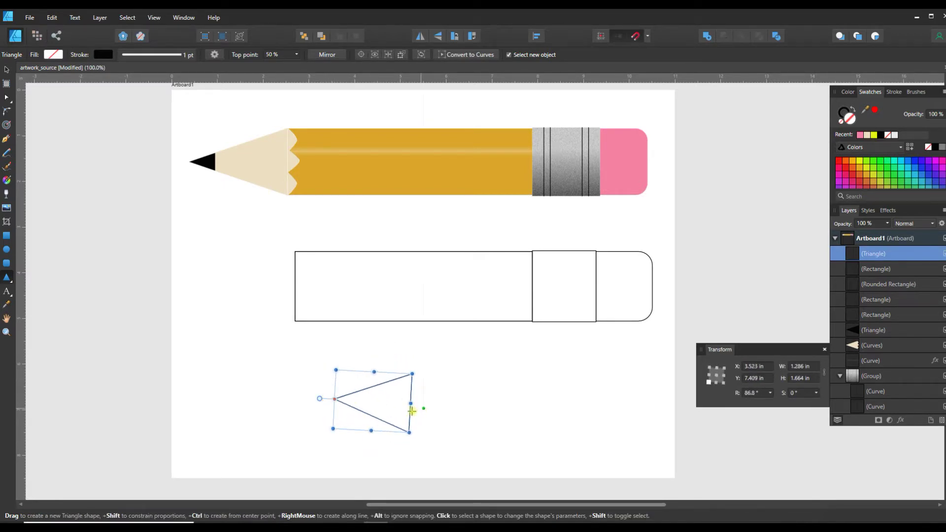
pyautogui.click(154, 18)
pyautogui.moveTo(100, 183)
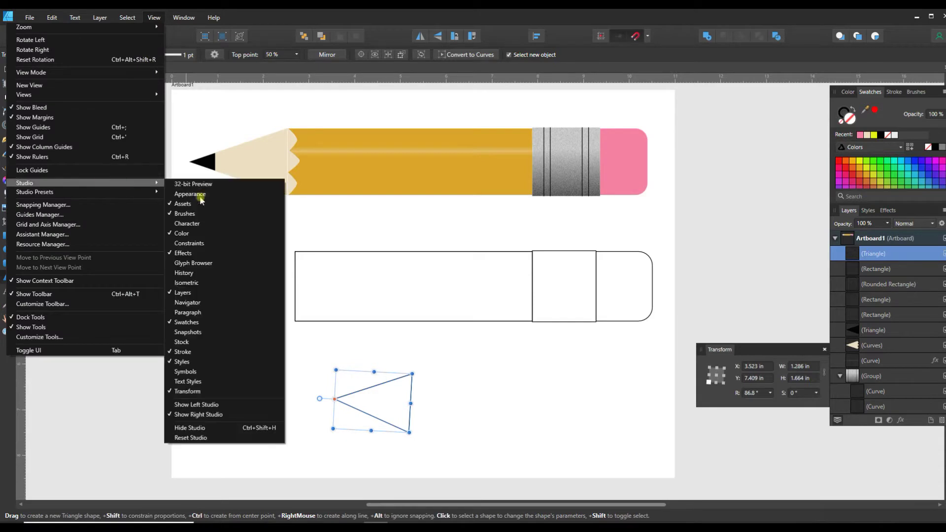
pyautogui.click(768, 395)
pyautogui.doubleClick(751, 394)
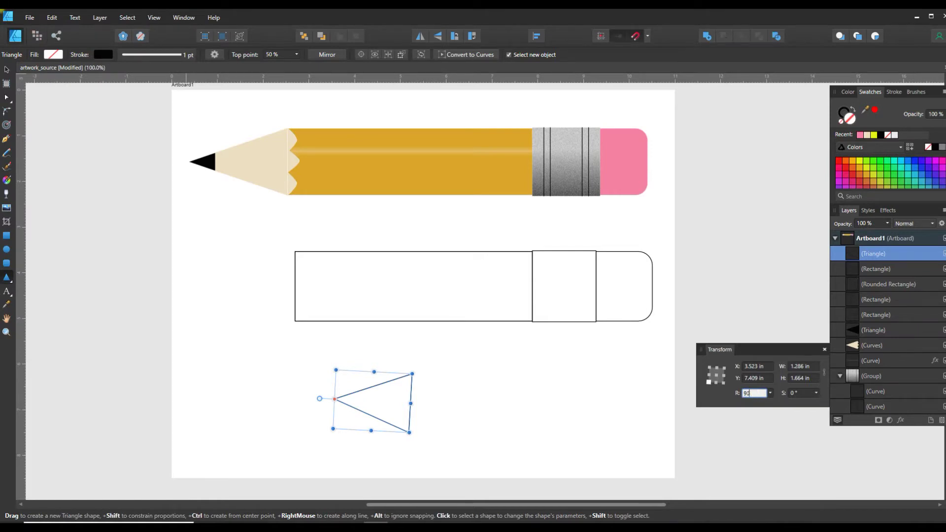
pyautogui.press('Return')
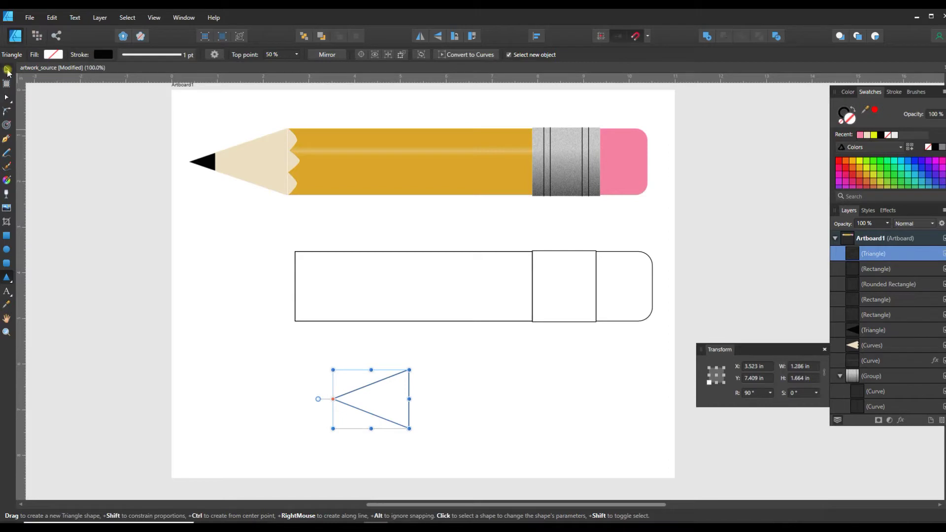
# Step: Attach the triangle to the body's left edge and stretch it to the body's full height
pyautogui.press('v')
pyautogui.moveTo(350, 394); pyautogui.dragTo(238, 283)
pyautogui.hotkey('ctrl', '+')
pyautogui.hotkey('ctrl', '+')
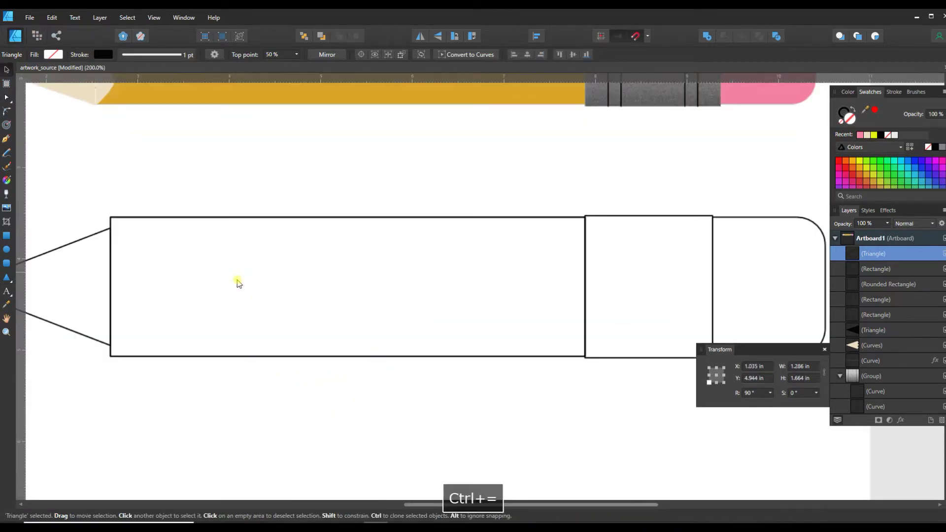
pyautogui.moveTo(459, 508); pyautogui.dragTo(302, 490)
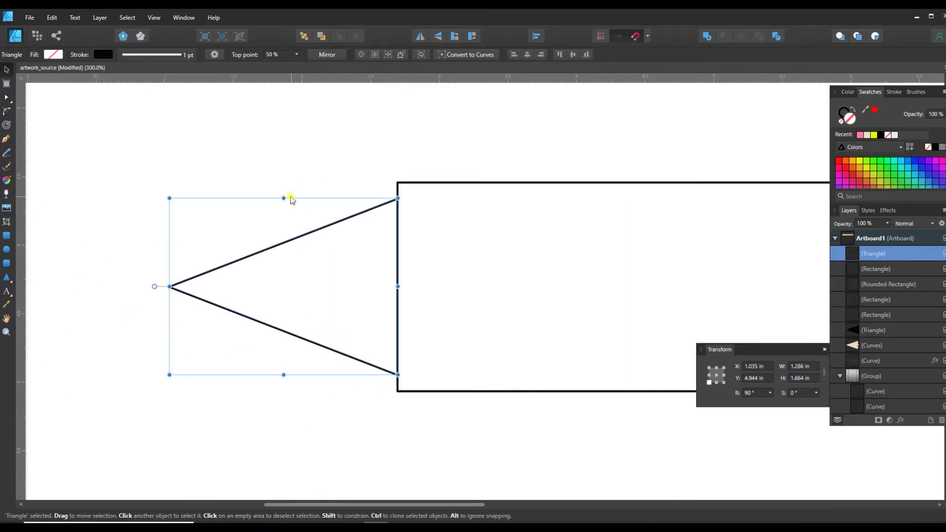
pyautogui.moveTo(283, 197); pyautogui.dragTo(283, 181)
pyautogui.moveTo(281, 383); pyautogui.dragTo(280, 391)
pyautogui.click(372, 439)
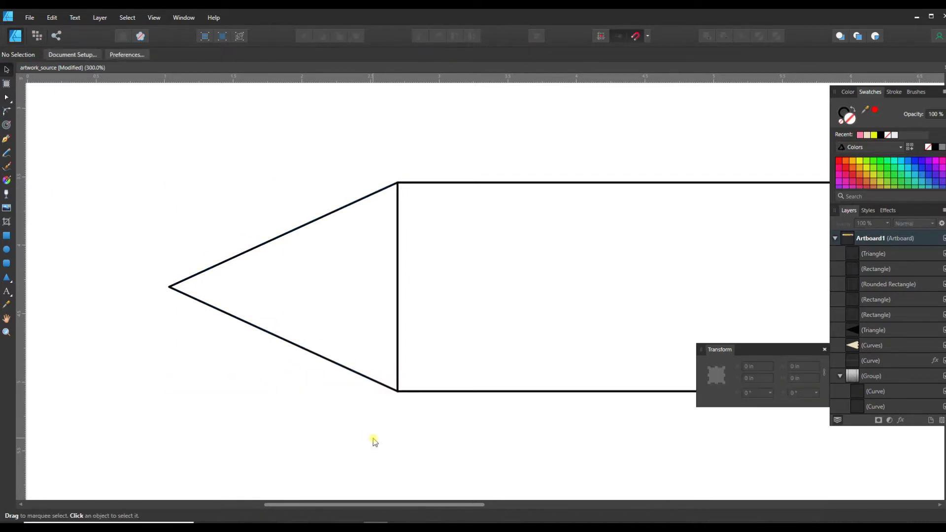
pyautogui.hotkey('ctrl', '-')
pyautogui.hotkey('ctrl', '-')
pyautogui.hotkey('ctrl', '-')
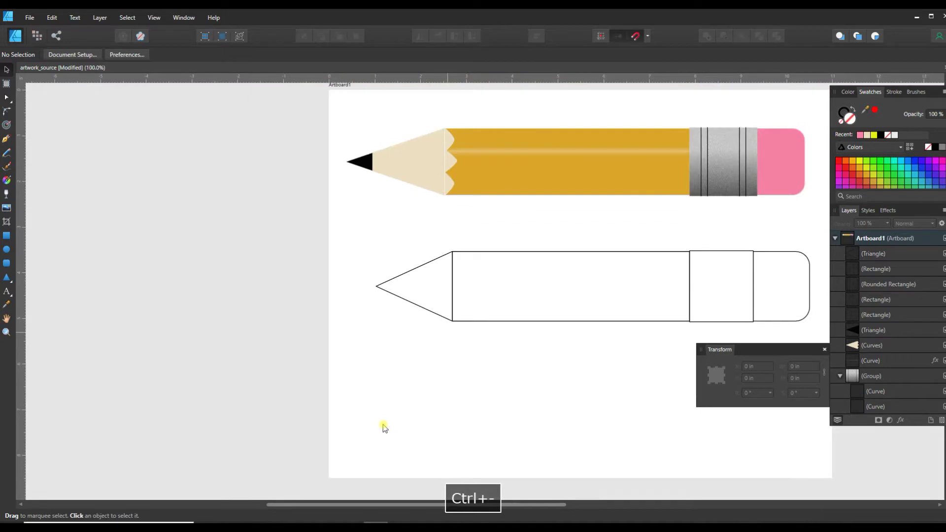
# Step: Lengthen the tip triangle's point leftward to 2.086 in
pyautogui.click(386, 289)
pyautogui.moveTo(376, 286); pyautogui.dragTo(356, 285)
pyautogui.click(452, 371)
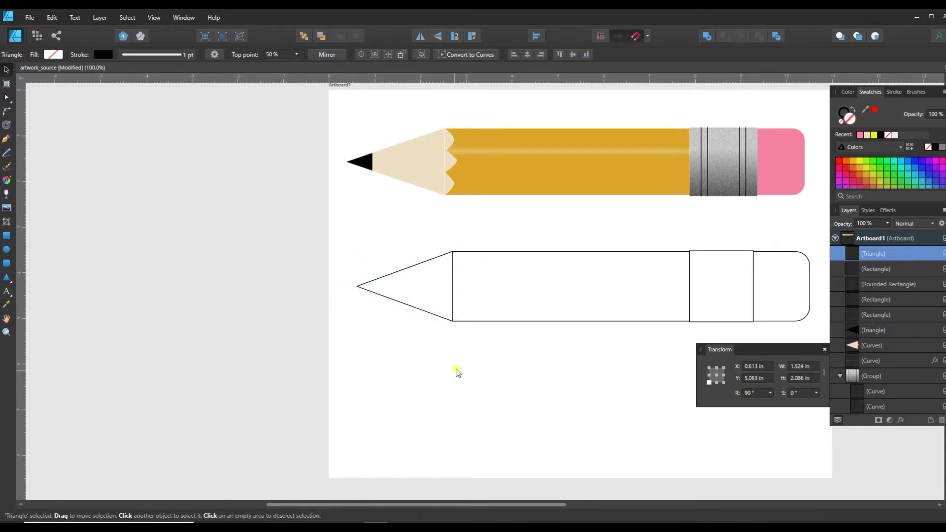
pyautogui.click(413, 309)
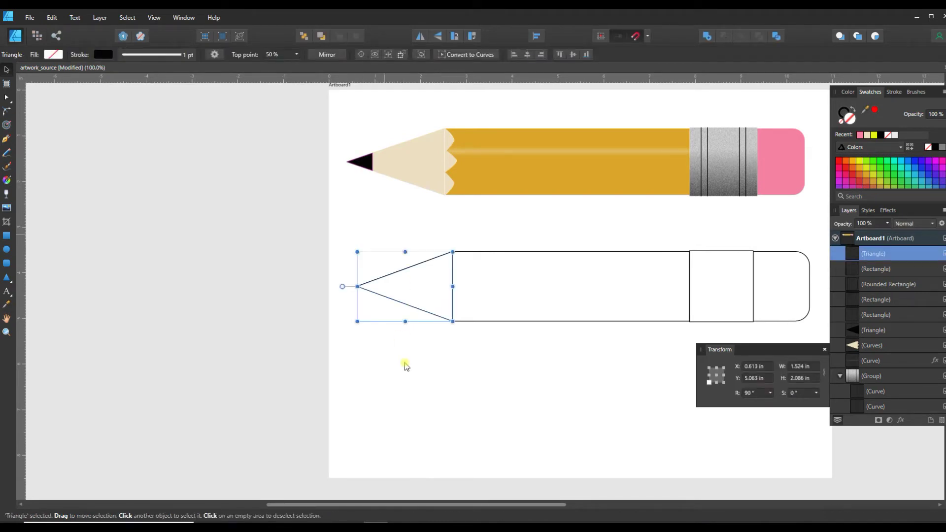
# Step: Duplicate the tip triangle and shrink the copy toward the point
pyautogui.hotkey('ctrl', 'c')
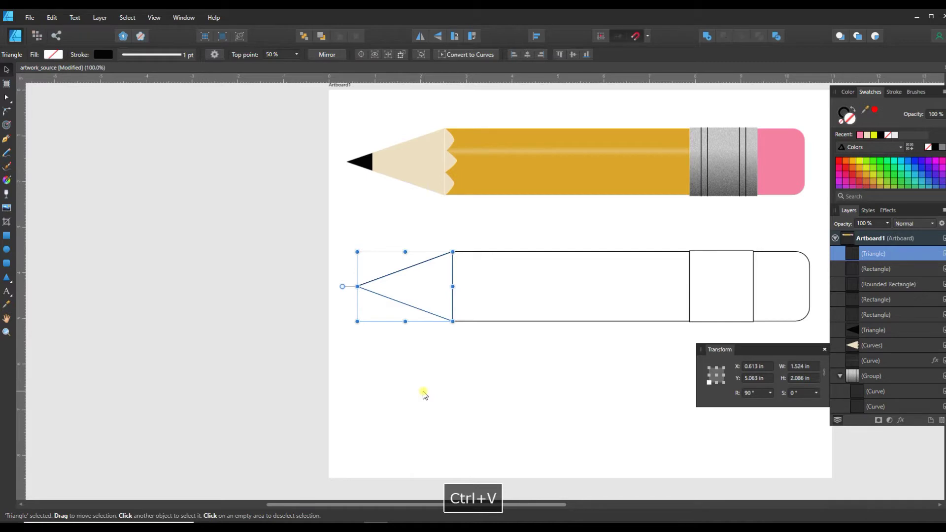
pyautogui.hotkey('ctrl', 'v')
pyautogui.moveTo(452, 286); pyautogui.dragTo(394, 286)
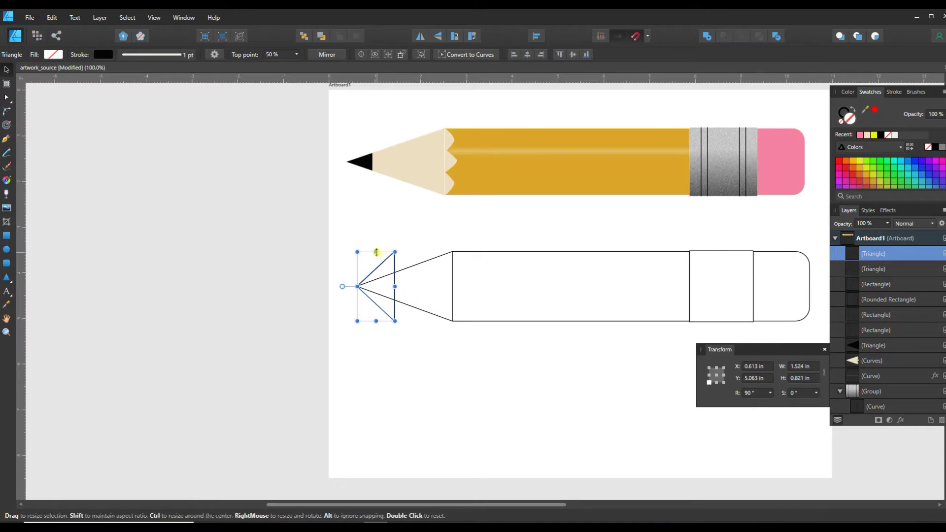
pyautogui.hotkey('ctrl', '=')
pyautogui.hotkey('ctrl', '=')
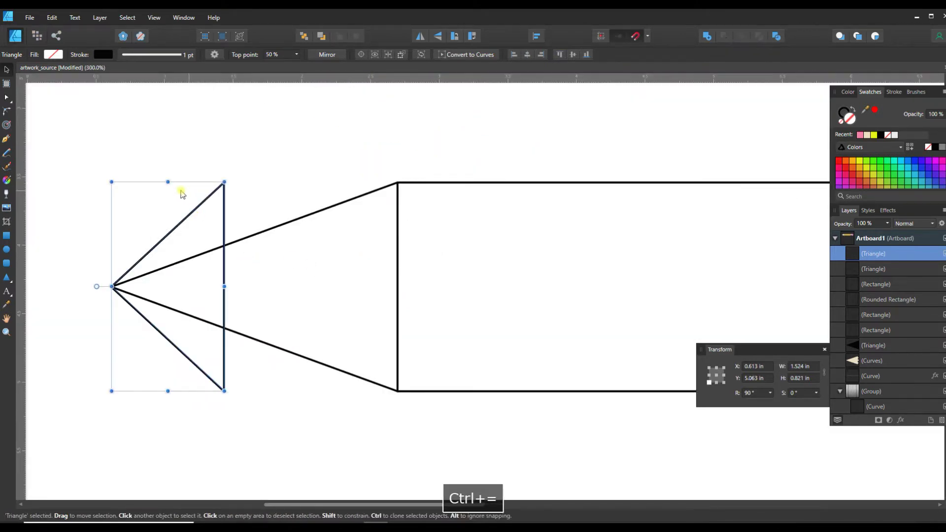
pyautogui.moveTo(166, 184); pyautogui.dragTo(168, 238)
pyautogui.hotkey('ctrl', 'z')
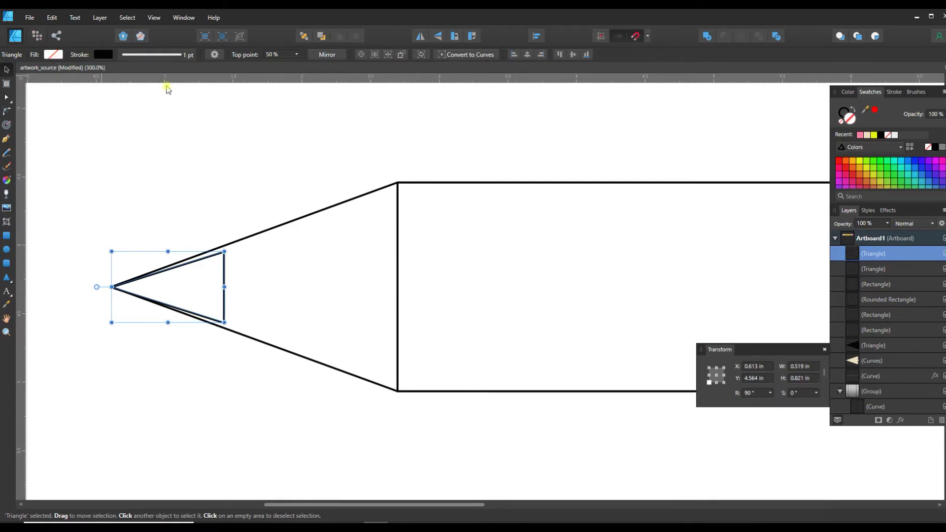
# Step: Fill the small triangle black and fit it as a 0.573 × 0.821 in lead at the tip
pyautogui.click(52, 55)
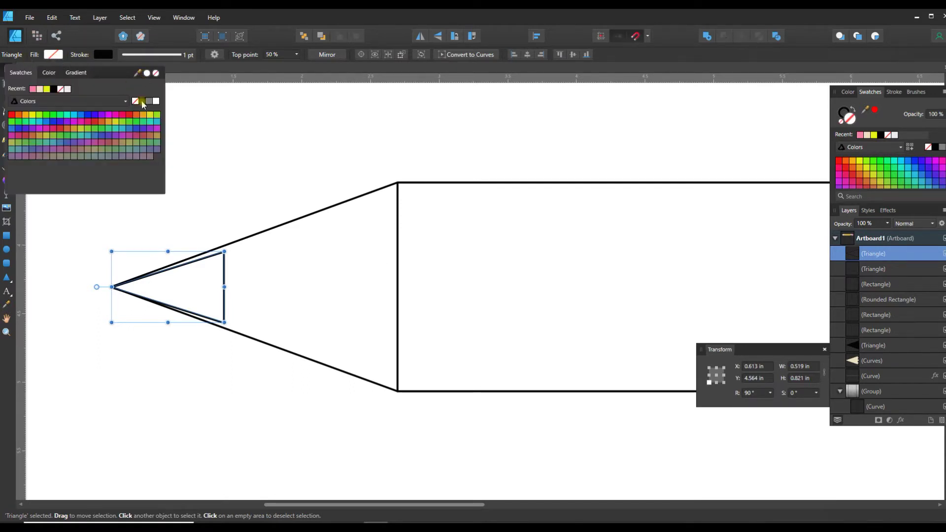
pyautogui.click(142, 102)
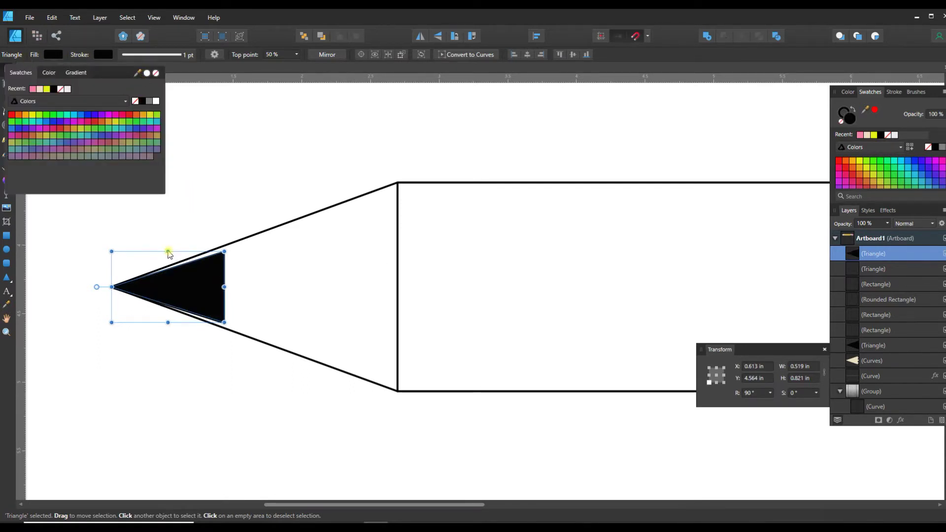
pyautogui.moveTo(167, 249); pyautogui.dragTo(167, 247)
pyautogui.moveTo(182, 284); pyautogui.dragTo(182, 286)
pyautogui.moveTo(169, 249); pyautogui.dragTo(168, 246)
pyautogui.moveTo(173, 288); pyautogui.dragTo(173, 289)
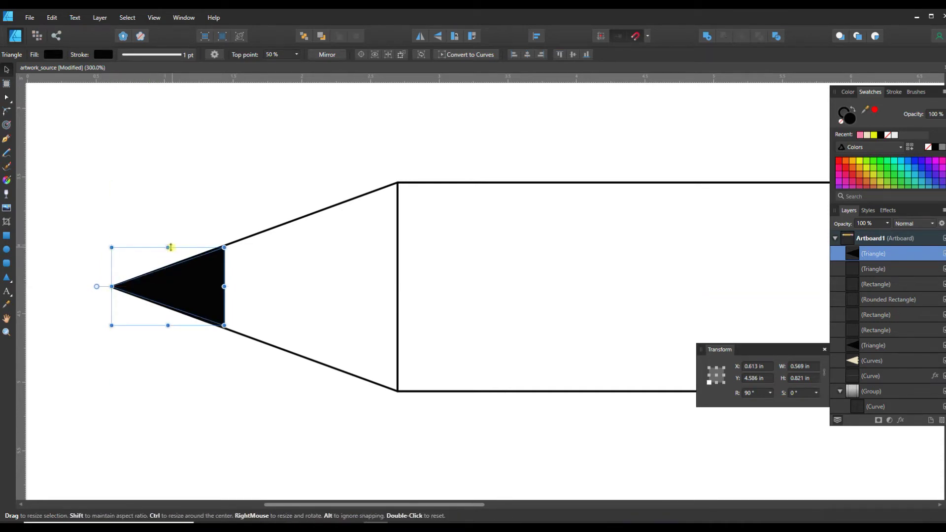
pyautogui.moveTo(168, 246); pyautogui.dragTo(168, 247)
pyautogui.moveTo(188, 297)
pyautogui.mouseDown()
pyautogui.moveTo(212, 301)
pyautogui.moveTo(190, 302)
pyautogui.mouseUp()
pyautogui.click(191, 370)
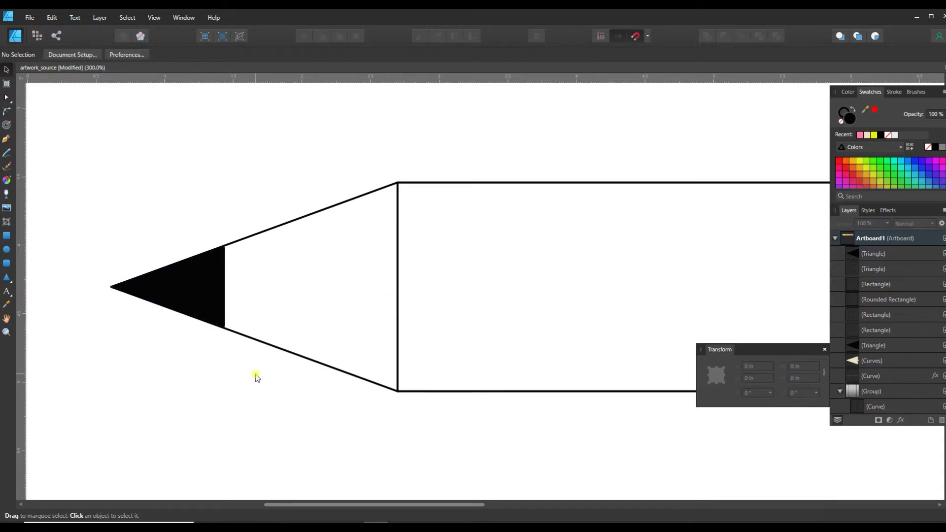
# Step: Draw a straight Pen line across the upper body from its left end to the ferrule edge
pyautogui.hotkey('ctrl', '-')
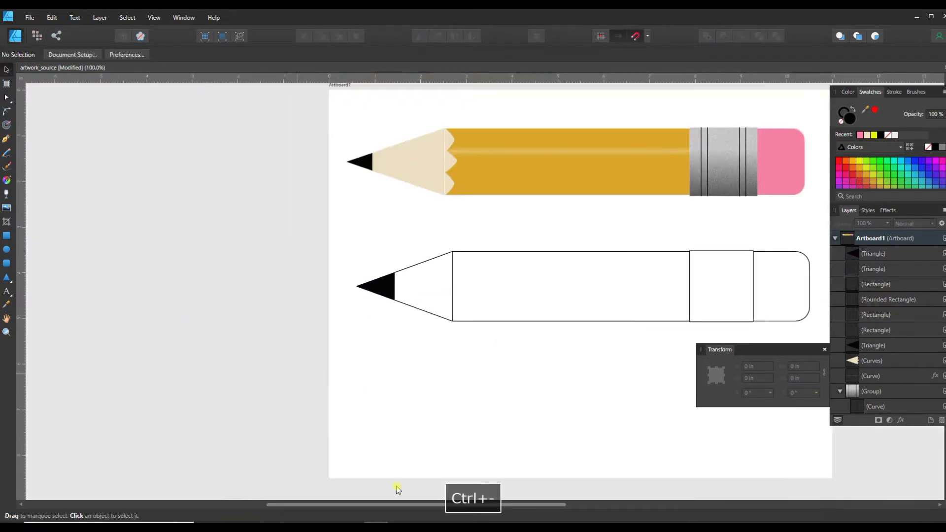
pyautogui.moveTo(394, 504); pyautogui.dragTo(486, 499)
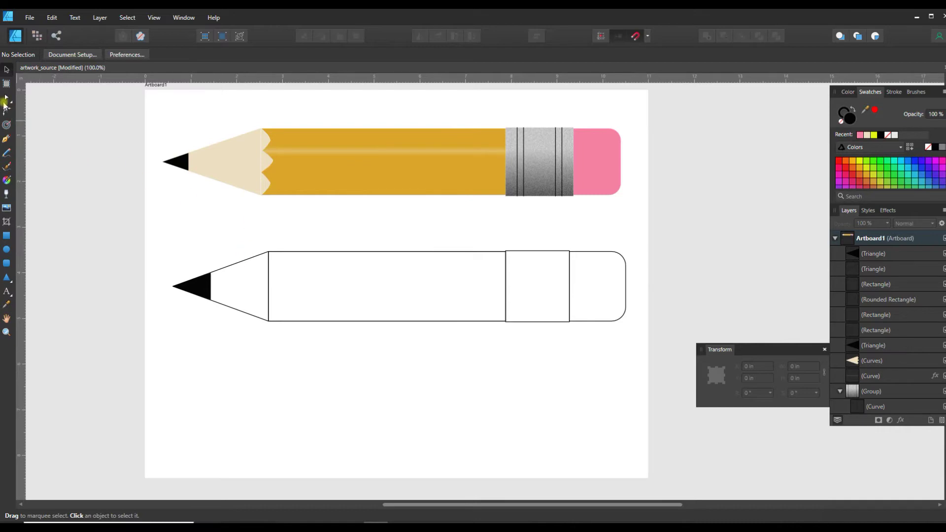
pyautogui.click(5, 140)
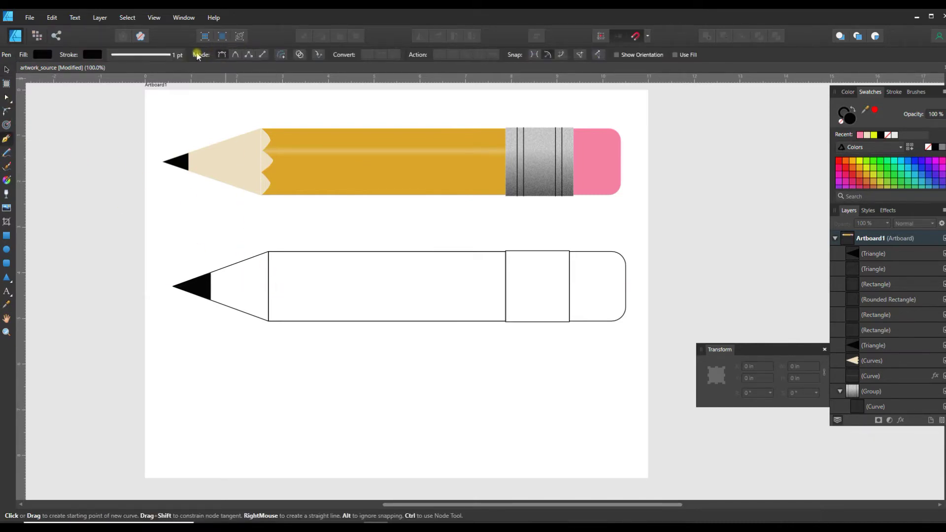
pyautogui.click(262, 58)
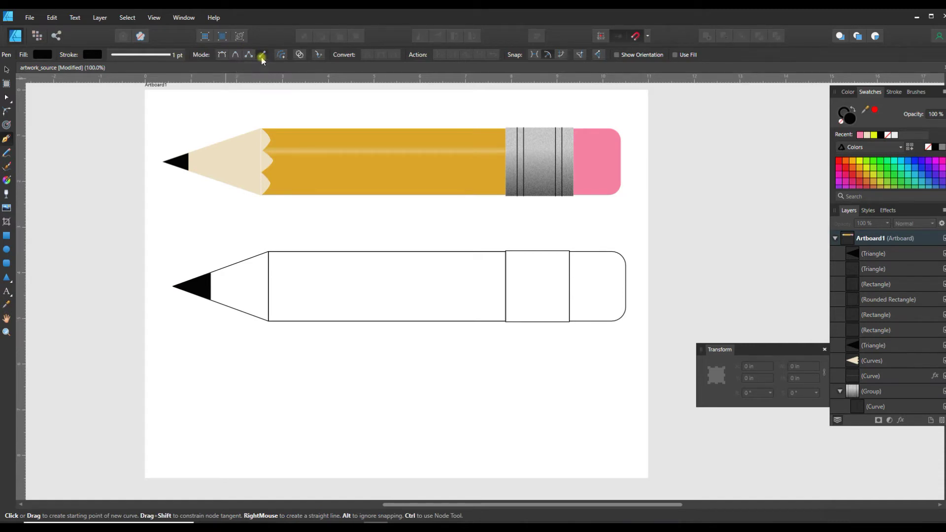
pyautogui.click(268, 280)
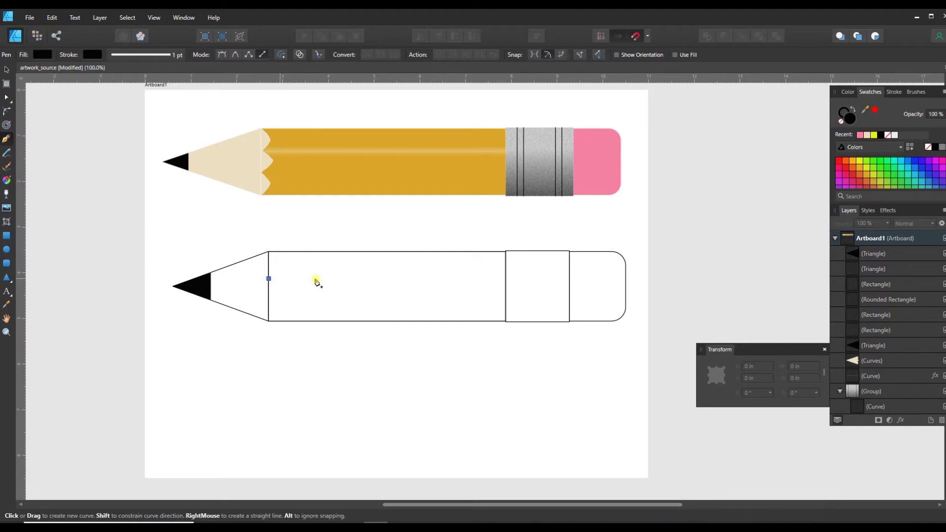
pyautogui.click(505, 279)
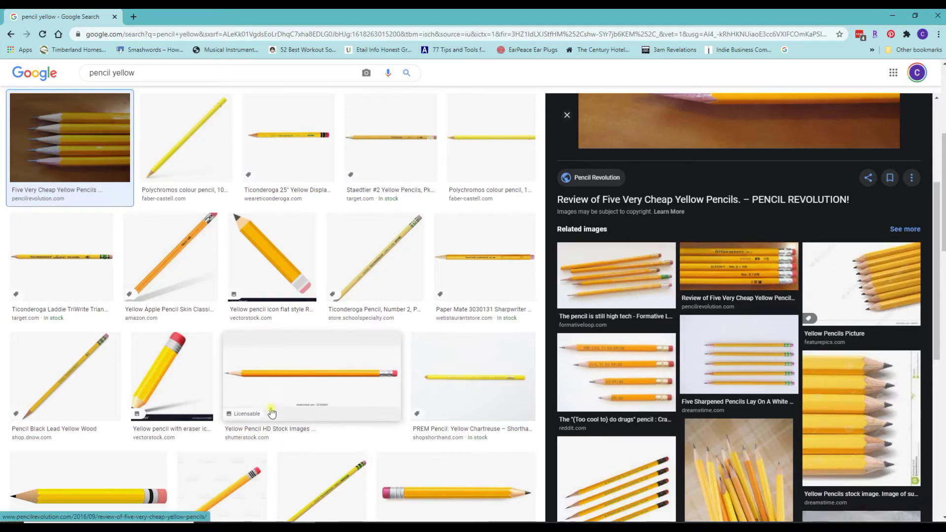
# Step: Close the accidental blank tab and scroll the preview until the five yellow pencils photo shows
pyautogui.scroll(3, 339, 350)
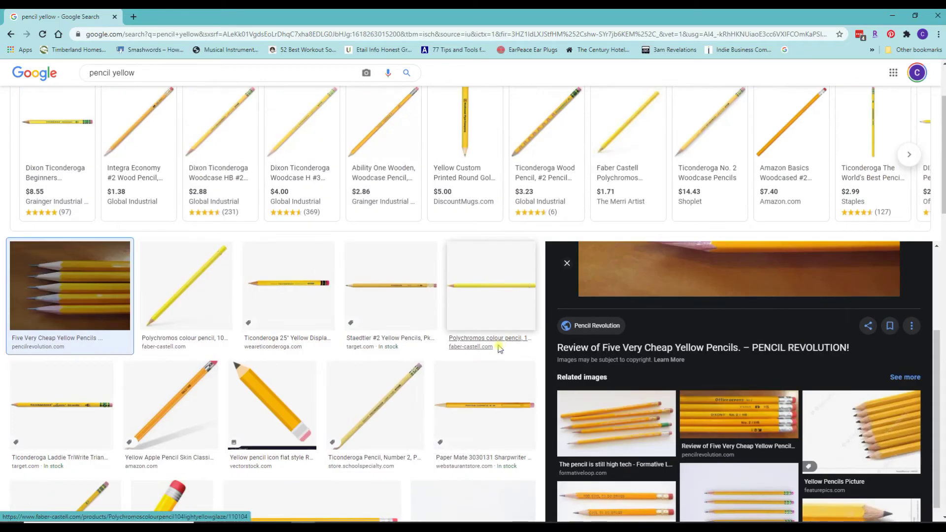
pyautogui.click(601, 294)
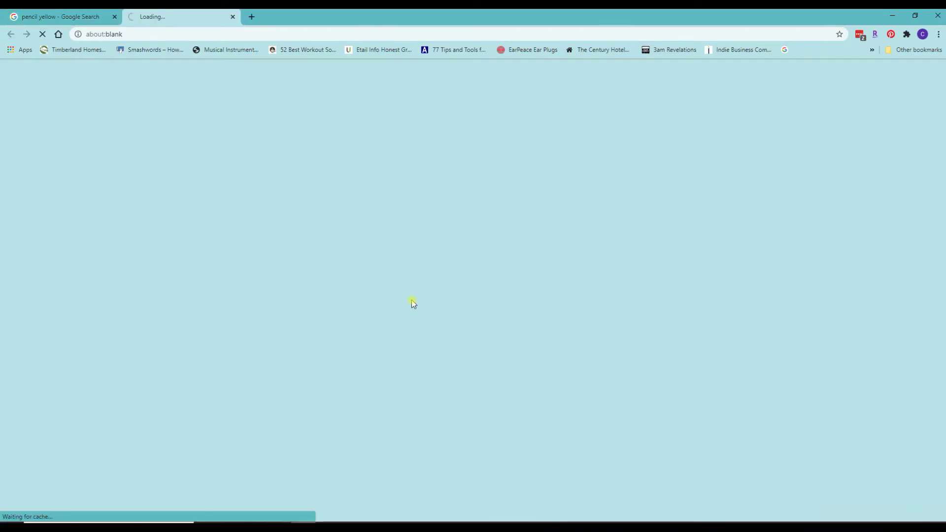
pyautogui.hotkey('ctrl', 'w')
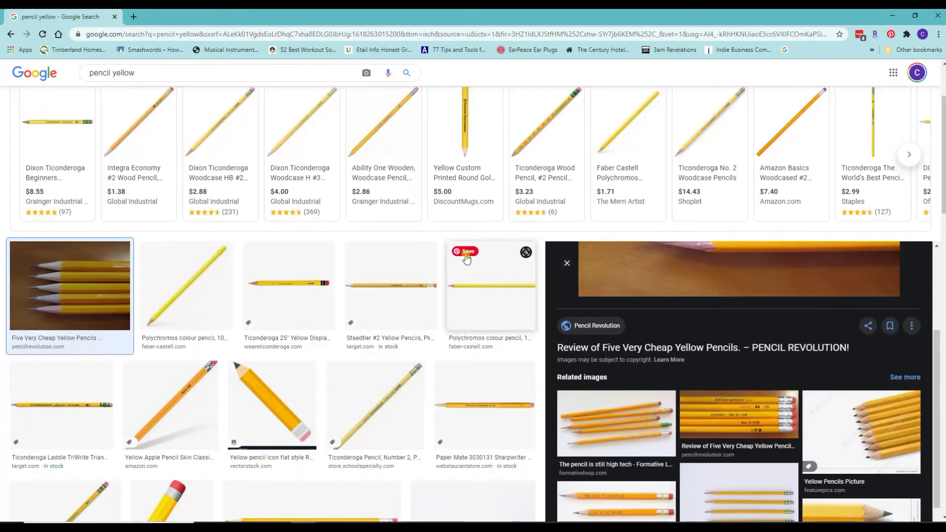
pyautogui.scroll(3, 691, 320)
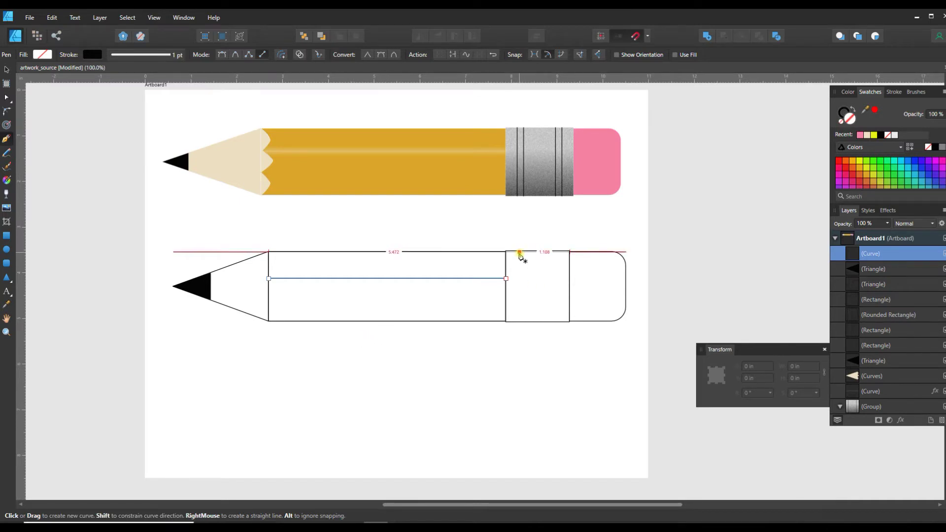
# Step: Draw a 1.54 in vertical Pen line across the ferrule, just inside its left edge
pyautogui.hotkey('ctrl', '+')
pyautogui.hotkey('ctrl', '+')
pyautogui.hotkey('ctrl', '+')
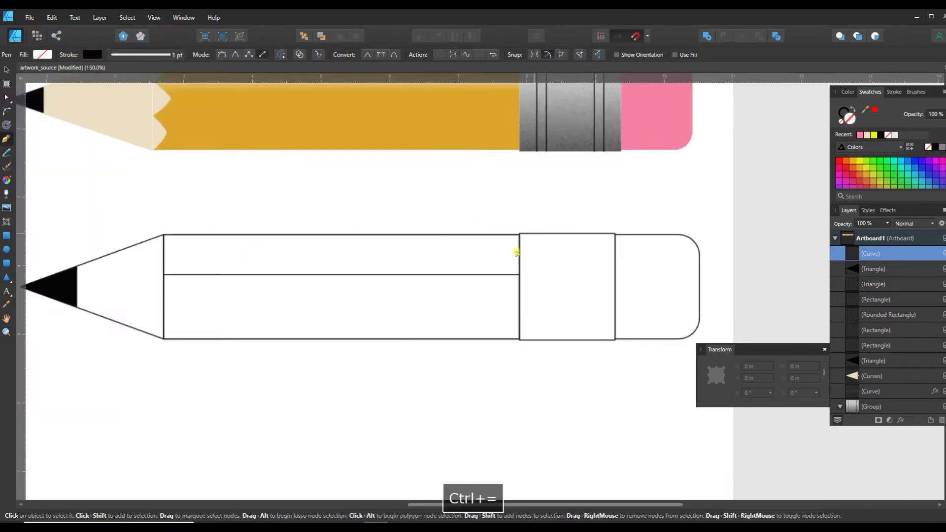
pyautogui.moveTo(527, 506); pyautogui.dragTo(589, 506)
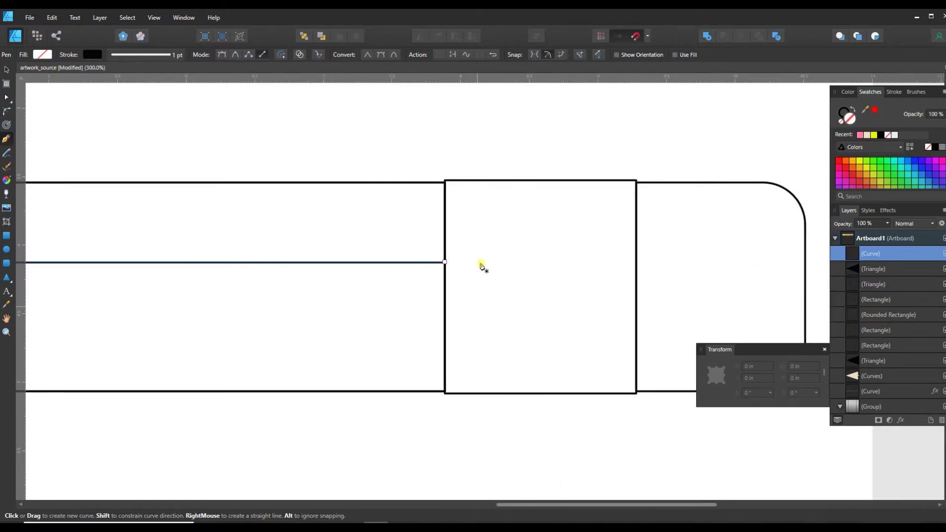
pyautogui.click(471, 182)
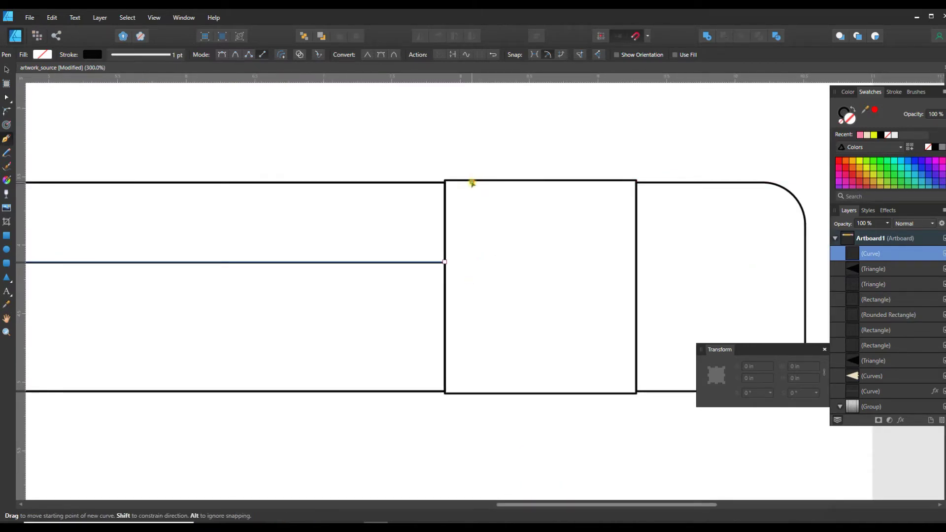
pyautogui.click(471, 394)
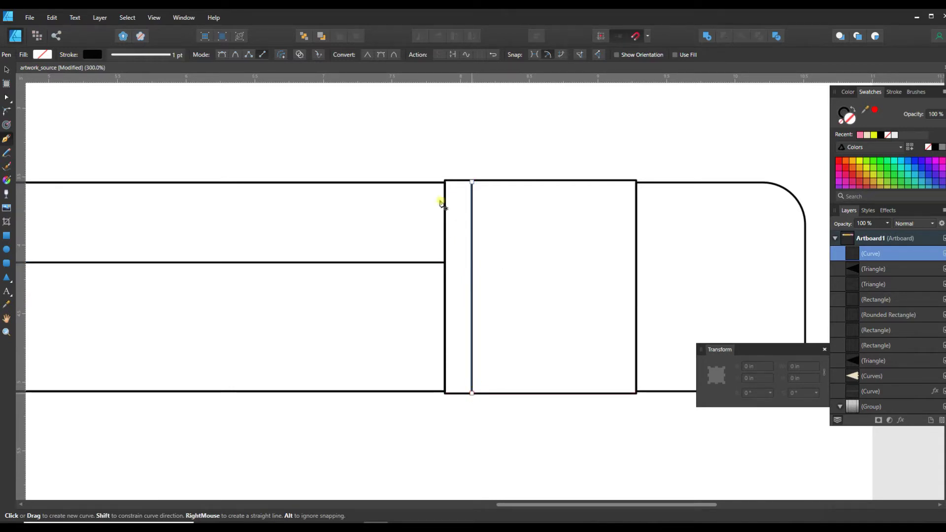
pyautogui.click(9, 71)
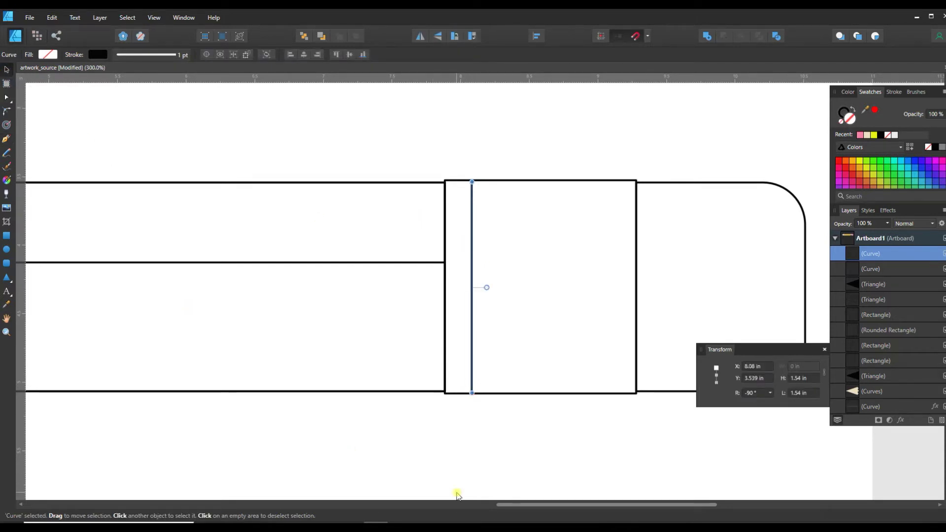
# Step: Duplicate the line into a pair, then copy that pair toward the ferrule's right end
pyautogui.hotkey('ctrl', 'c')
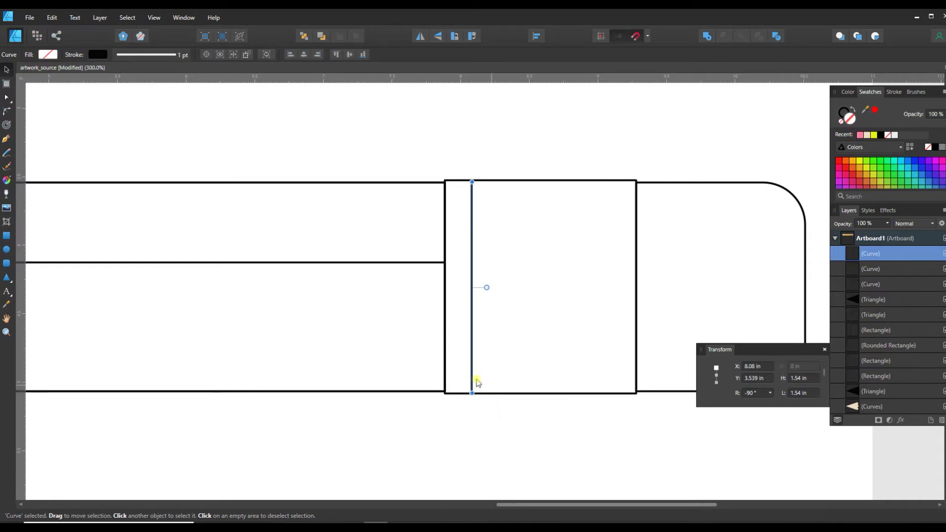
pyautogui.moveTo(472, 379); pyautogui.dragTo(488, 380)
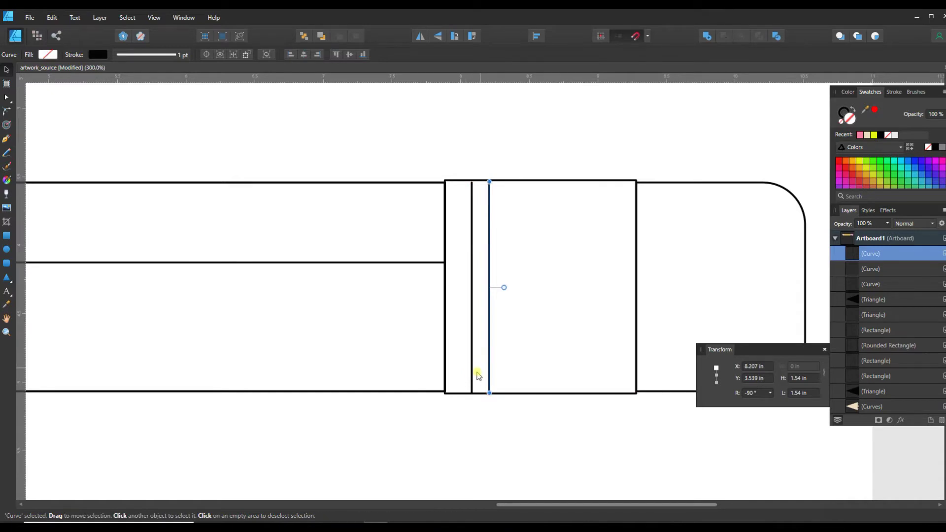
pyautogui.keyDown('shift'); pyautogui.click(472, 367); pyautogui.keyUp('shift')
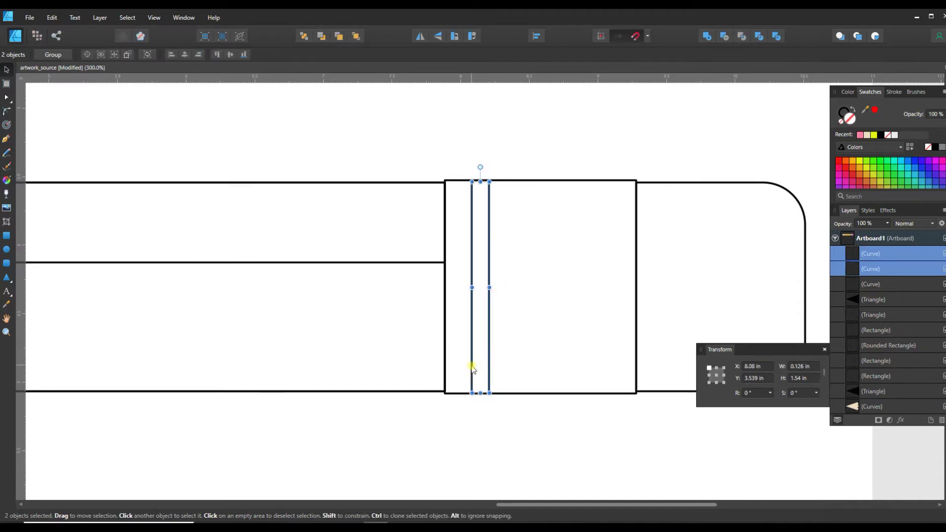
pyautogui.hotkey('ctrl', 'c')
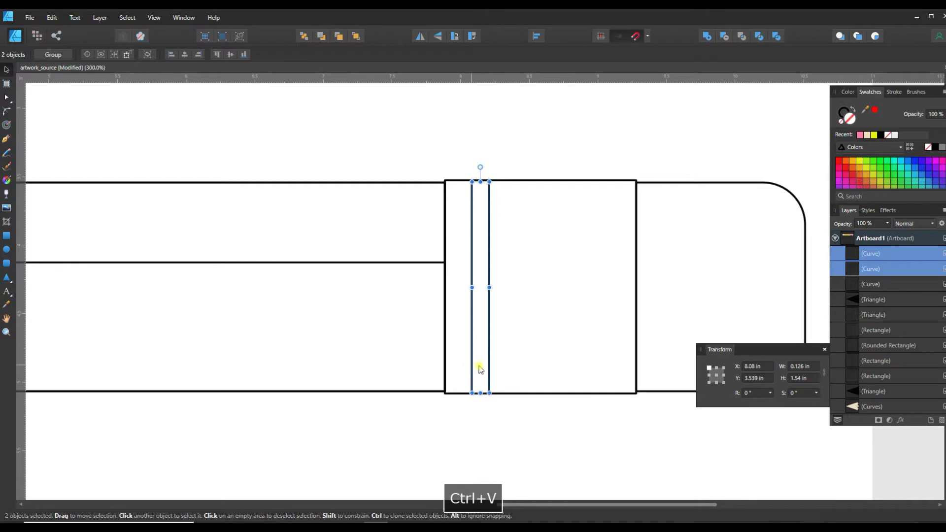
pyautogui.moveTo(509, 365); pyautogui.dragTo(604, 371)
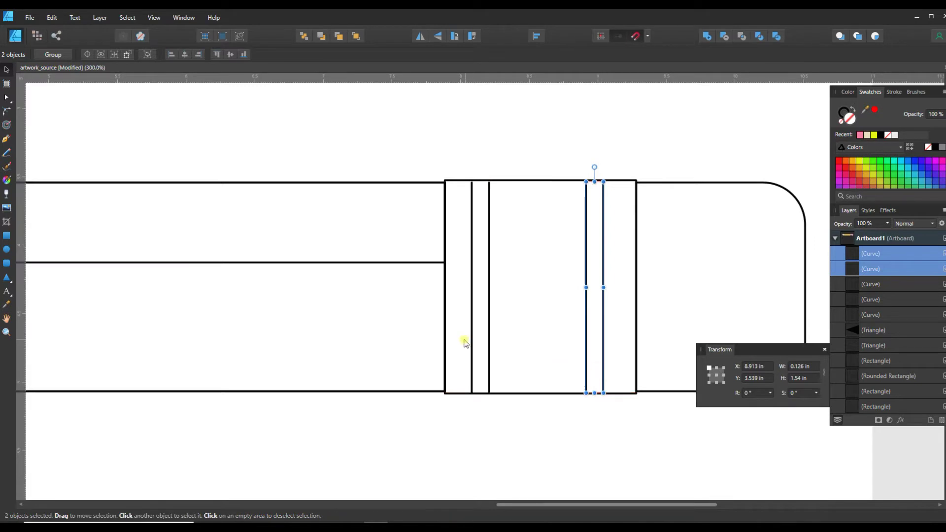
# Step: Stretch both line pairs up to the ferrule's top edge and nudge the left pair right
pyautogui.hotkey('ctrl', '=')
pyautogui.hotkey('ctrl', '=')
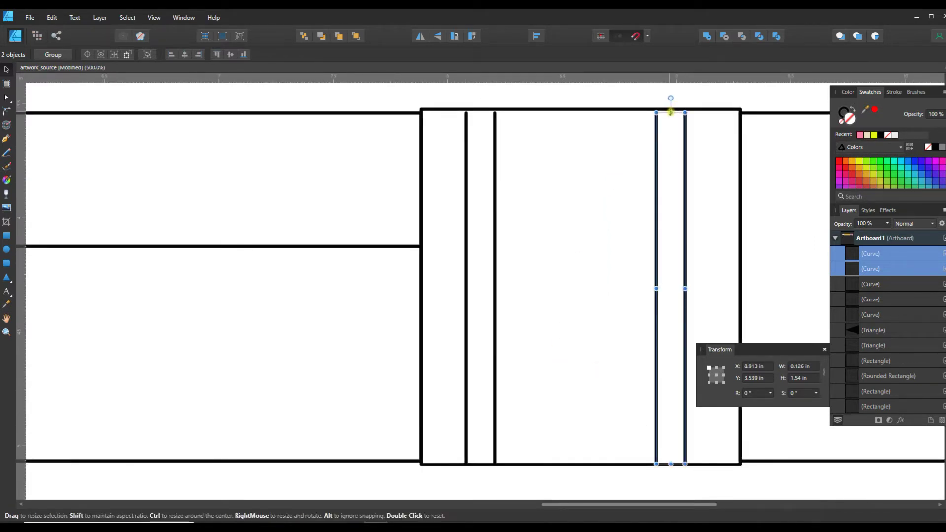
pyautogui.moveTo(670, 112); pyautogui.dragTo(671, 109)
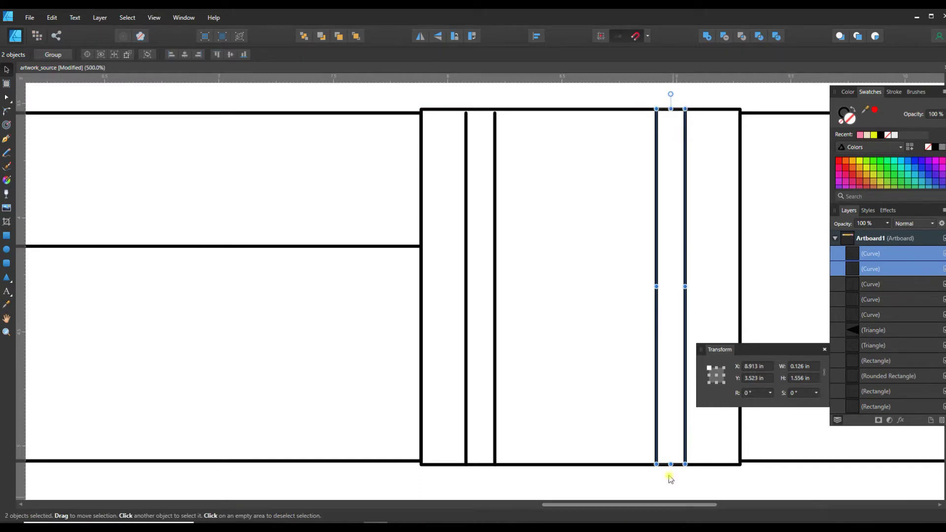
pyautogui.click(495, 333)
pyautogui.keyDown('shift'); pyautogui.click(466, 333); pyautogui.keyUp('shift')
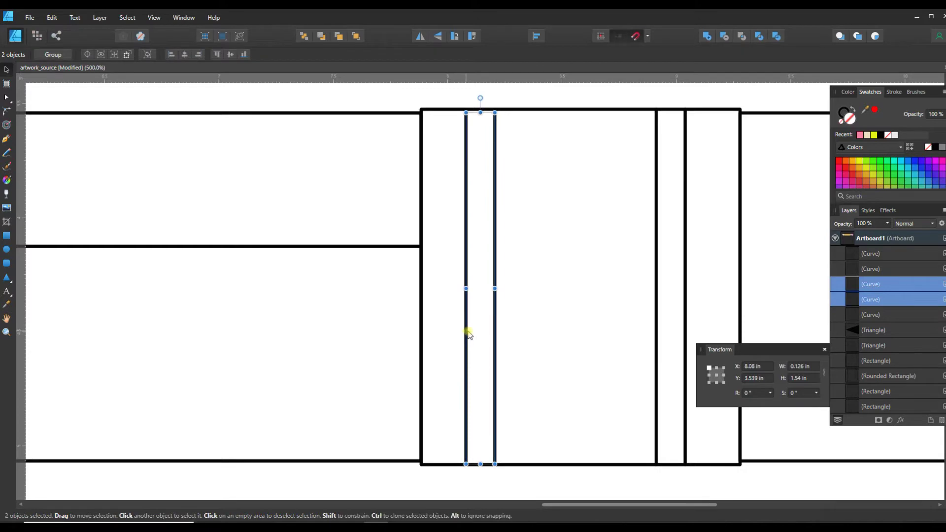
pyautogui.moveTo(481, 113); pyautogui.dragTo(480, 109)
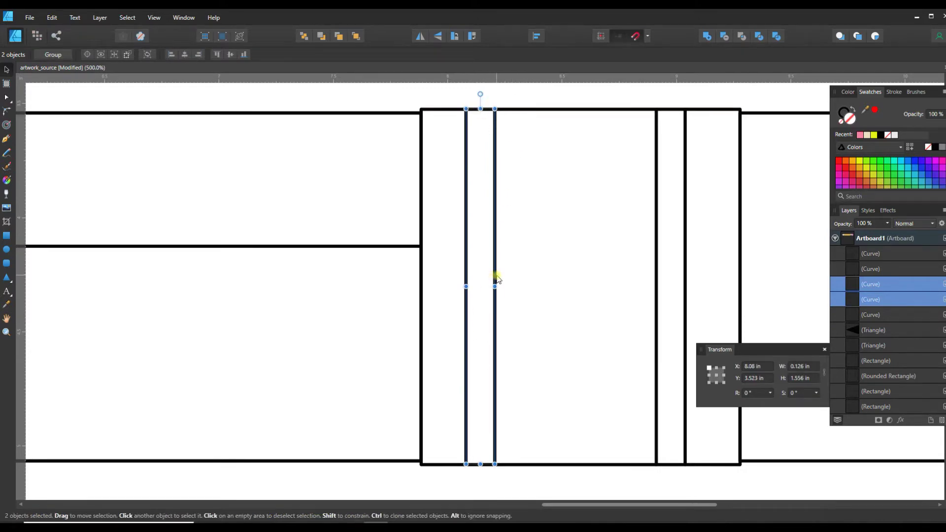
pyautogui.moveTo(499, 279); pyautogui.dragTo(505, 279)
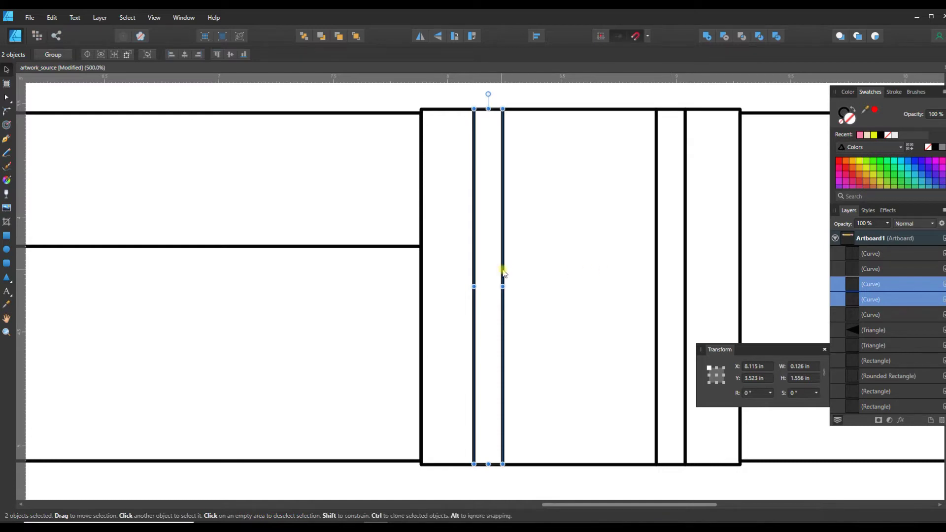
pyautogui.moveTo(507, 272); pyautogui.dragTo(509, 272)
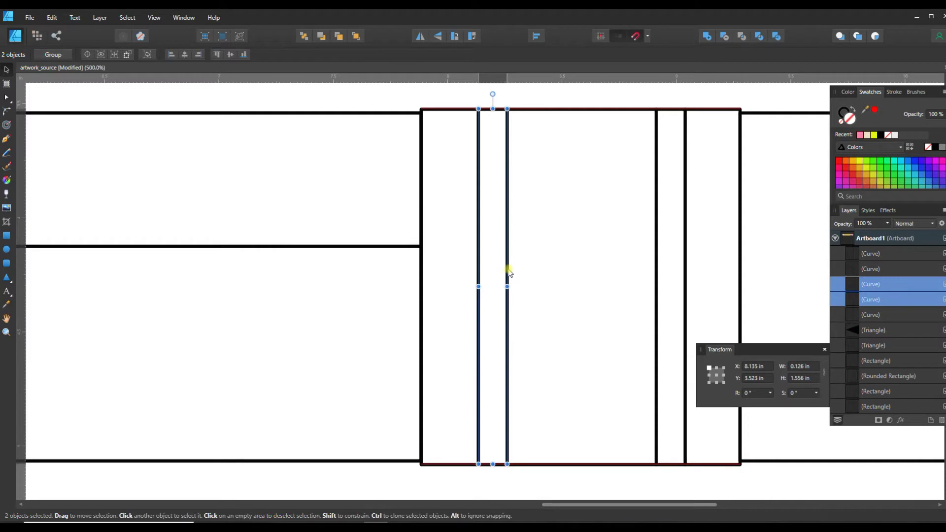
# Step: Zoom out to the full artboard, deselect the lines, and switch to the Chrome reference photo
pyautogui.hotkey('ctrl', '-')
pyautogui.hotkey('ctrl', '-')
pyautogui.hotkey('ctrl', '-')
pyautogui.hotkey('ctrl', '-')
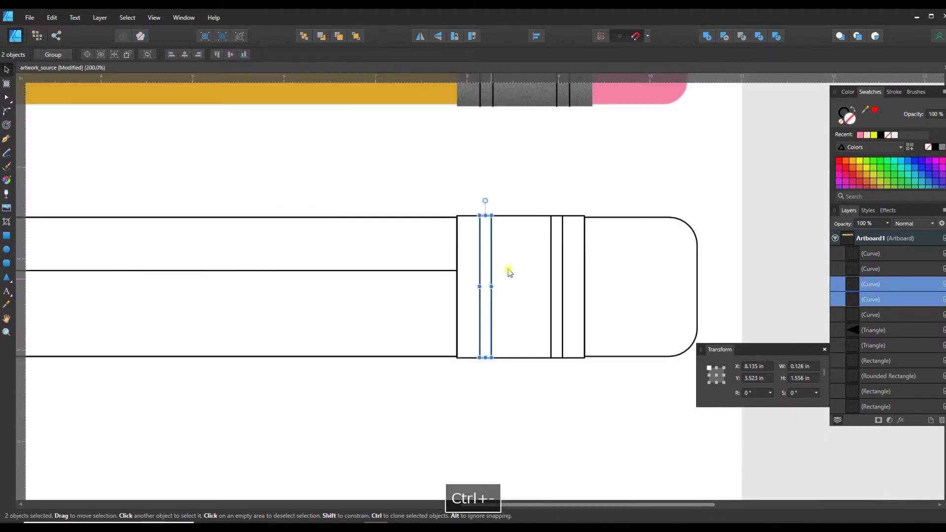
pyautogui.hotkey('ctrl', '-')
pyautogui.hotkey('ctrl', '-')
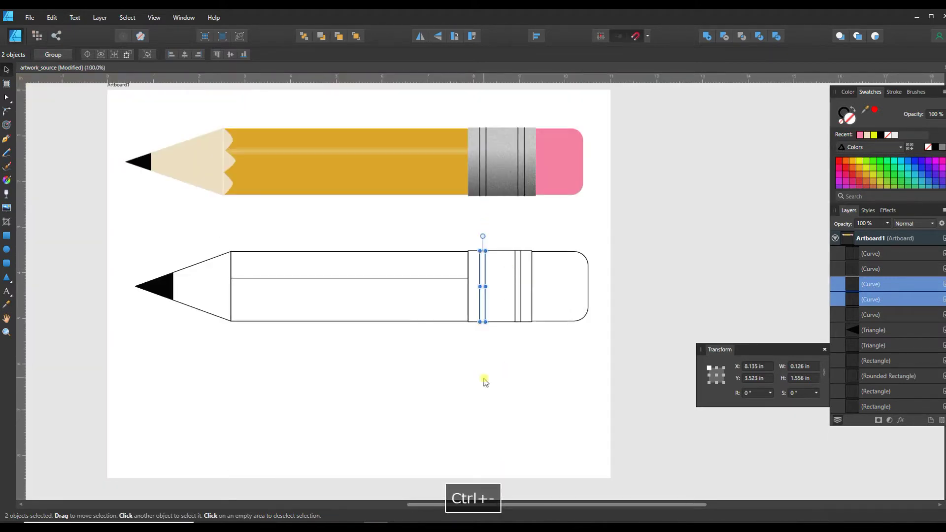
pyautogui.click(482, 403)
pyautogui.moveTo(614, 503); pyautogui.dragTo(548, 506)
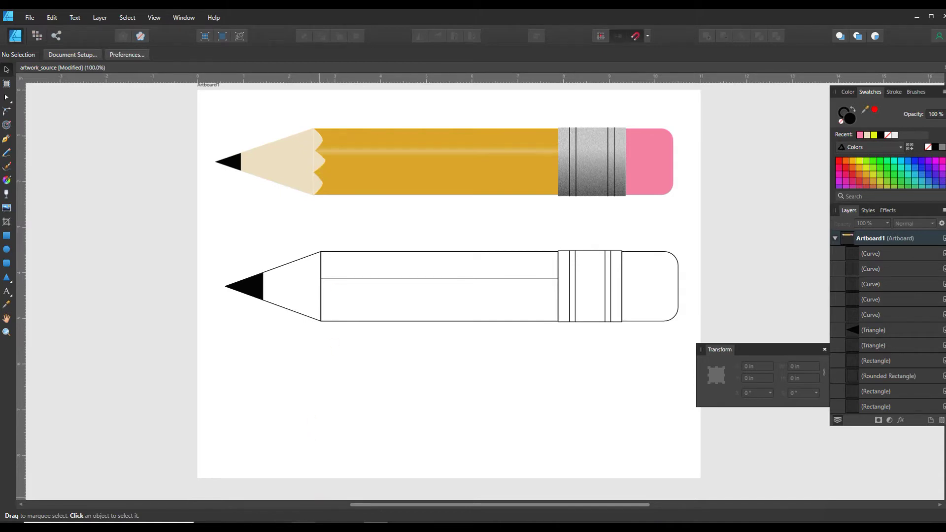
pyautogui.hotkey('alt', 'Tab')
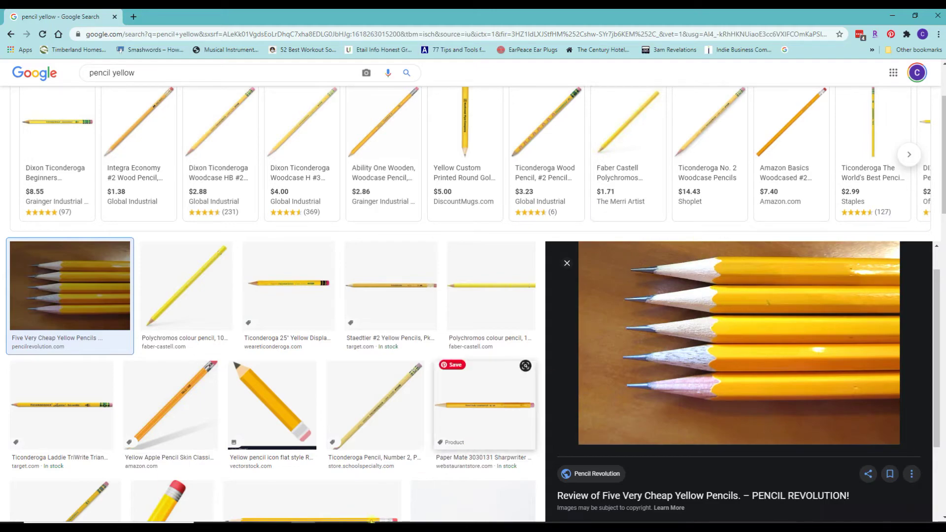
# Step: Return from the yellow pencil reference photo to the pencil artwork in Affinity Designer
pyautogui.hotkey('alt', 'Tab')
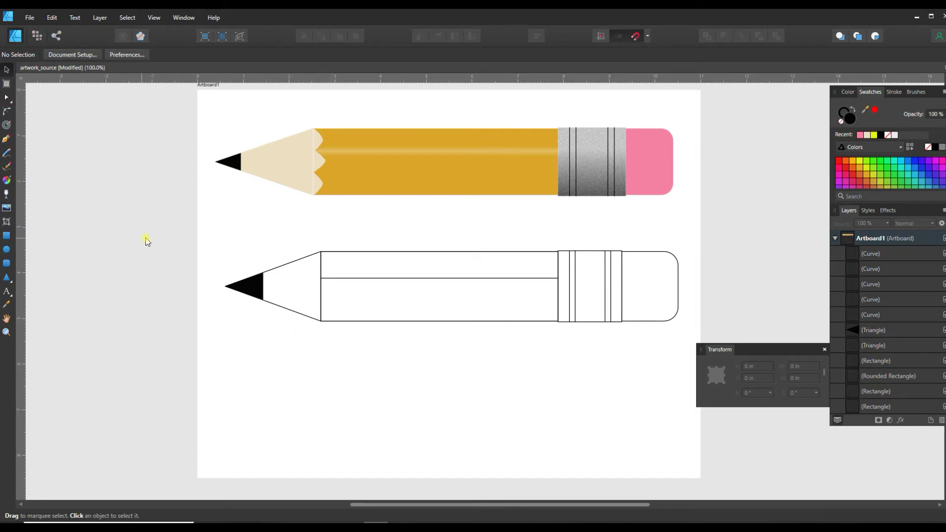
# Step: Draw a small black triangle, rotate it 90° to point left, and place it where wood meets body
pyautogui.click(6, 278)
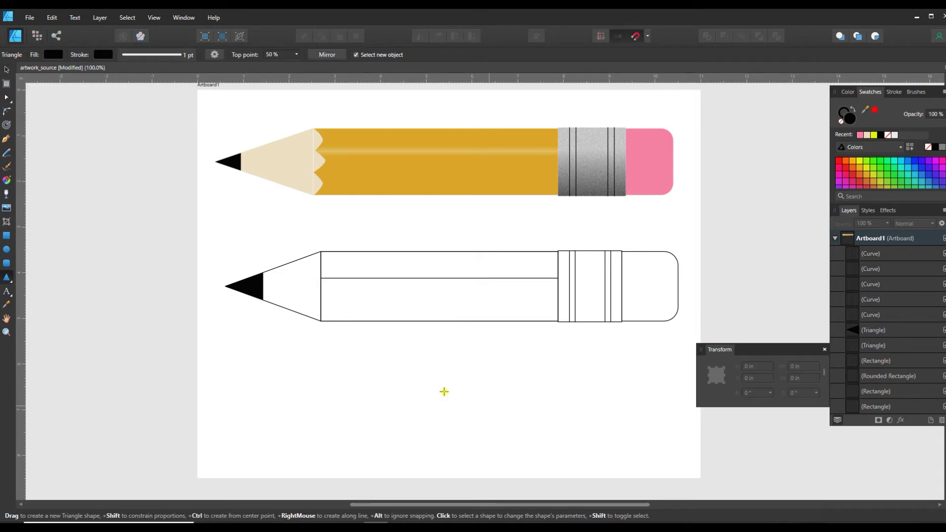
pyautogui.moveTo(380, 377); pyautogui.dragTo(400, 405)
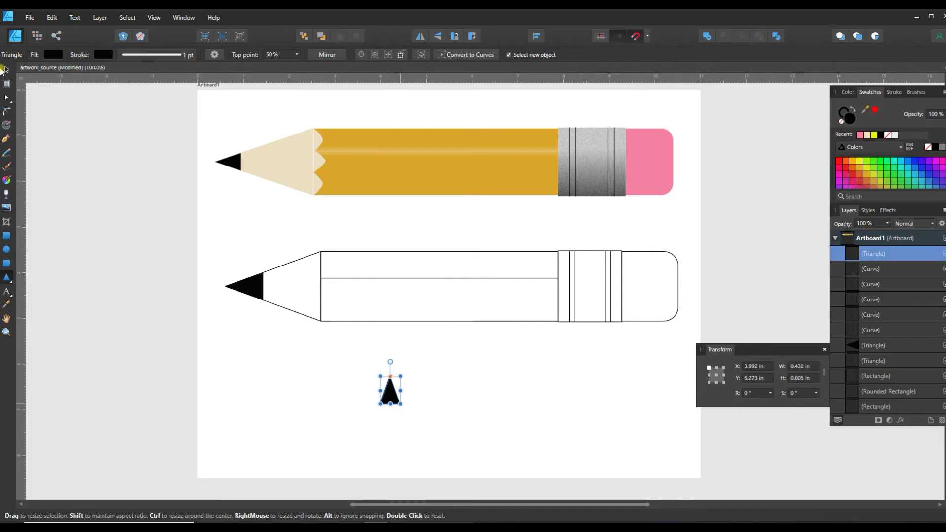
pyautogui.click(751, 393)
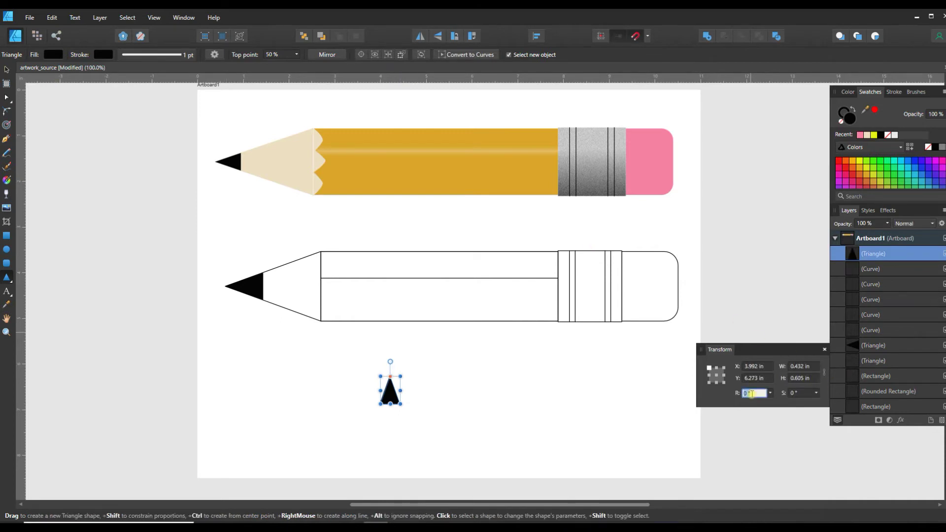
pyautogui.press('Return')
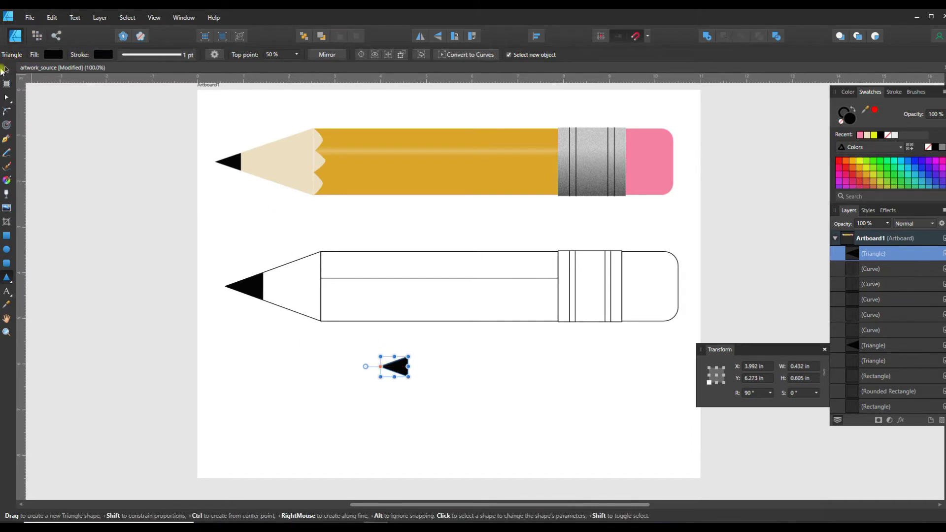
pyautogui.click(4, 72)
pyautogui.moveTo(394, 367); pyautogui.dragTo(308, 270)
# Step: Paste two triangle copies, stack all three, then stretch and move the stack below the pencil
pyautogui.hotkey('ctrl', 'c')
pyautogui.hotkey('ctrl', 'v')
pyautogui.moveTo(309, 274); pyautogui.dragTo(319, 309)
pyautogui.hotkey('ctrl', 'v')
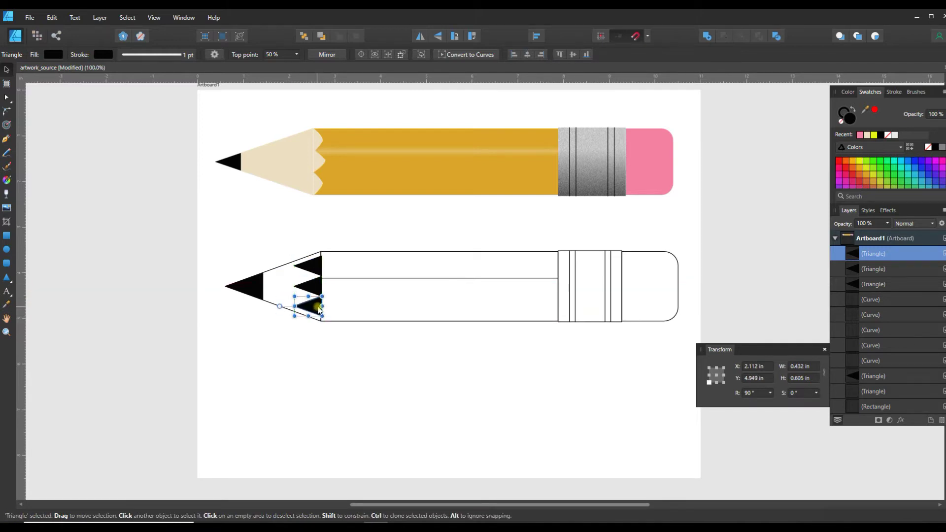
pyautogui.keyDown('shift'); pyautogui.click(317, 290); pyautogui.keyUp('shift')
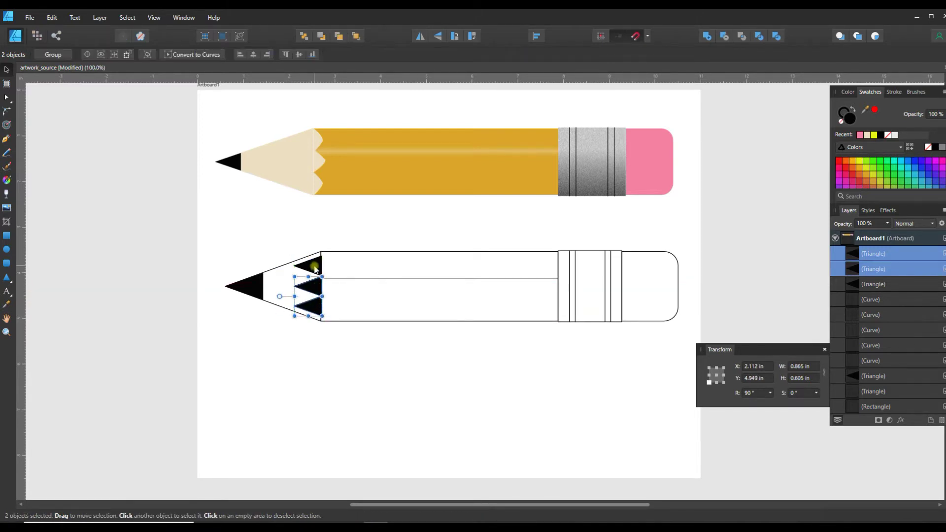
pyautogui.keyDown('shift'); pyautogui.click(313, 266); pyautogui.keyUp('shift')
pyautogui.moveTo(308, 253); pyautogui.dragTo(308, 249)
pyautogui.moveTo(308, 318)
pyautogui.mouseDown()
pyautogui.moveTo(343, 345)
pyautogui.moveTo(390, 410)
pyautogui.mouseUp()
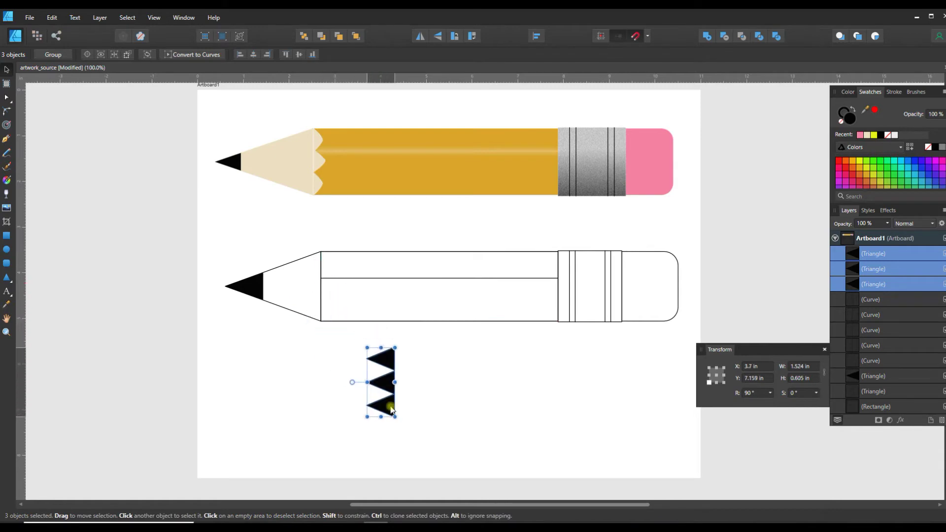
# Step: Select all three triangles and flip them horizontally to point right
pyautogui.click(428, 401)
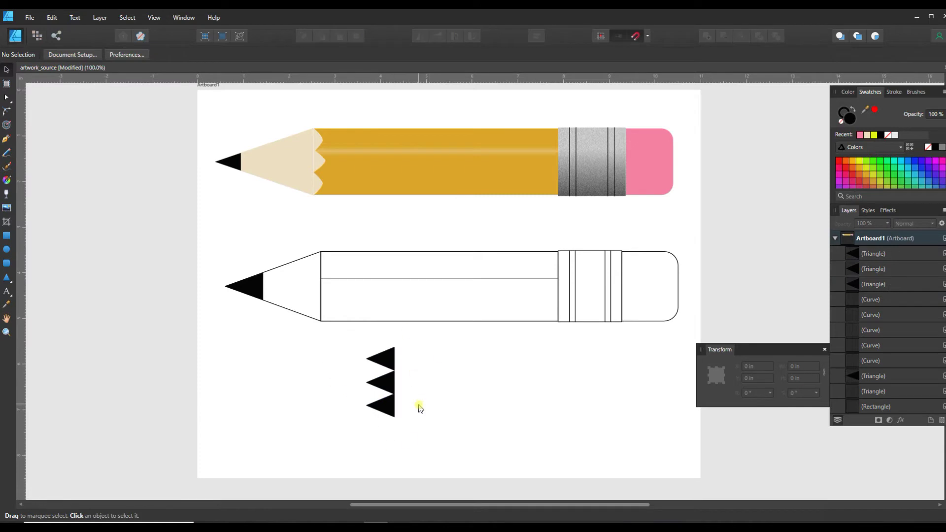
pyautogui.moveTo(347, 339); pyautogui.dragTo(434, 439)
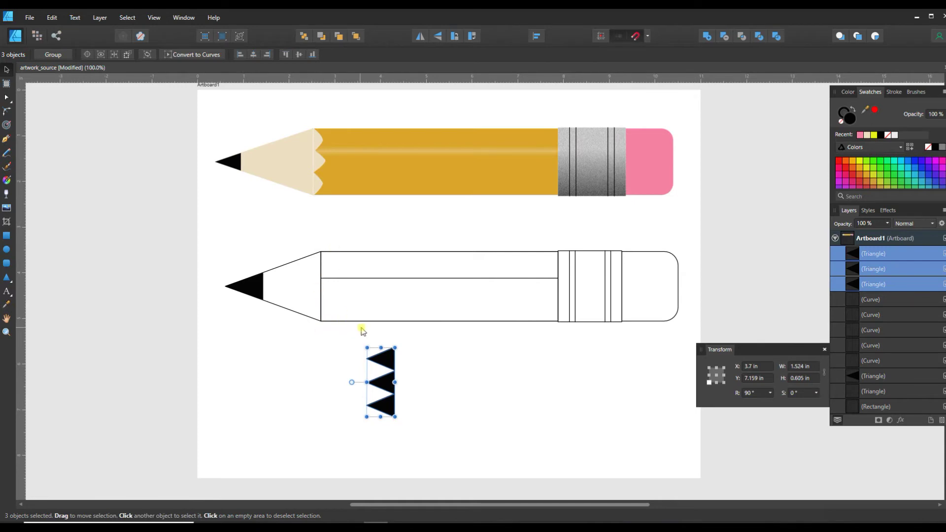
pyautogui.click(420, 38)
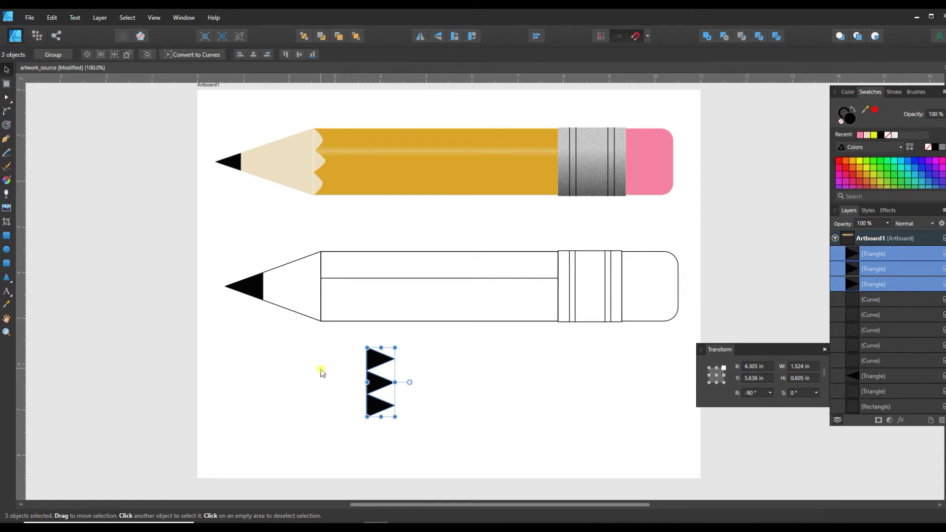
# Step: Zoom to 200% on the triangle stack and select only the bottom triangle
pyautogui.hotkey('ctrl', '=')
pyautogui.scroll(-3, 359, 419)
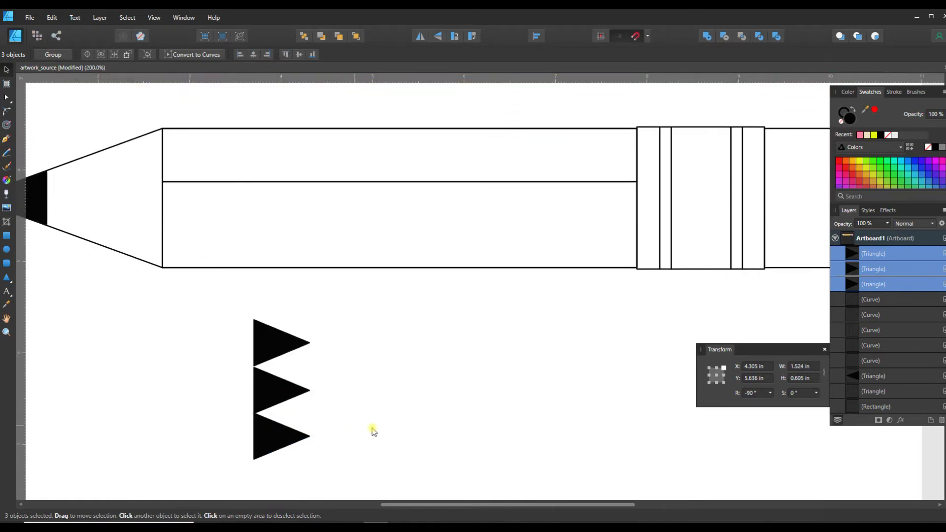
pyautogui.moveTo(516, 503); pyautogui.dragTo(422, 505)
pyautogui.scroll(5, 400, 446)
pyautogui.scroll(-5, 393, 445)
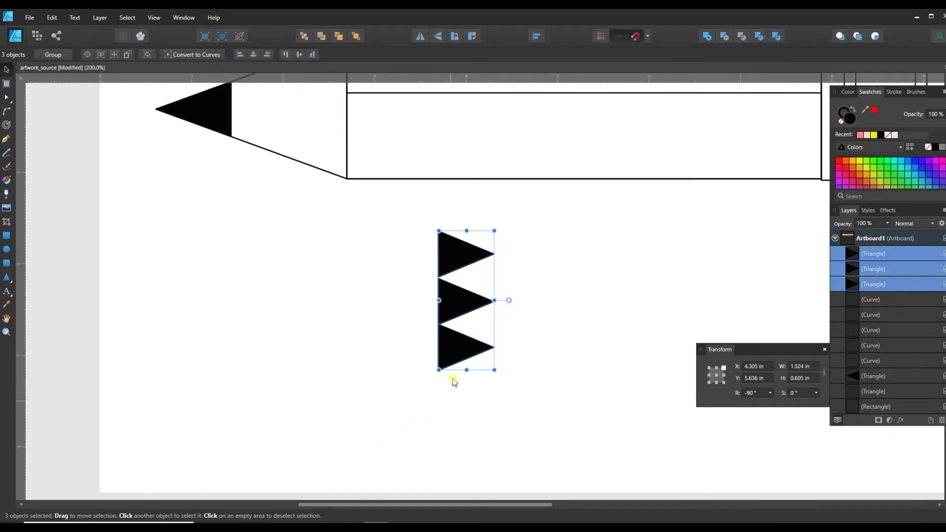
pyautogui.click(448, 350)
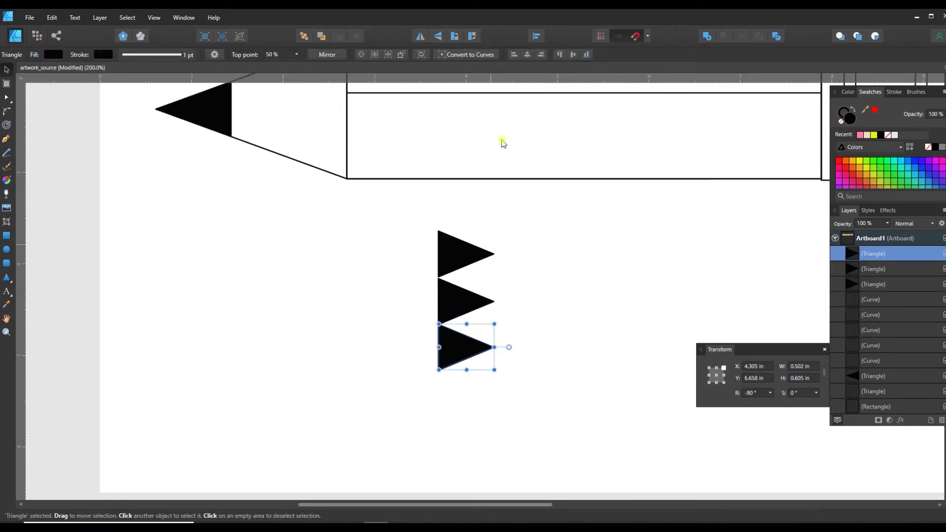
# Step: Convert the bottom triangle to curves and make its tip node smooth
pyautogui.click(462, 55)
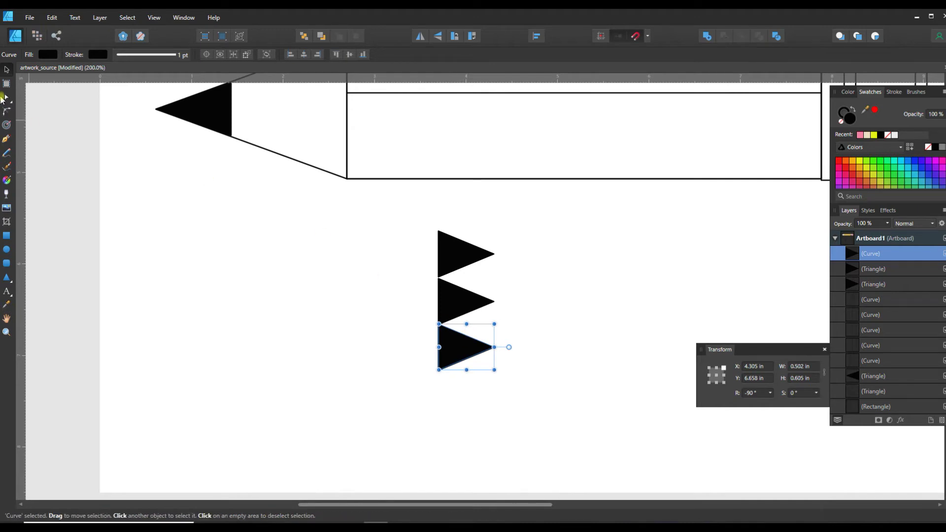
pyautogui.click(5, 98)
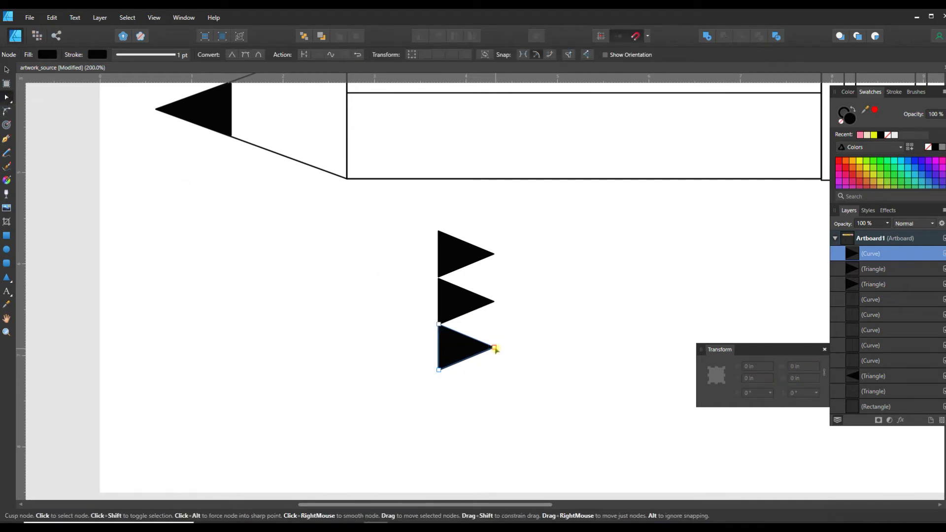
pyautogui.click(495, 349)
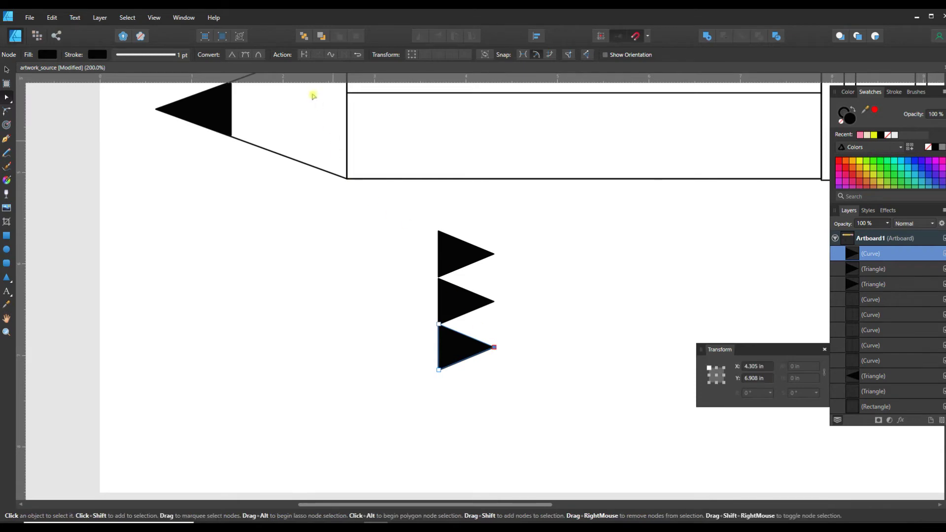
pyautogui.click(245, 55)
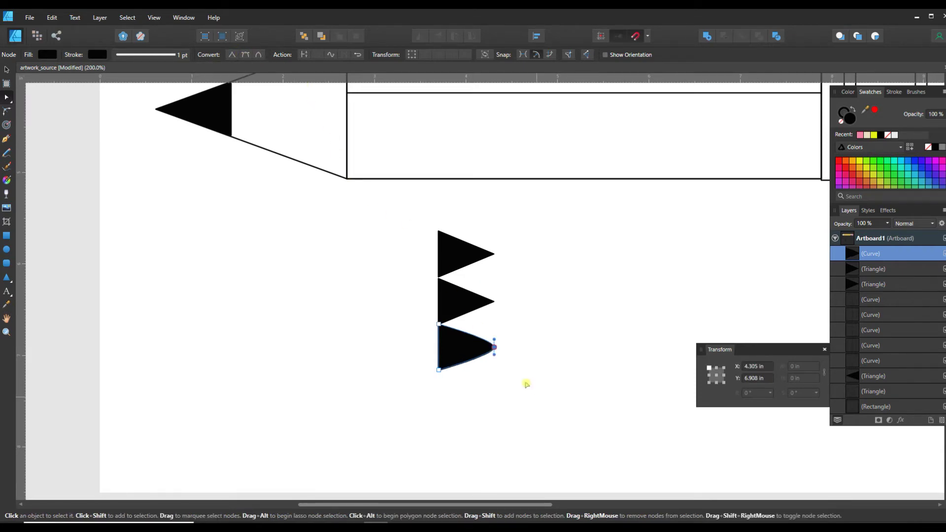
pyautogui.click(6, 69)
# Step: Convert the middle and top triangles to curves
pyautogui.click(458, 310)
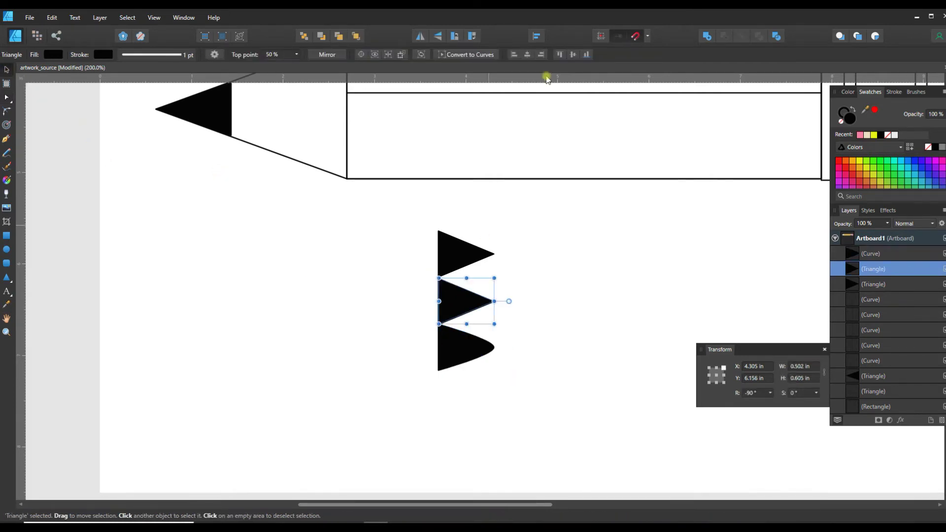
pyautogui.click(460, 55)
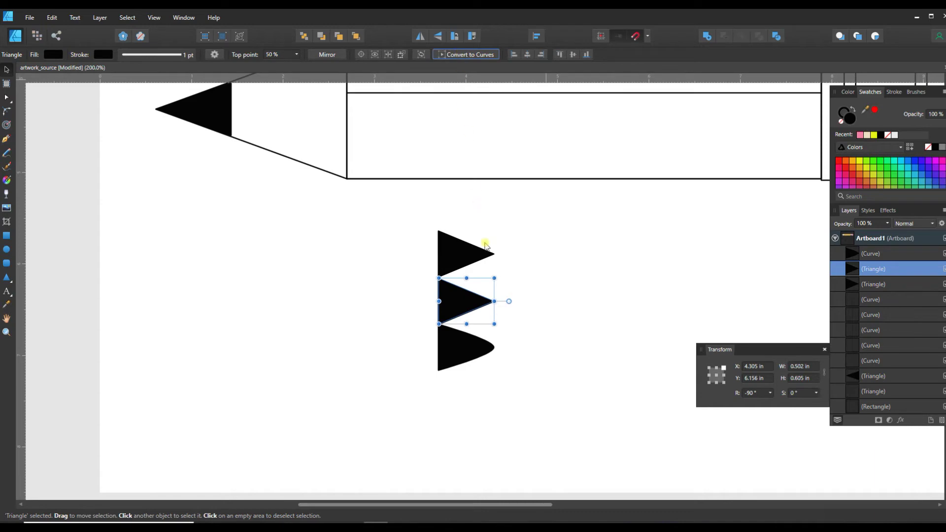
pyautogui.click(468, 253)
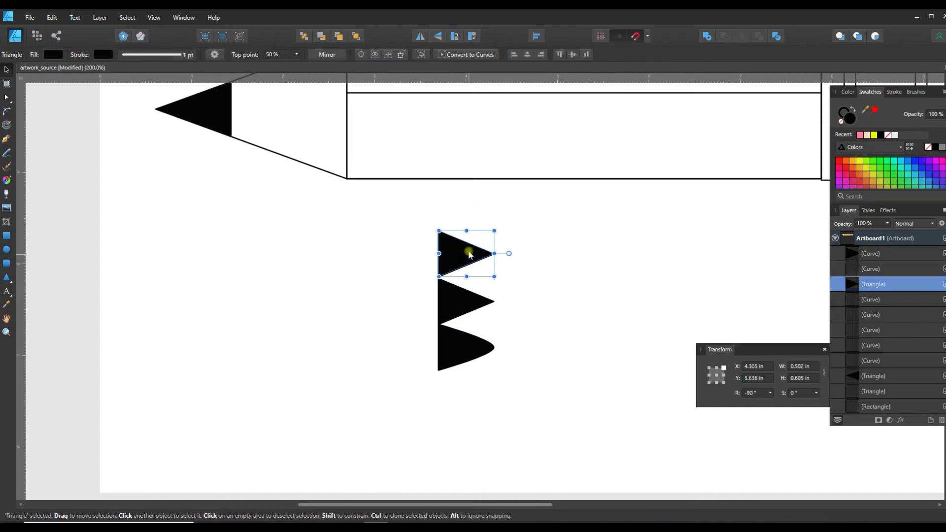
pyautogui.click(466, 54)
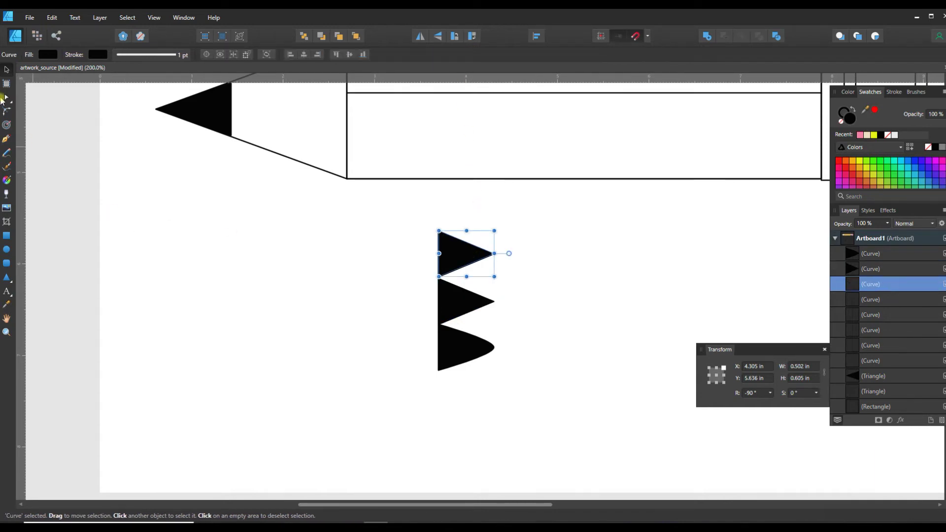
# Step: Smooth the tip nodes of the top and middle curves so their sides bow outward
pyautogui.click(5, 99)
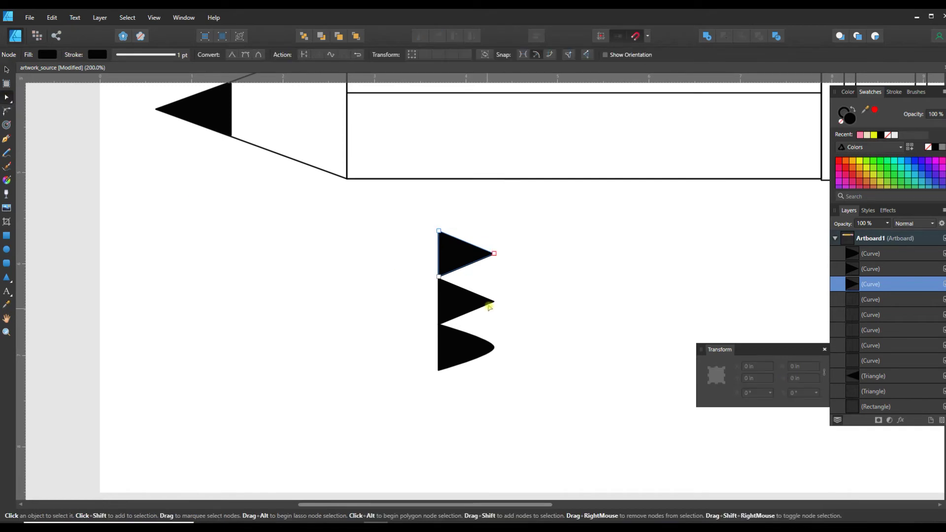
pyautogui.click(495, 254)
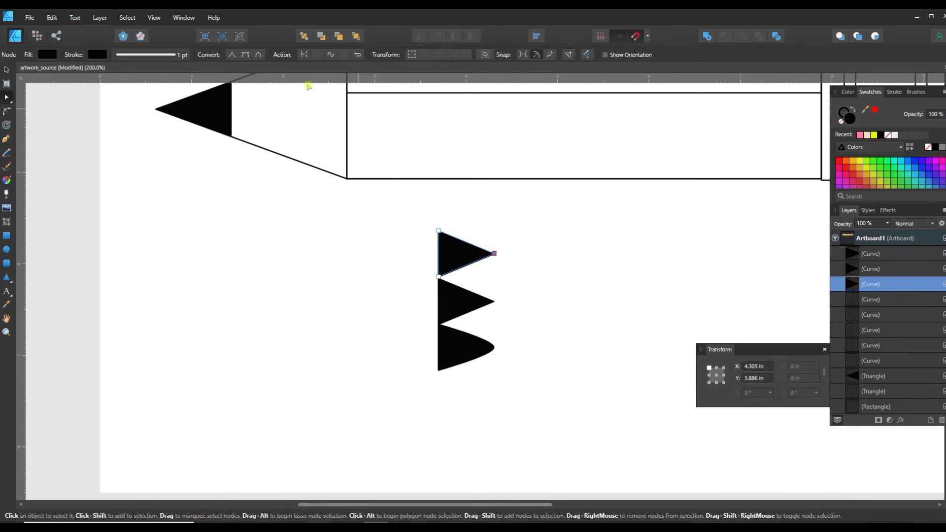
pyautogui.click(245, 54)
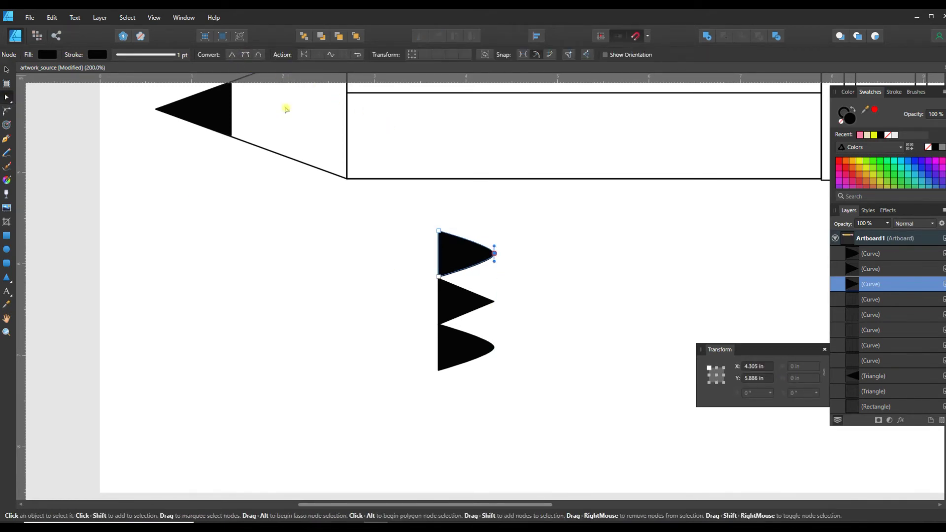
pyautogui.click(495, 303)
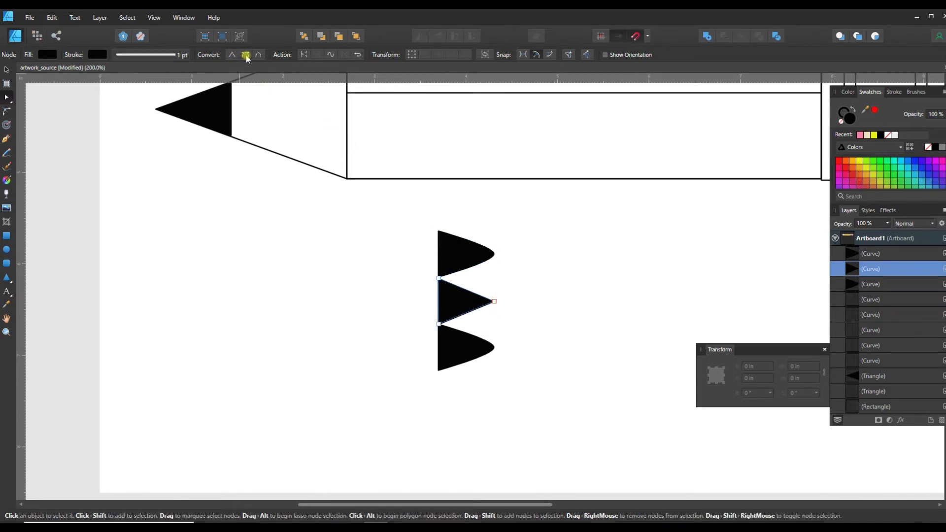
pyautogui.click(495, 302)
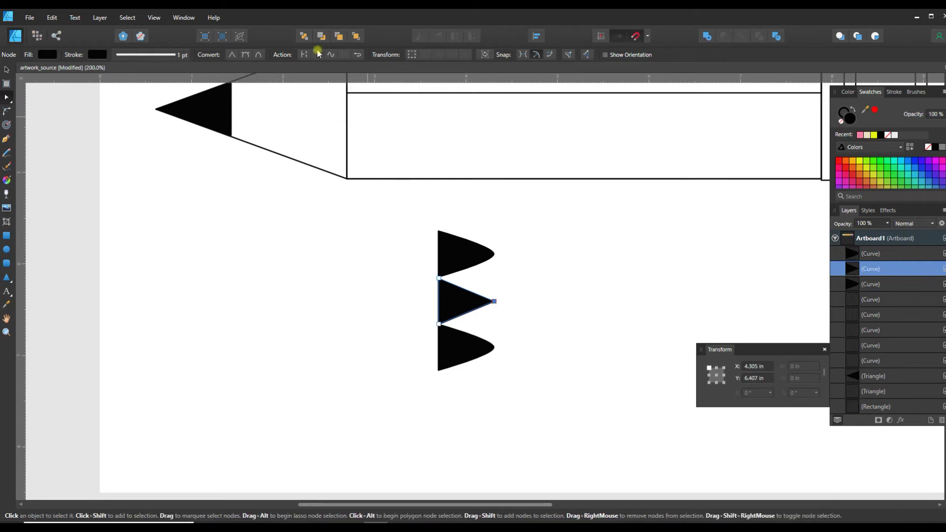
pyautogui.click(246, 54)
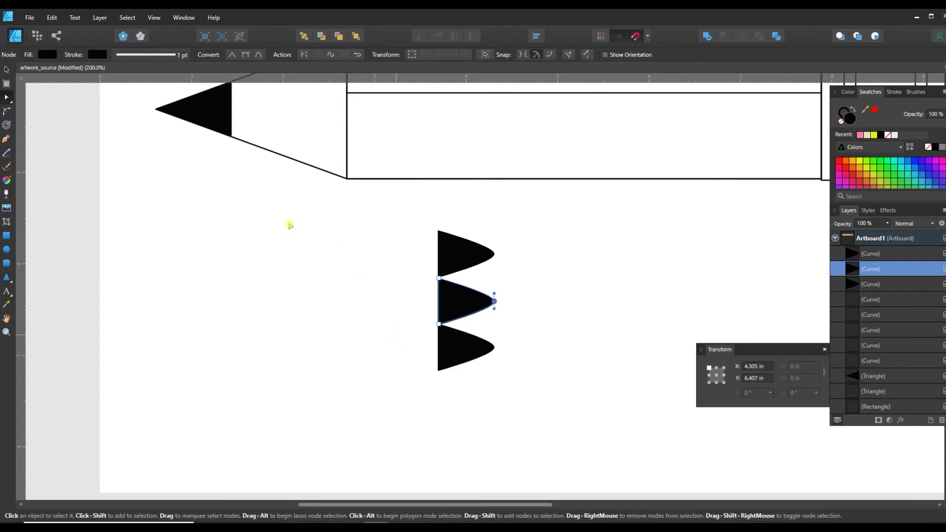
# Step: Shorten the top and bottom scallop curves so they sit slightly shorter than the middle one
pyautogui.press('v')
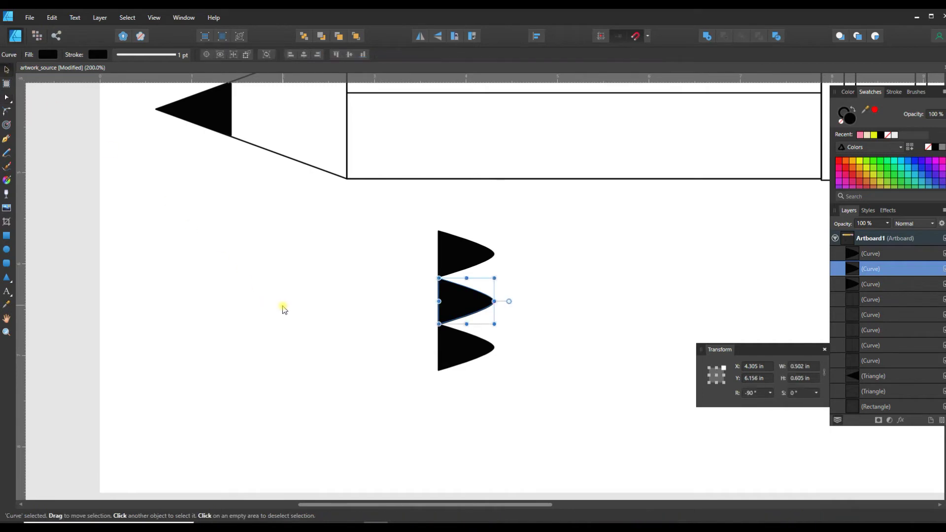
pyautogui.scroll(1, 296, 308)
pyautogui.scroll(2, 311, 309)
pyautogui.click(447, 303)
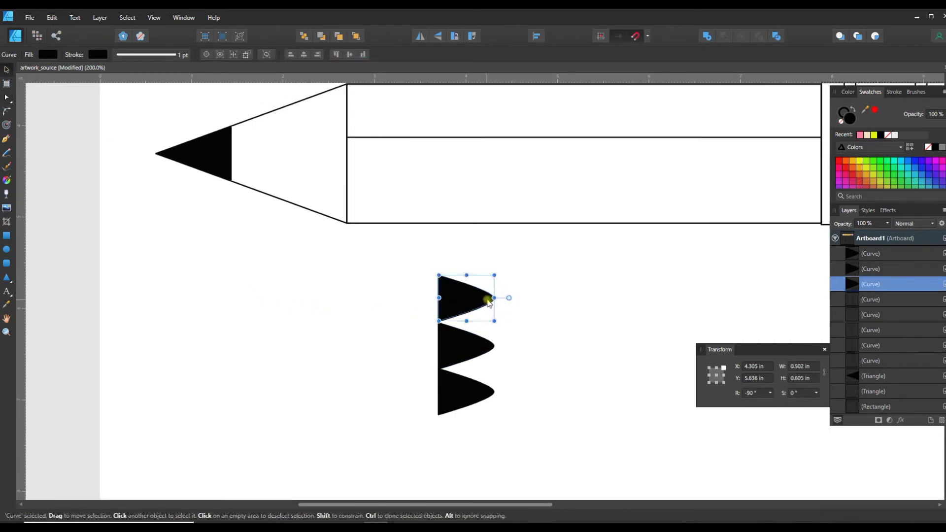
pyautogui.moveTo(491, 298); pyautogui.dragTo(486, 298)
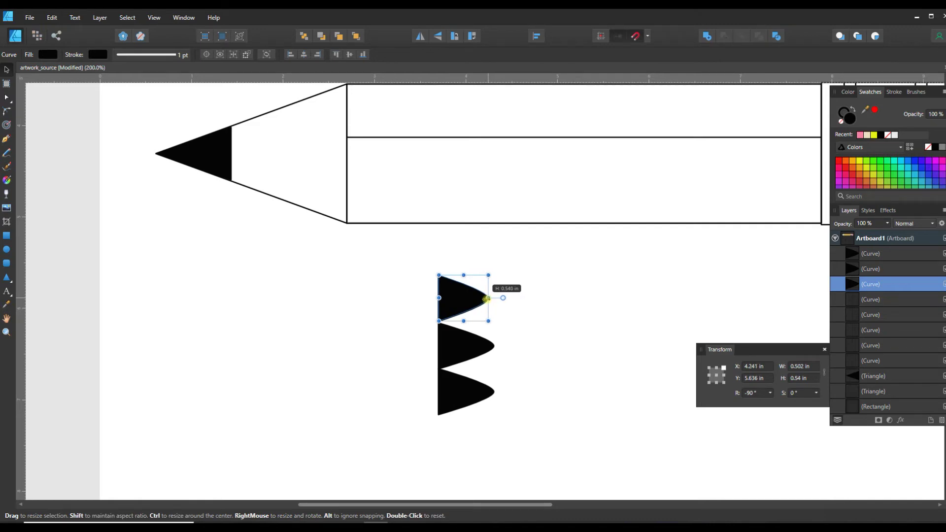
pyautogui.click(492, 392)
pyautogui.moveTo(491, 391); pyautogui.dragTo(488, 391)
pyautogui.click(511, 390)
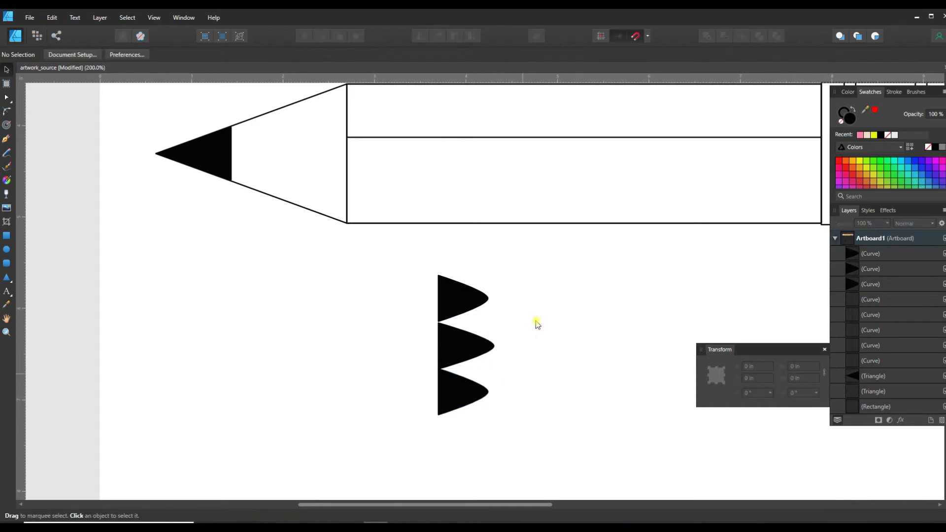
pyautogui.click(474, 302)
pyautogui.moveTo(485, 298); pyautogui.dragTo(464, 326)
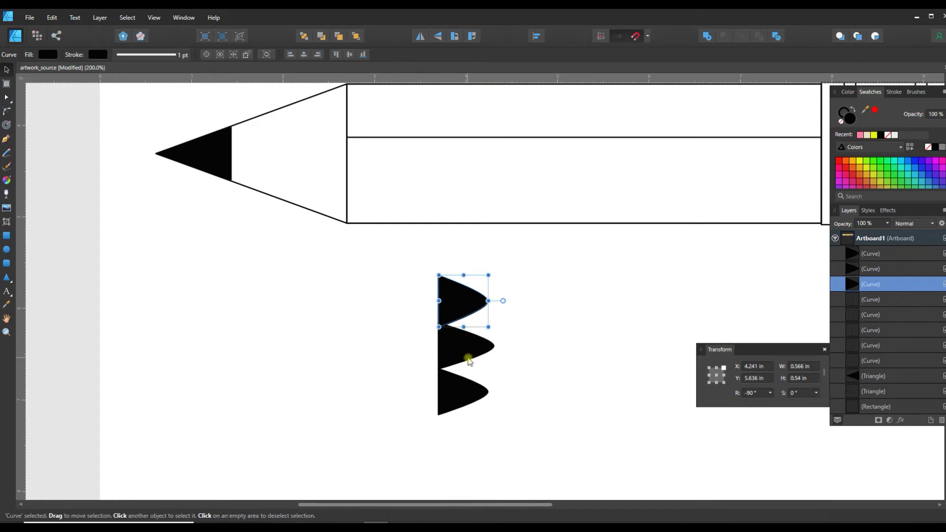
# Step: Bow out the middle curve's edges, pull down the top curve's lower edge, then select all three
pyautogui.click(464, 354)
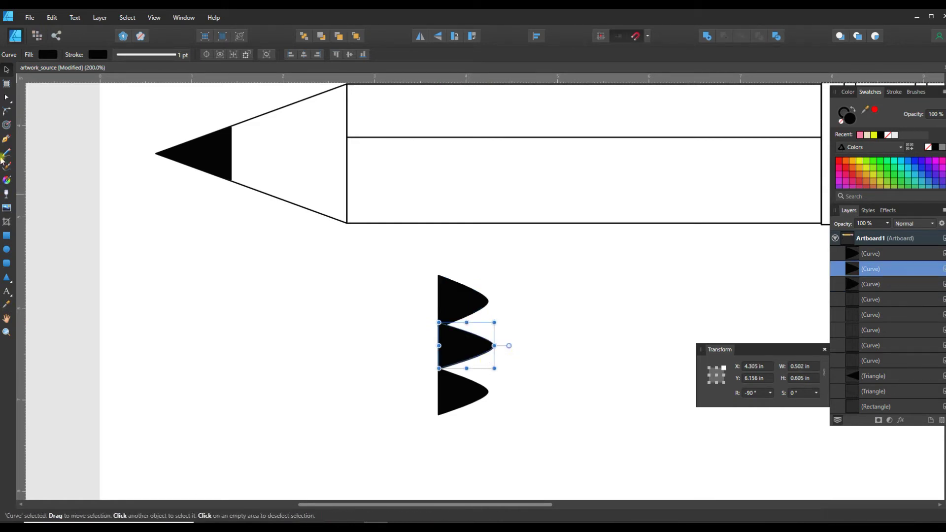
pyautogui.doubleClick(460, 344)
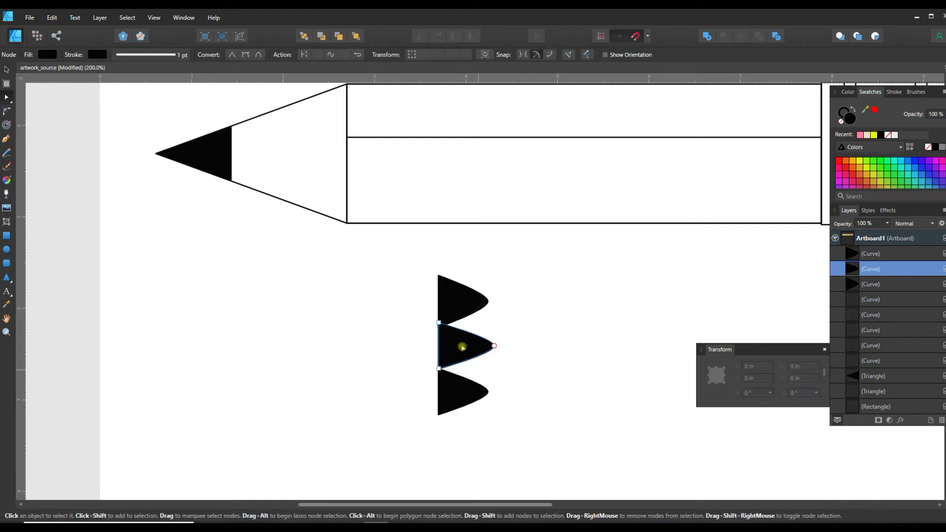
pyautogui.moveTo(472, 335); pyautogui.dragTo(471, 332)
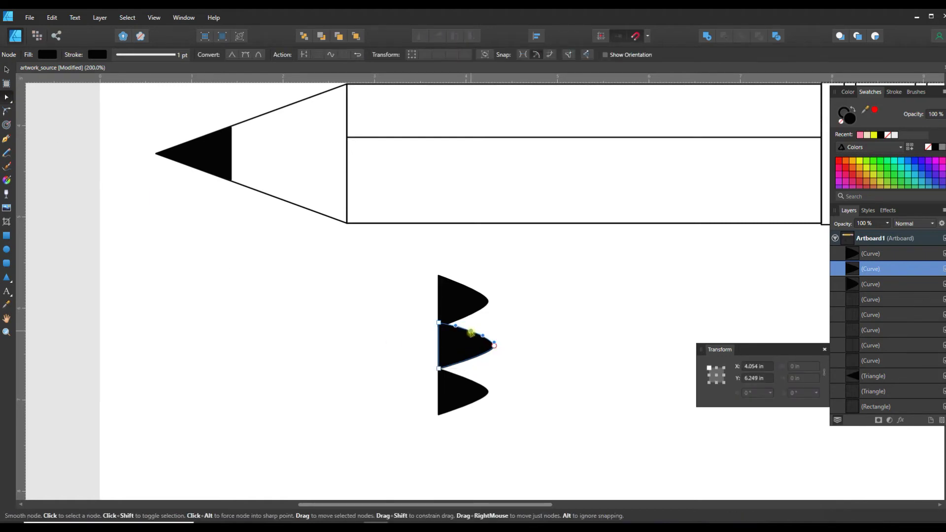
pyautogui.click(468, 361)
pyautogui.moveTo(470, 359); pyautogui.dragTo(470, 361)
pyautogui.click(469, 317)
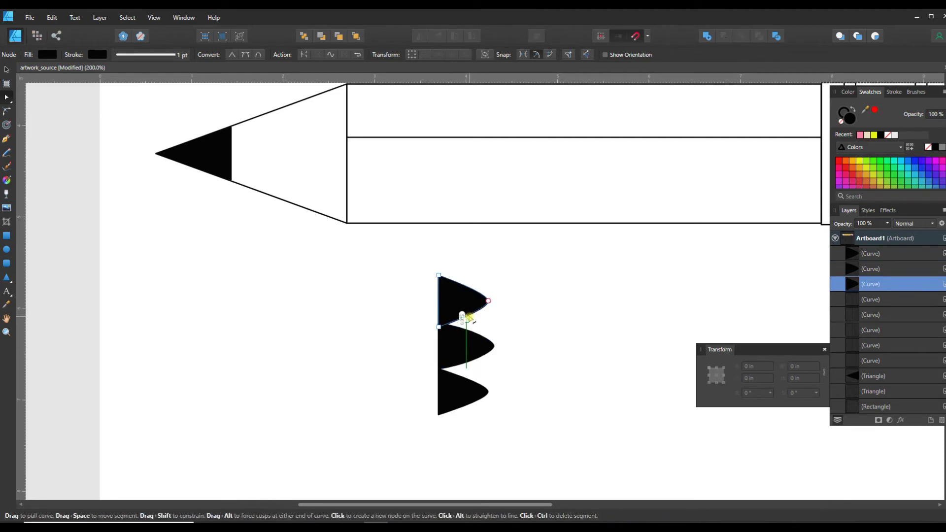
pyautogui.moveTo(468, 317); pyautogui.dragTo(468, 320)
pyautogui.click(502, 372)
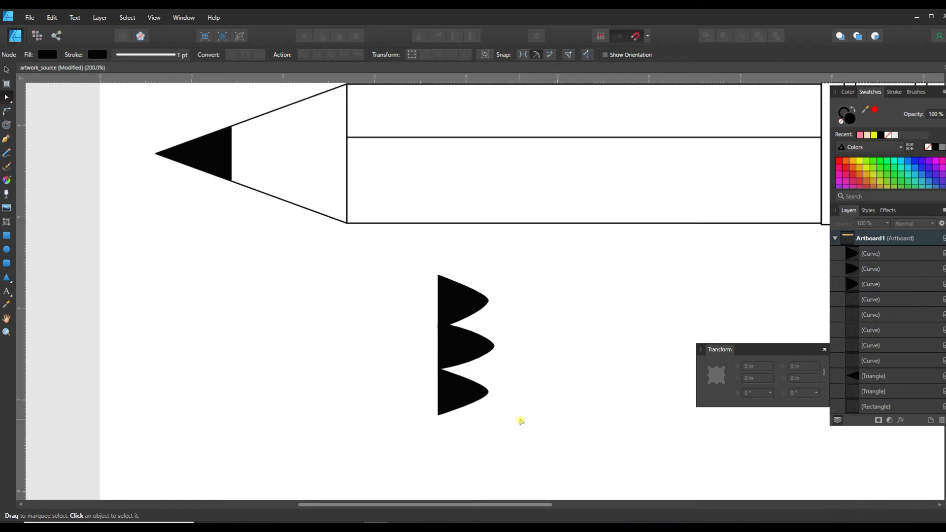
pyautogui.click(6, 70)
pyautogui.moveTo(392, 250); pyautogui.dragTo(522, 437)
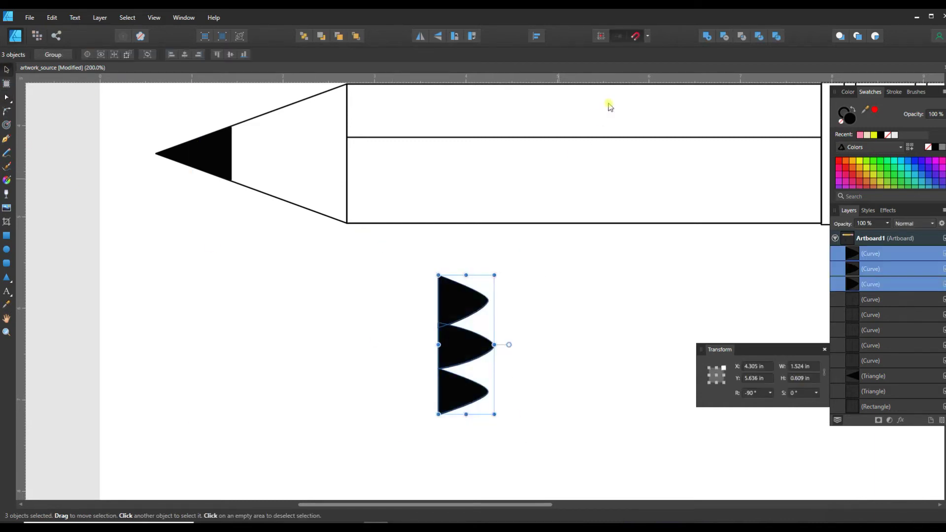
# Step: Merge the three curves into one lobed shape and place a copy at the canvas left
pyautogui.click(707, 36)
pyautogui.click(592, 370)
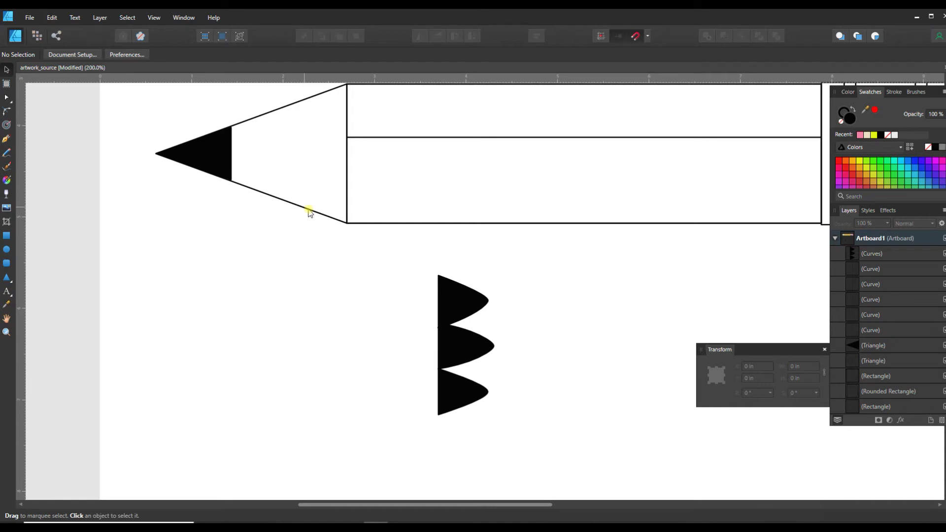
pyautogui.click(473, 342)
pyautogui.hotkey('ctrl', 'c')
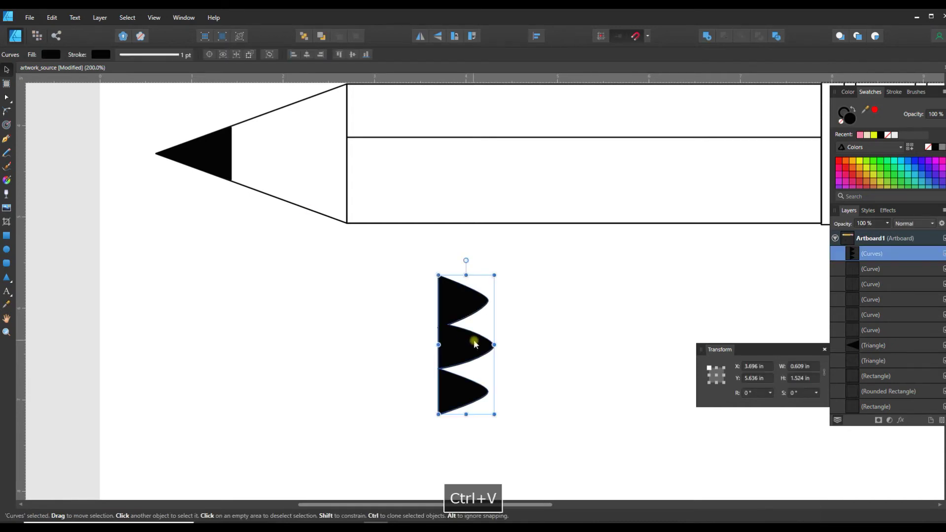
pyautogui.moveTo(474, 343); pyautogui.dragTo(155, 251)
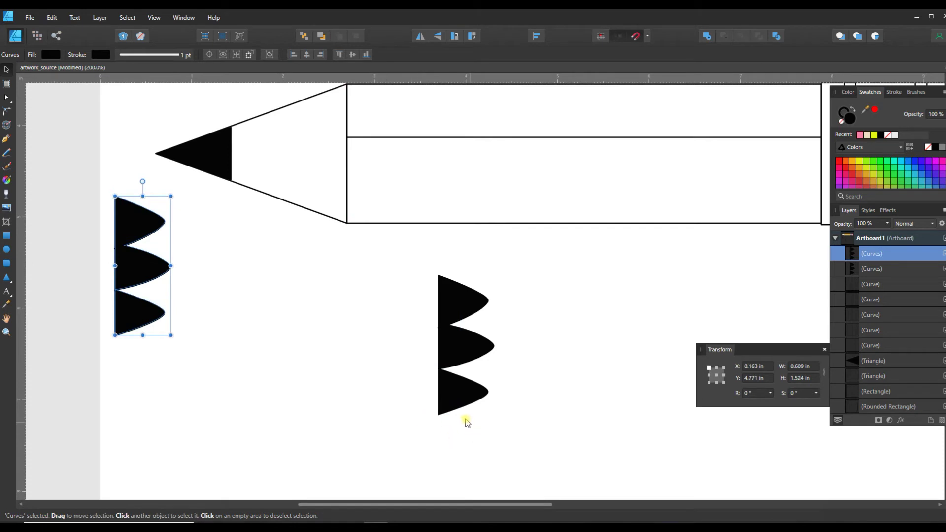
# Step: Move the tip triangle against the lobed shape's flat side, with no stroke and solid black fill
pyautogui.click(299, 207)
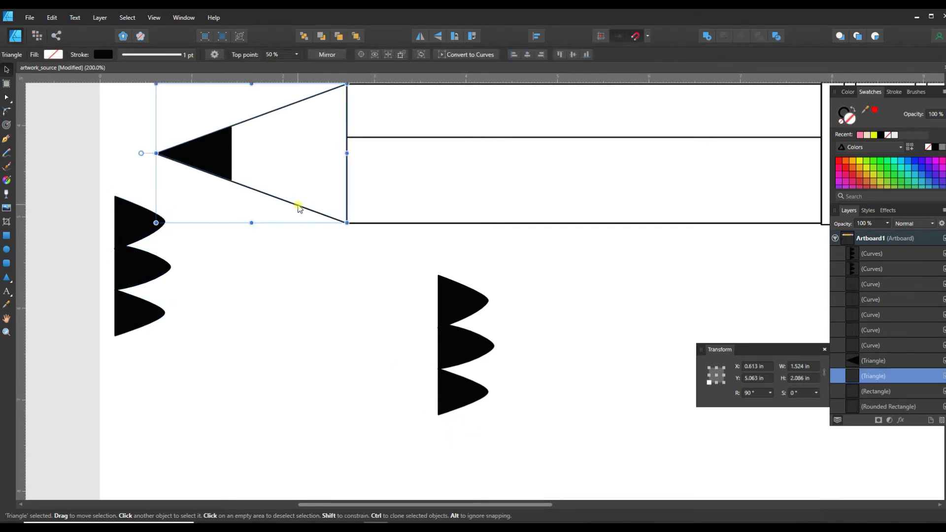
pyautogui.moveTo(299, 207); pyautogui.dragTo(389, 397)
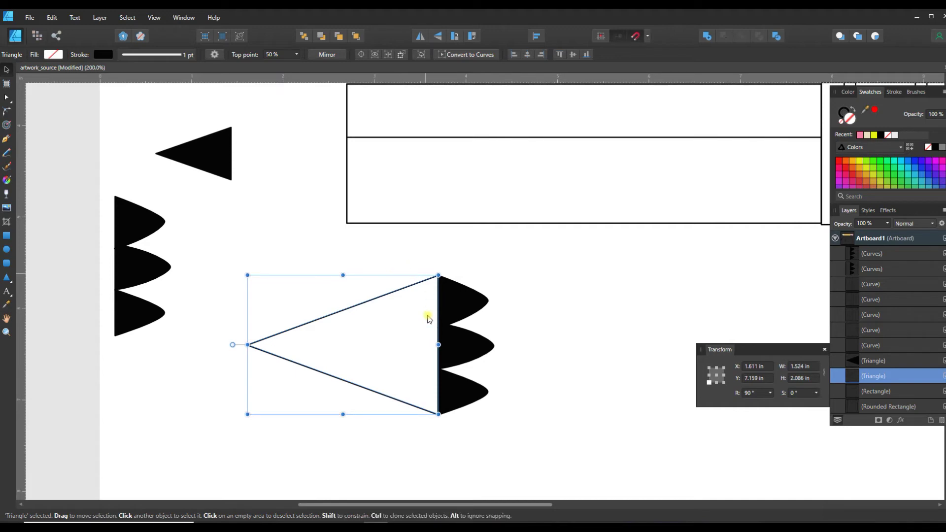
pyautogui.click(99, 54)
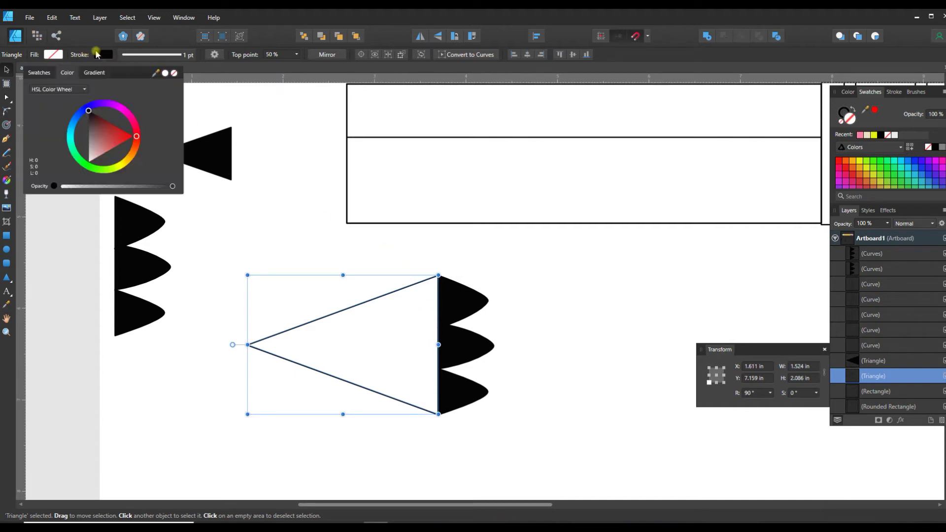
pyautogui.click(174, 73)
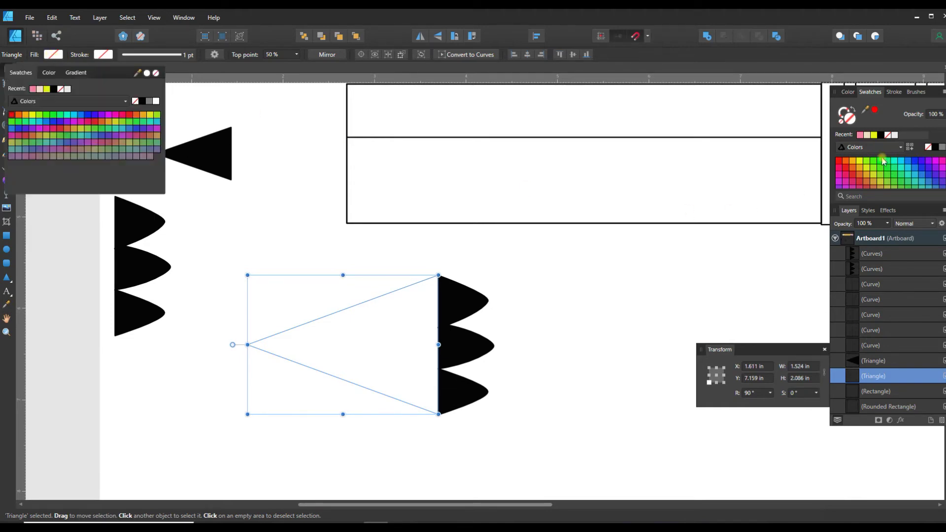
pyautogui.click(143, 101)
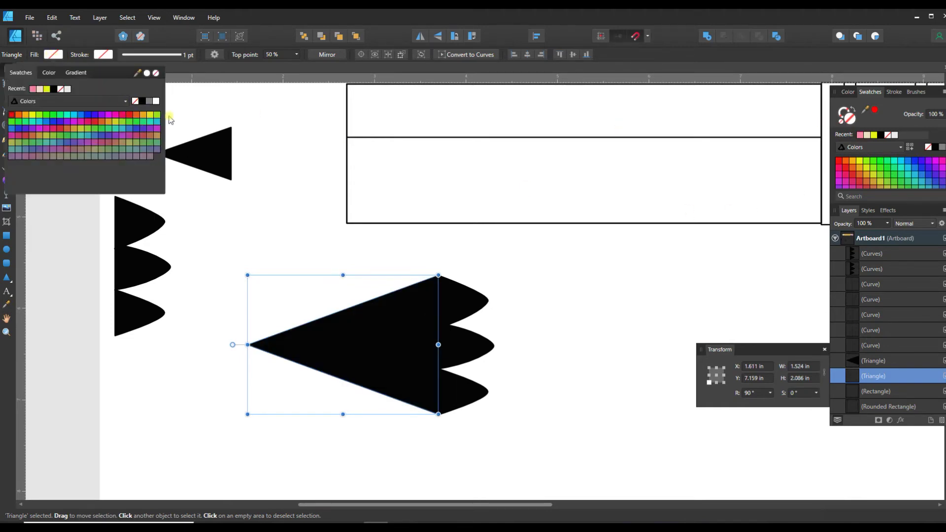
pyautogui.click(611, 335)
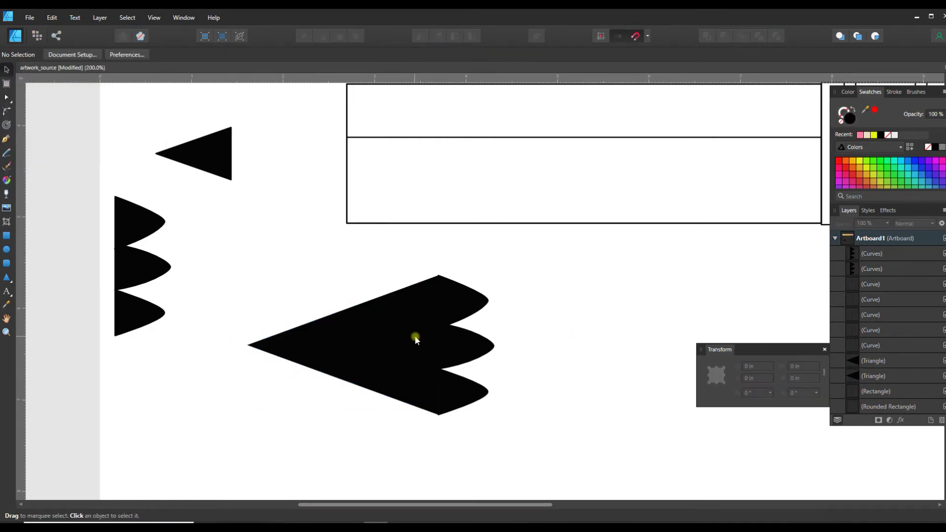
# Step: Zoom in on the joined shapes and check the black triangle's height
pyautogui.hotkey('ctrl', '+')
pyautogui.hotkey('ctrl', '+')
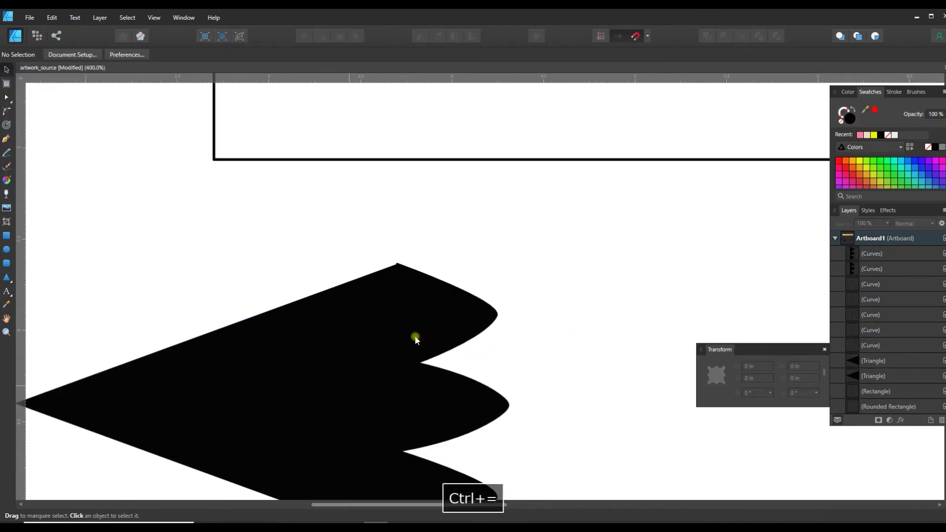
pyautogui.click(377, 341)
pyautogui.click(524, 348)
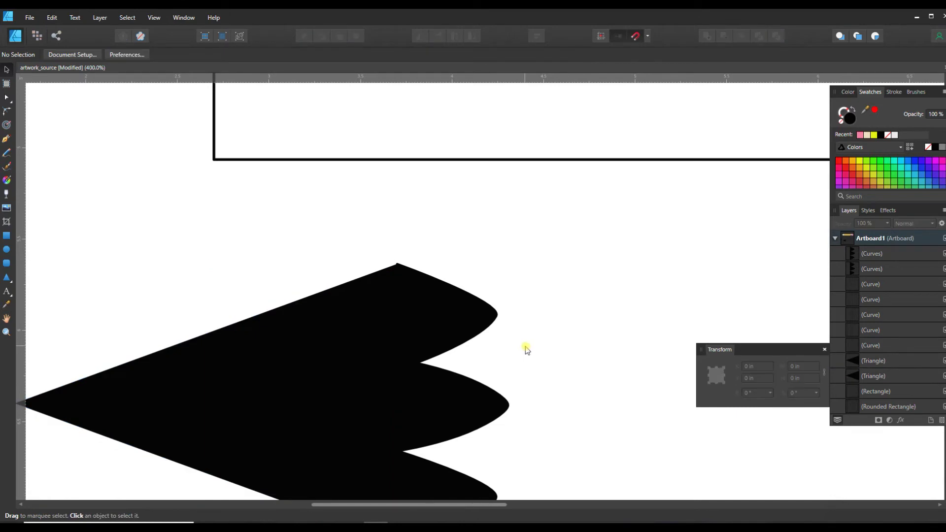
pyautogui.scroll(-3, 526, 351)
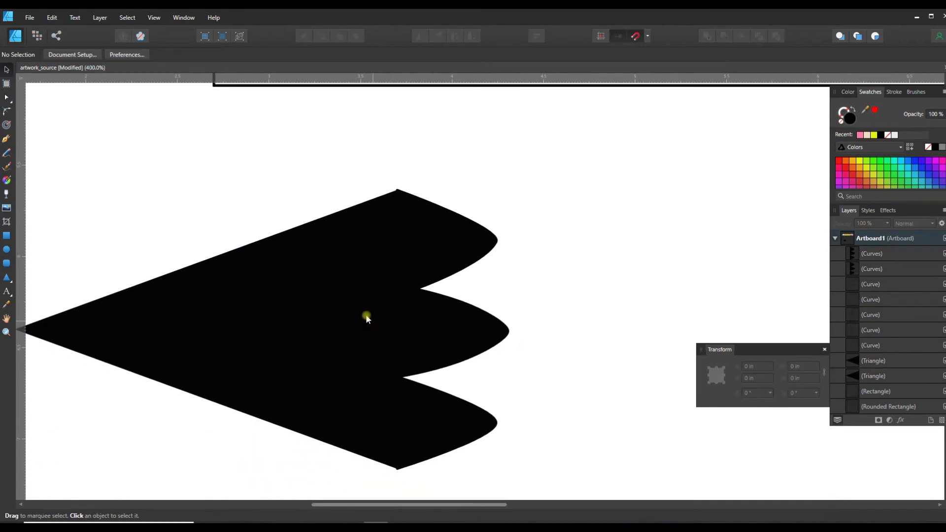
pyautogui.click(269, 249)
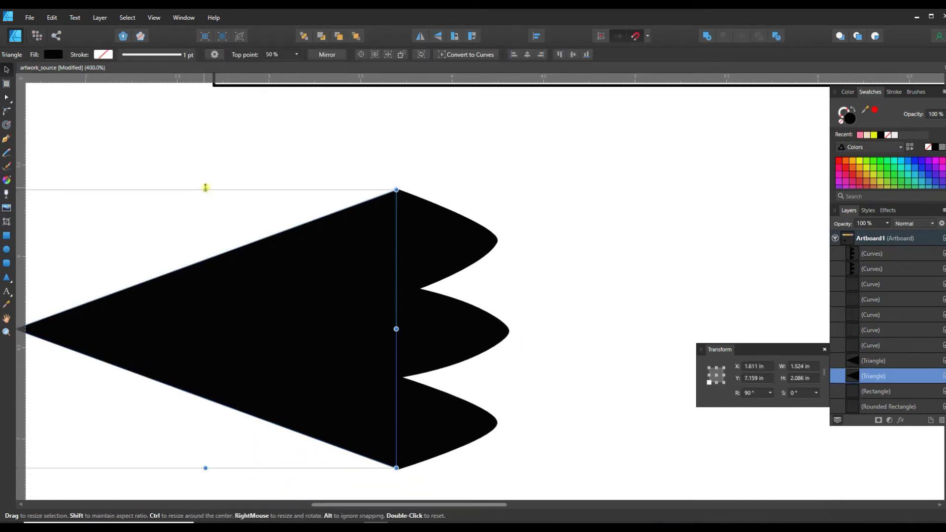
pyautogui.moveTo(205, 187); pyautogui.dragTo(208, 188)
# Step: Set the lobed shape's Stroke to none
pyautogui.click(432, 327)
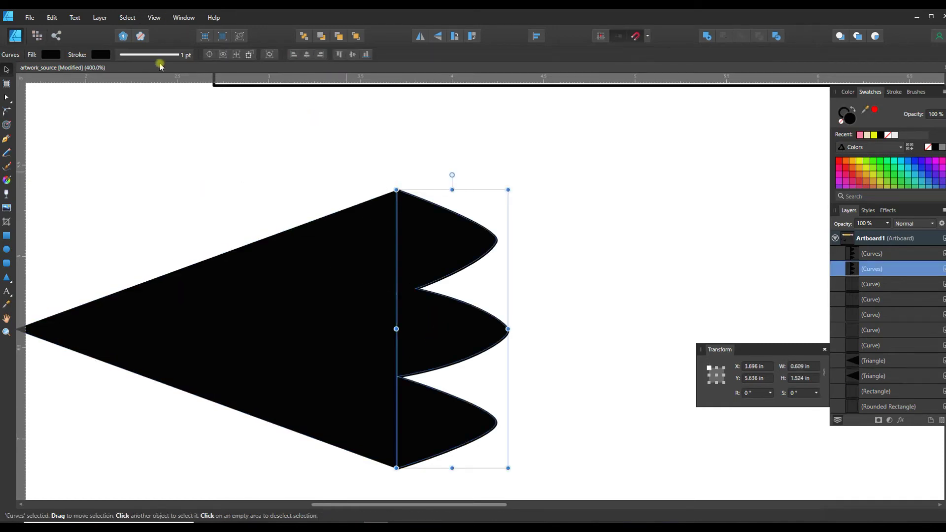
pyautogui.click(102, 56)
pyautogui.click(173, 74)
pyautogui.click(325, 164)
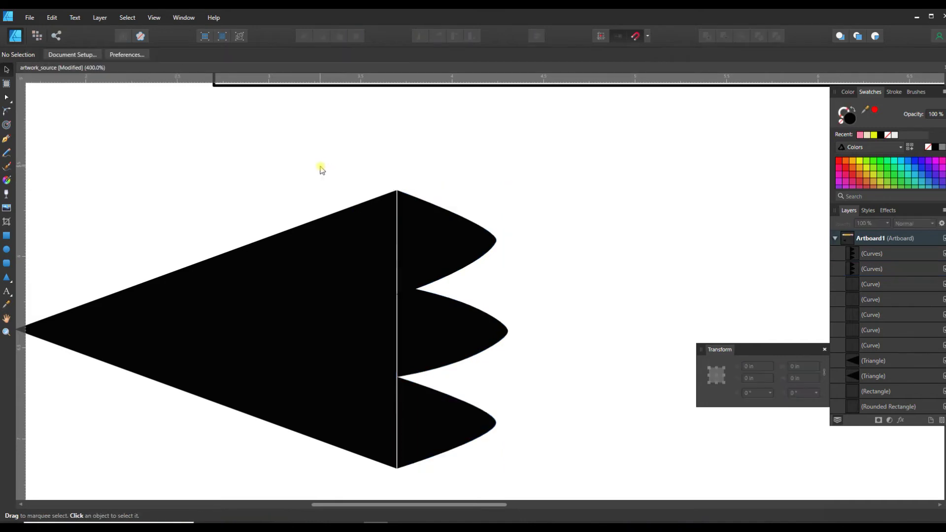
# Step: Butt the lobed shape against the triangle's edge, zoom out and select both shapes
pyautogui.click(425, 314)
pyautogui.moveTo(424, 313); pyautogui.dragTo(423, 314)
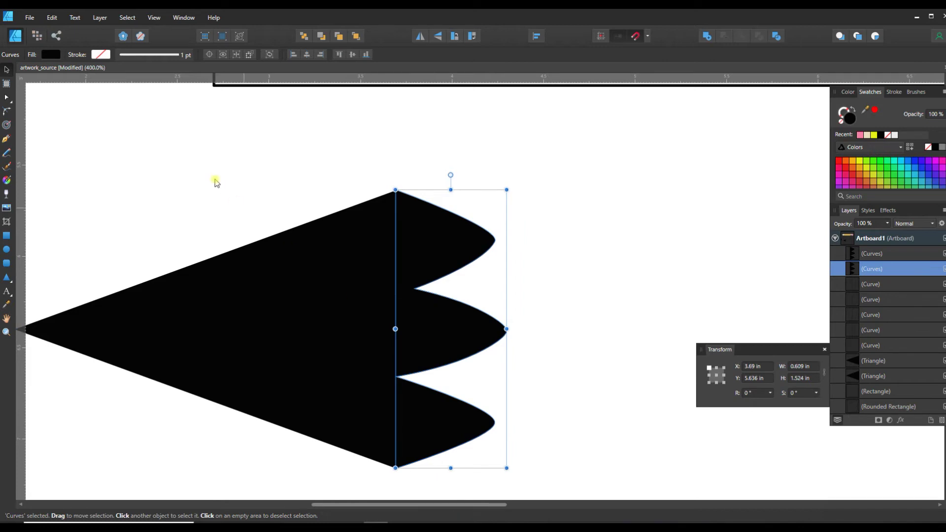
pyautogui.click(203, 148)
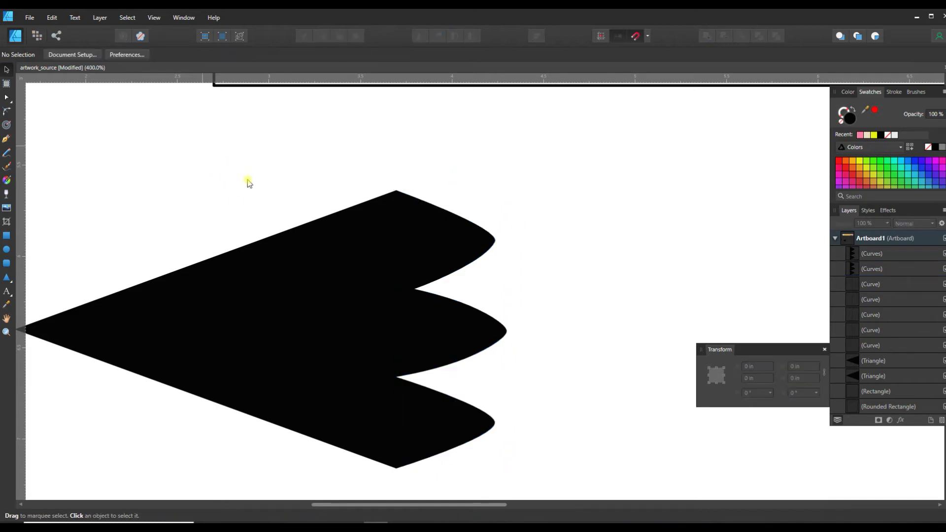
pyautogui.click(427, 246)
pyautogui.click(308, 162)
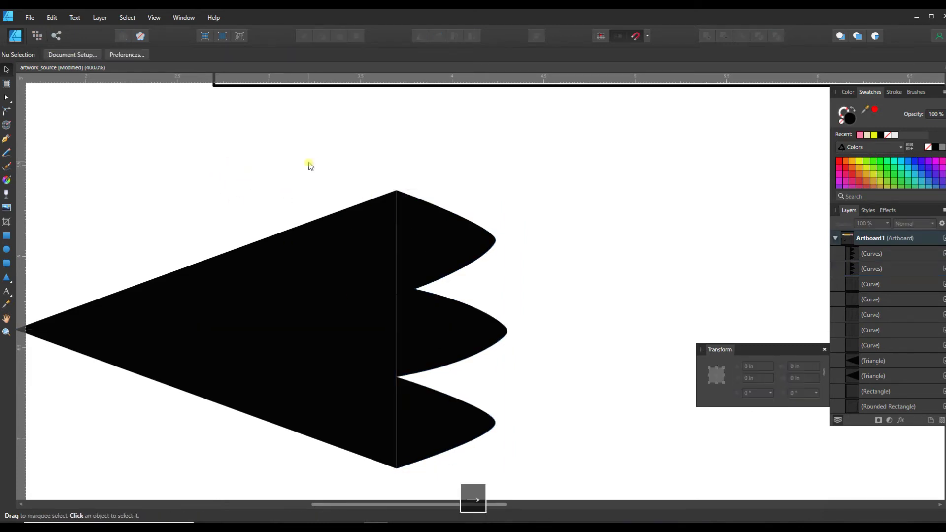
pyautogui.click(421, 322)
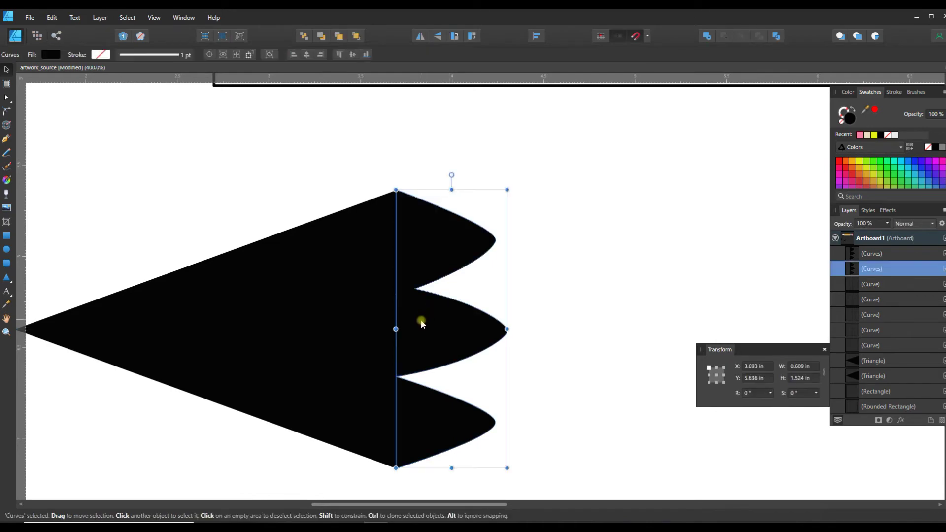
pyautogui.click(274, 215)
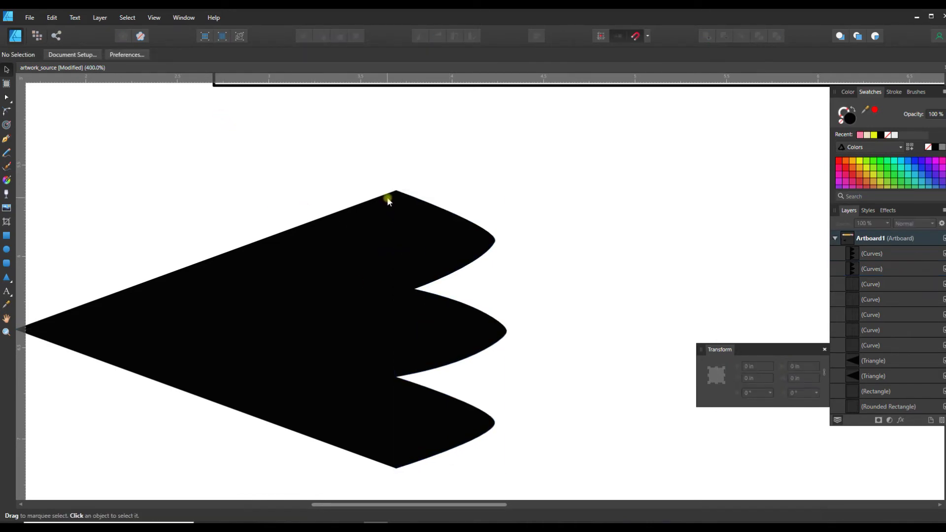
pyautogui.hotkey('ctrl', '-')
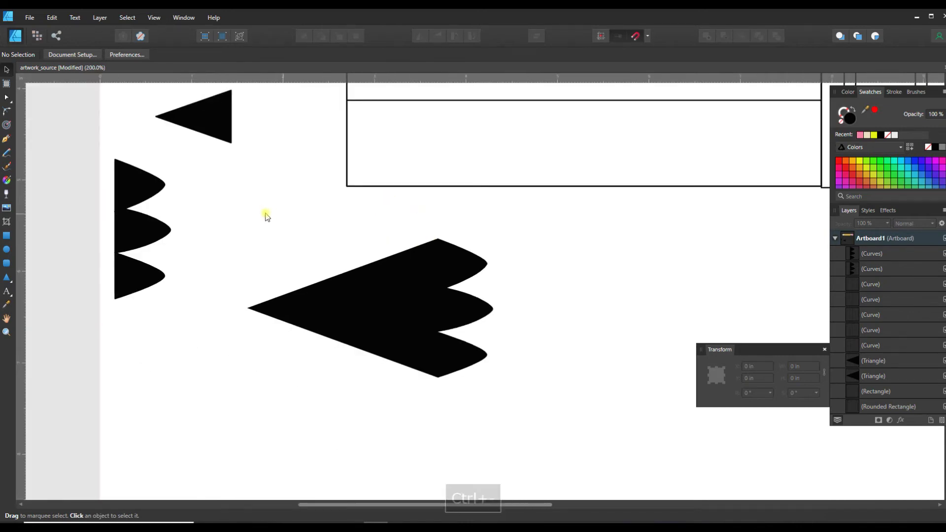
pyautogui.moveTo(236, 216); pyautogui.dragTo(561, 377)
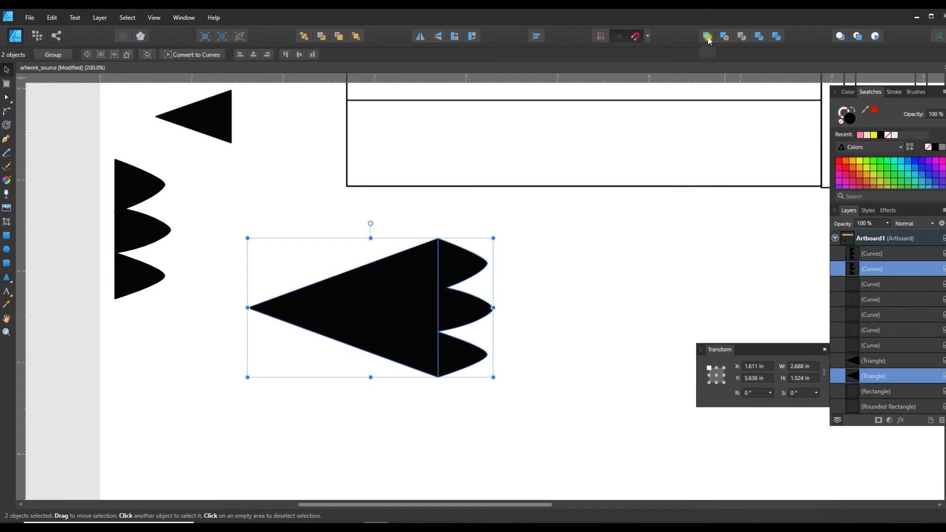
# Step: Combine the triangle and lobed shape with Add into one black pencil-tip silhouette
pyautogui.click(706, 36)
pyautogui.click(670, 338)
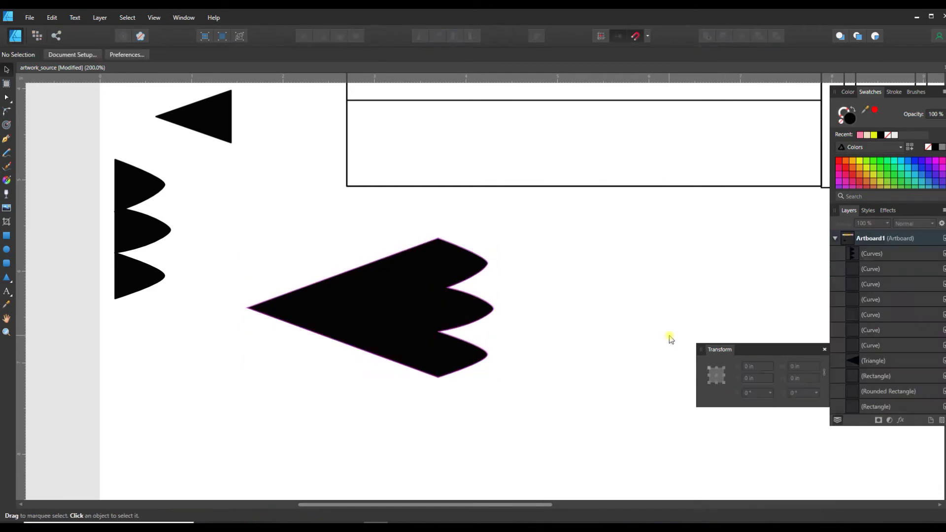
pyautogui.scroll(3, 668, 334)
pyautogui.hotkey('ctrl', '-')
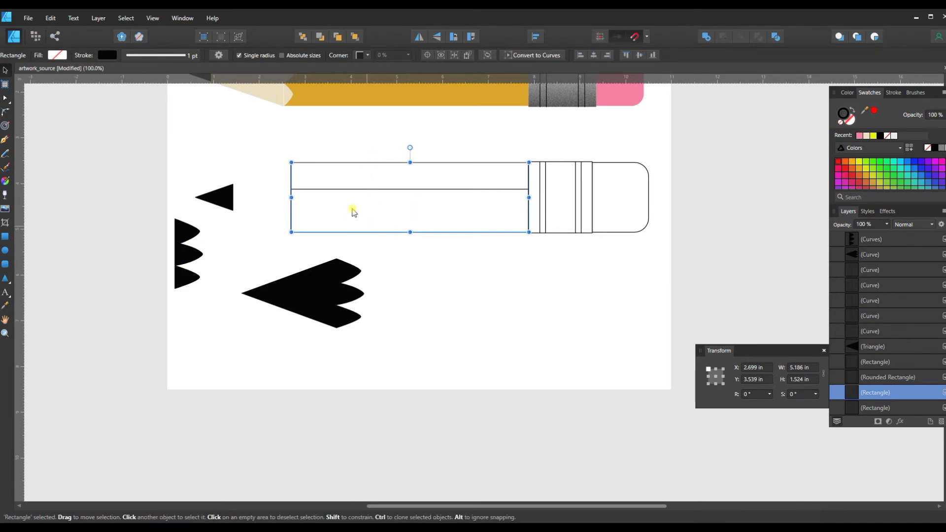
# Step: Duplicate the pencil body rectangle below and delete the original
pyautogui.moveTo(392, 230); pyautogui.dragTo(502, 317)
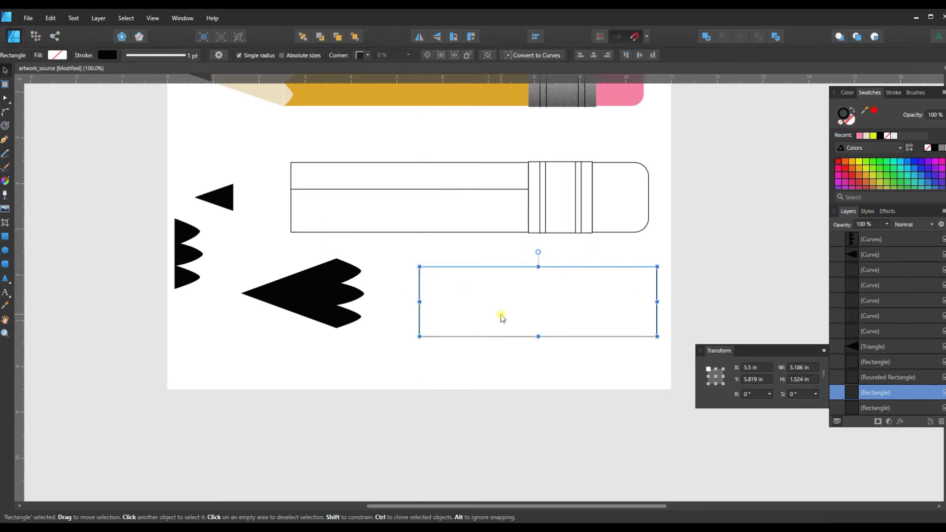
pyautogui.click(385, 232)
pyautogui.press('Delete')
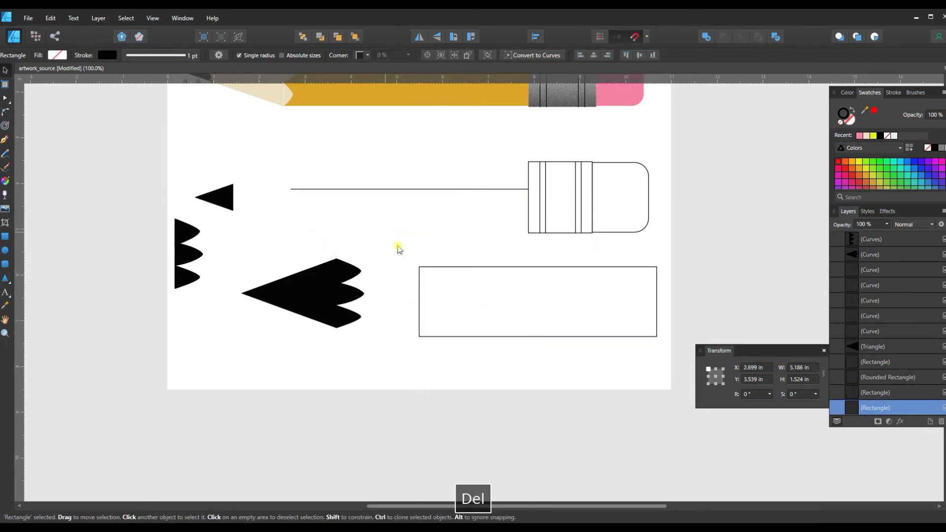
# Step: Give the copied rectangle no stroke and a black fill, with the lobed shape over its left end
pyautogui.click(453, 271)
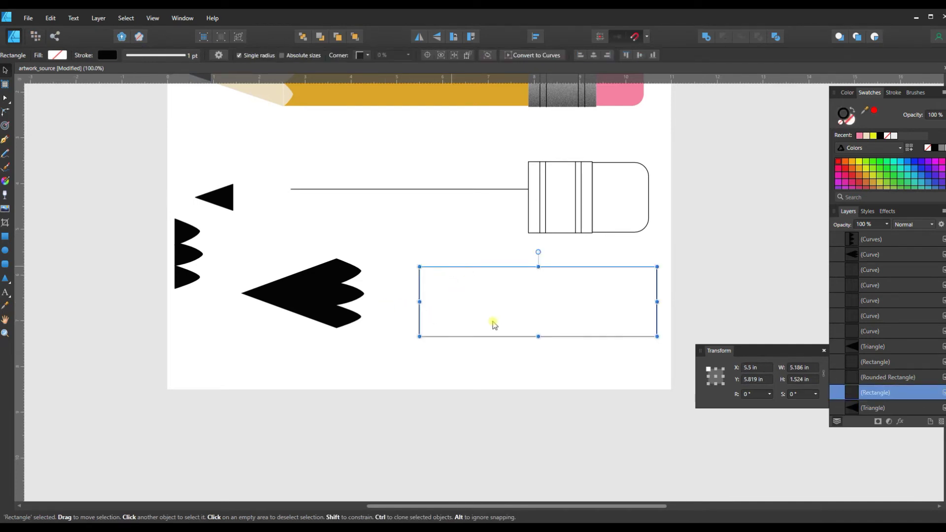
pyautogui.click(840, 123)
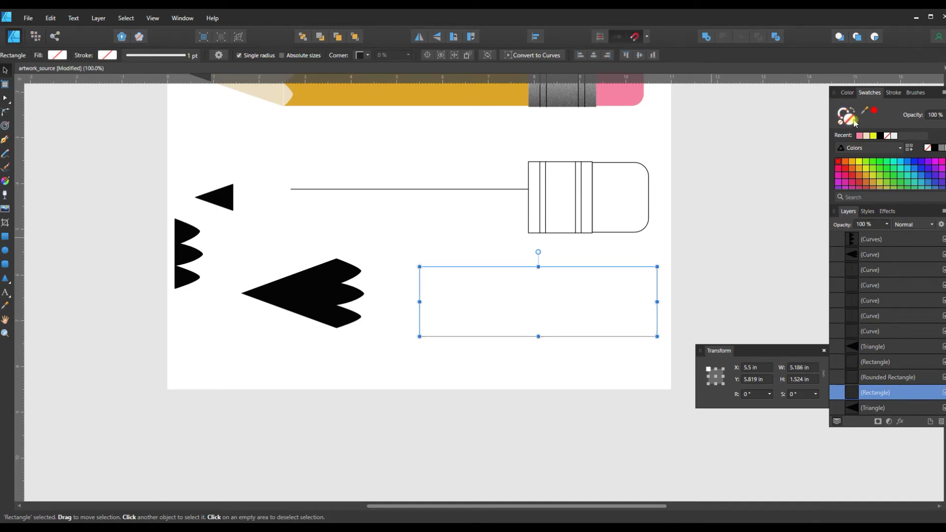
pyautogui.click(880, 136)
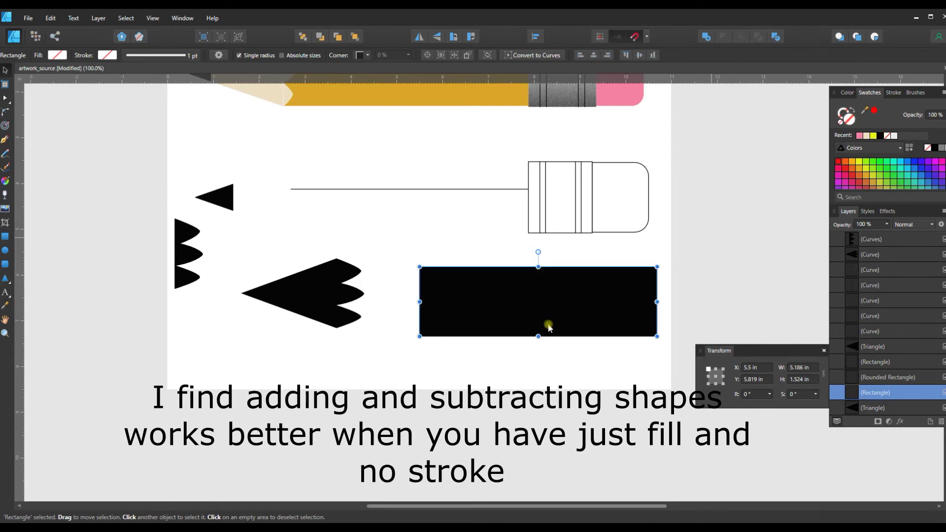
pyautogui.moveTo(188, 255); pyautogui.dragTo(431, 305)
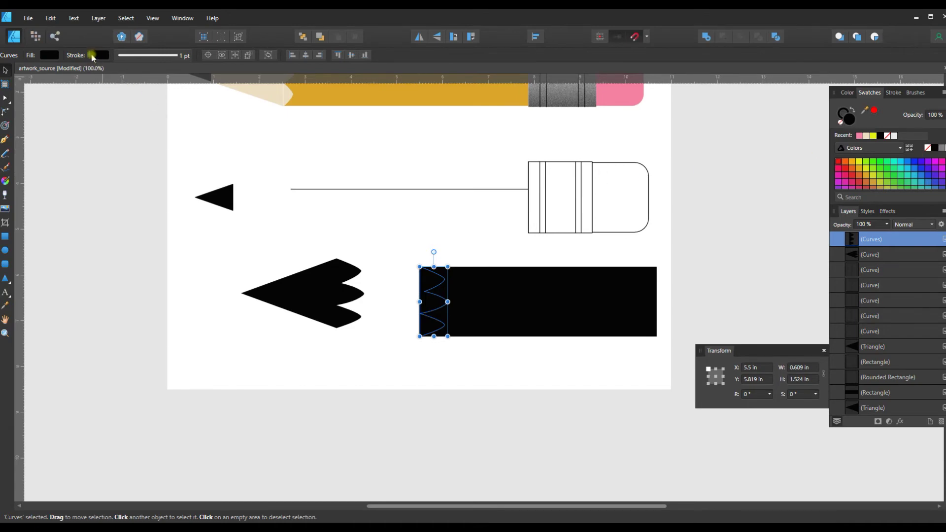
# Step: Fill the lobed shape white and remove its outline
pyautogui.click(47, 55)
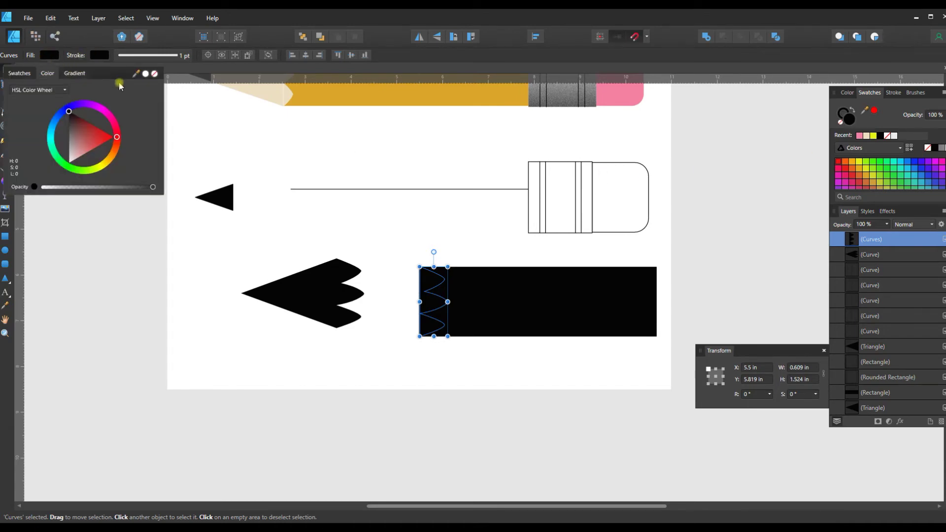
pyautogui.click(146, 74)
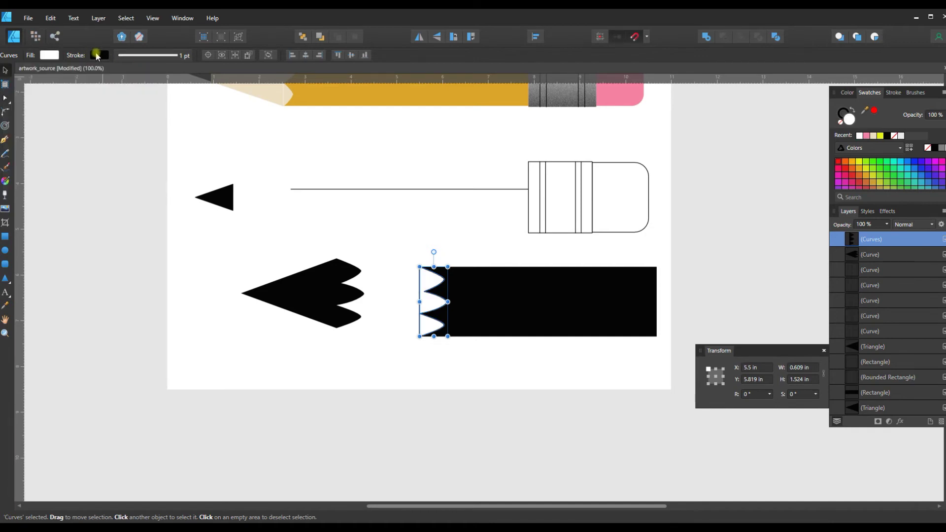
pyautogui.click(98, 54)
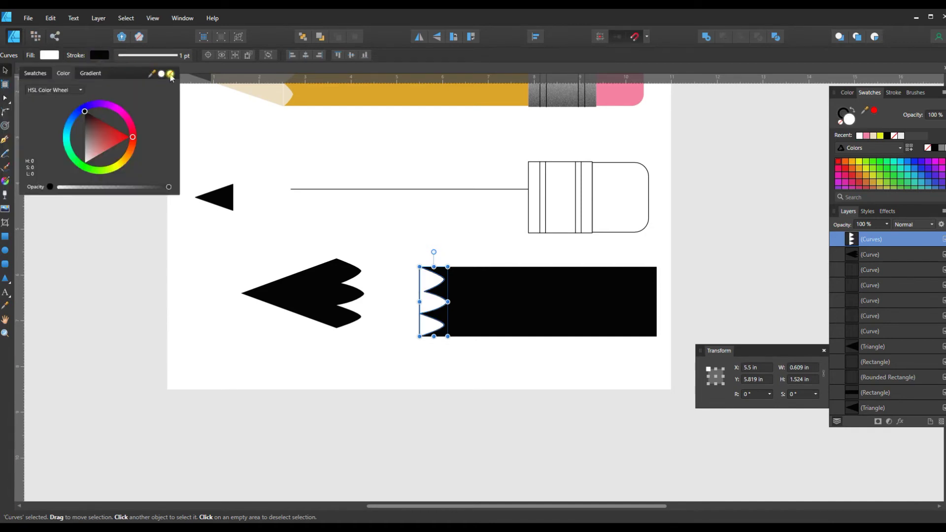
pyautogui.click(408, 359)
pyautogui.click(444, 359)
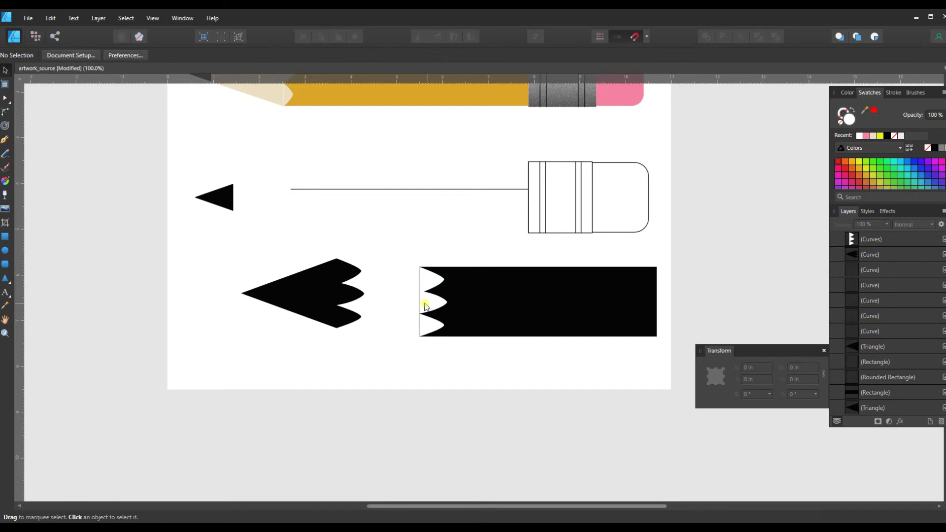
# Step: Align the white zigzag flush with the black rectangle's left edge and select both
pyautogui.moveTo(425, 306); pyautogui.dragTo(411, 306)
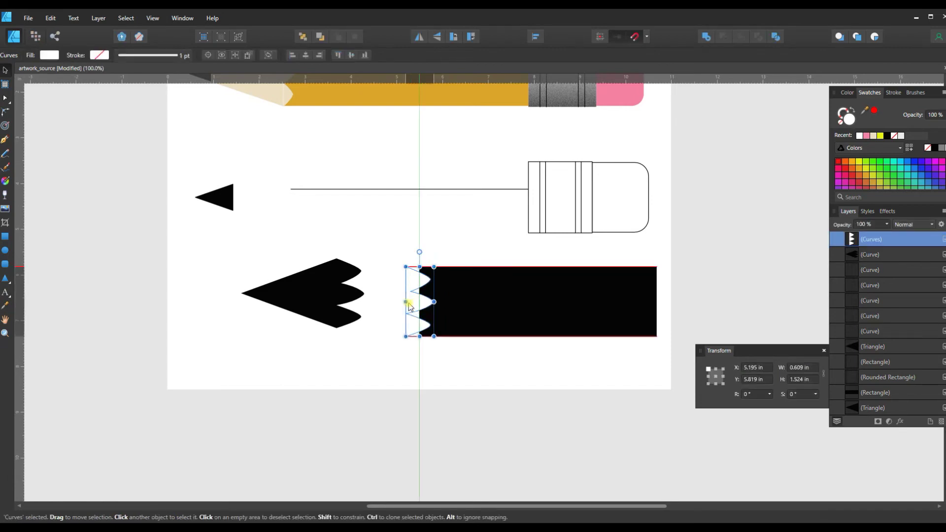
pyautogui.click(369, 358)
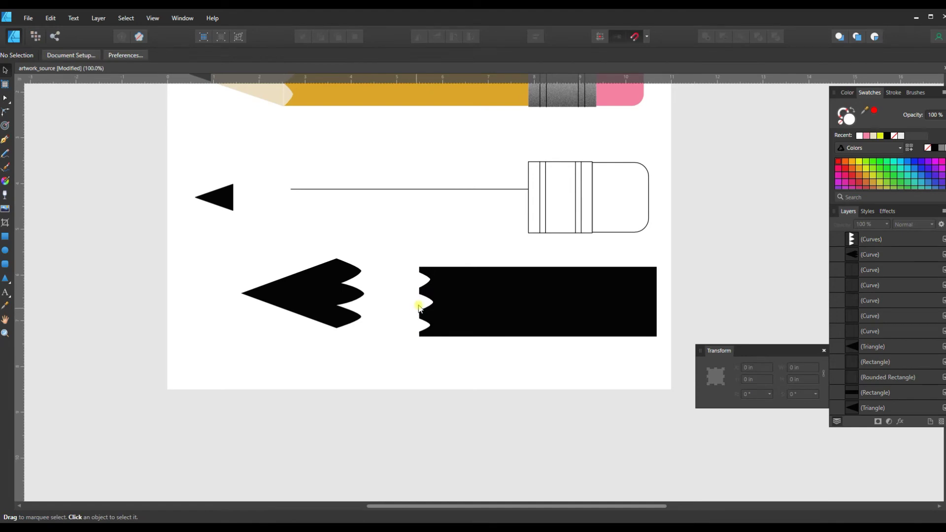
pyautogui.moveTo(426, 306); pyautogui.dragTo(441, 307)
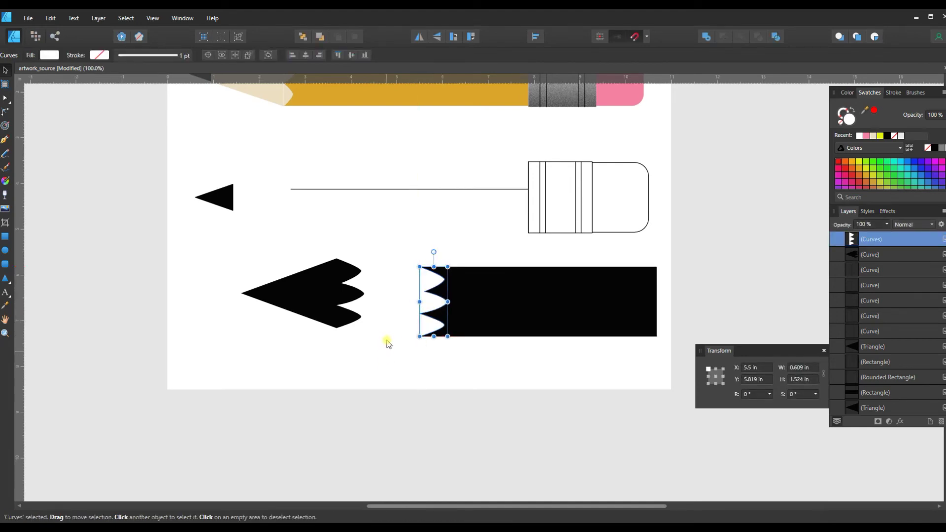
pyautogui.click(388, 341)
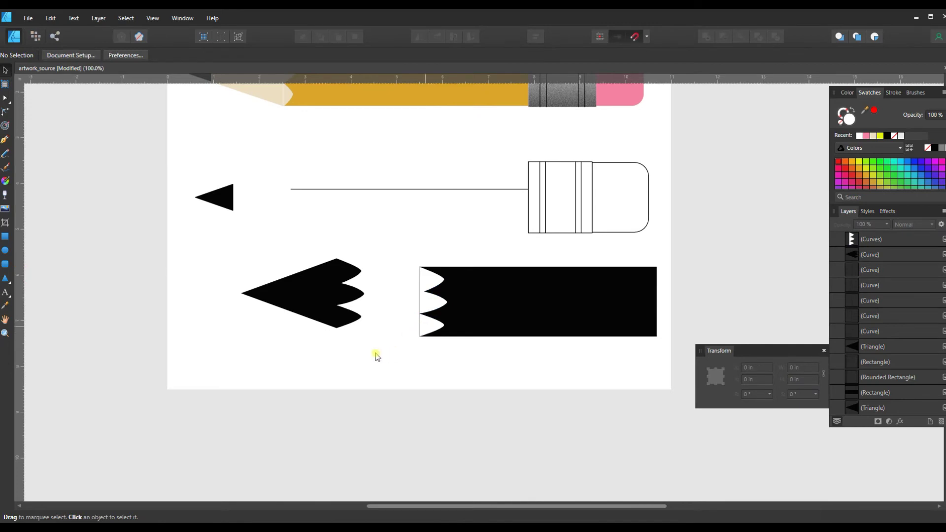
pyautogui.hotkey('ctrl', 'z')
pyautogui.click(440, 362)
pyautogui.click(428, 335)
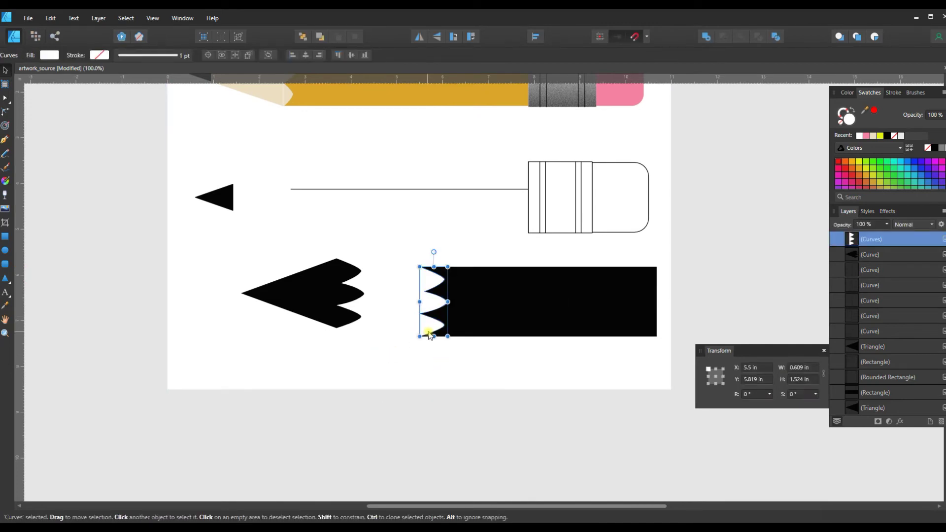
pyautogui.click(436, 358)
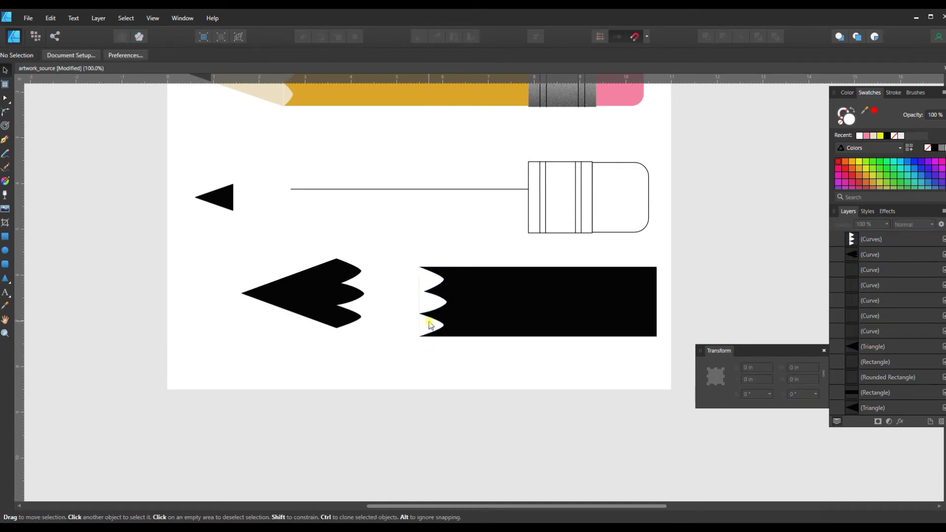
pyautogui.click(433, 377)
pyautogui.press('Left')
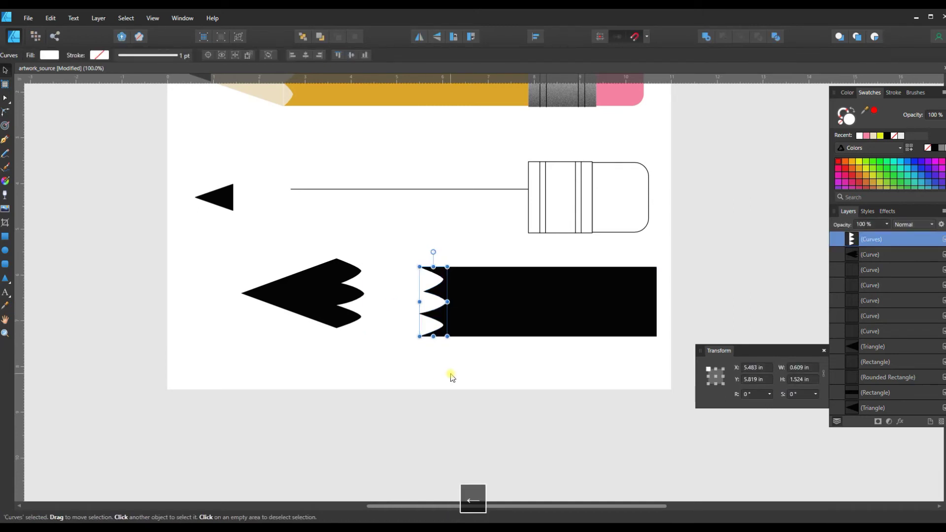
pyautogui.click(450, 376)
pyautogui.moveTo(383, 246); pyautogui.dragTo(663, 362)
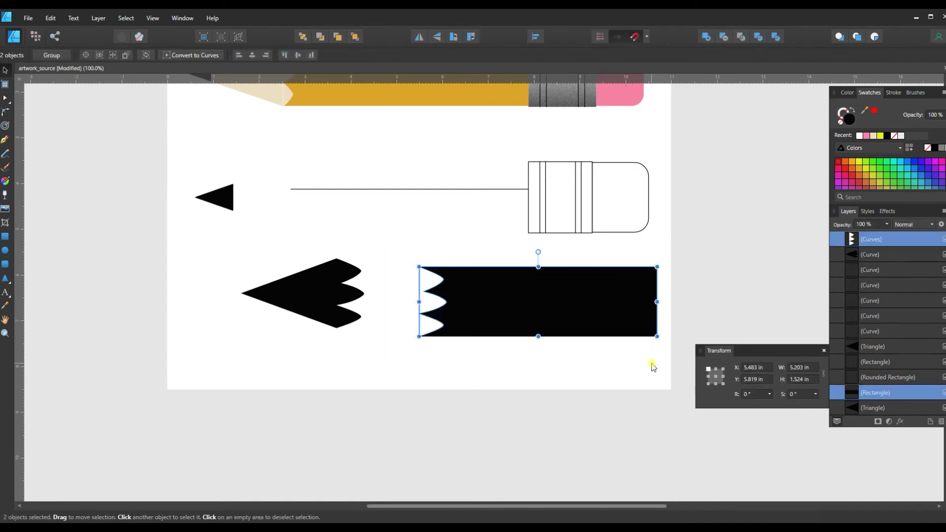
# Step: Subtract the zigzag from the black rectangle to notch its left end
pyautogui.click(721, 37)
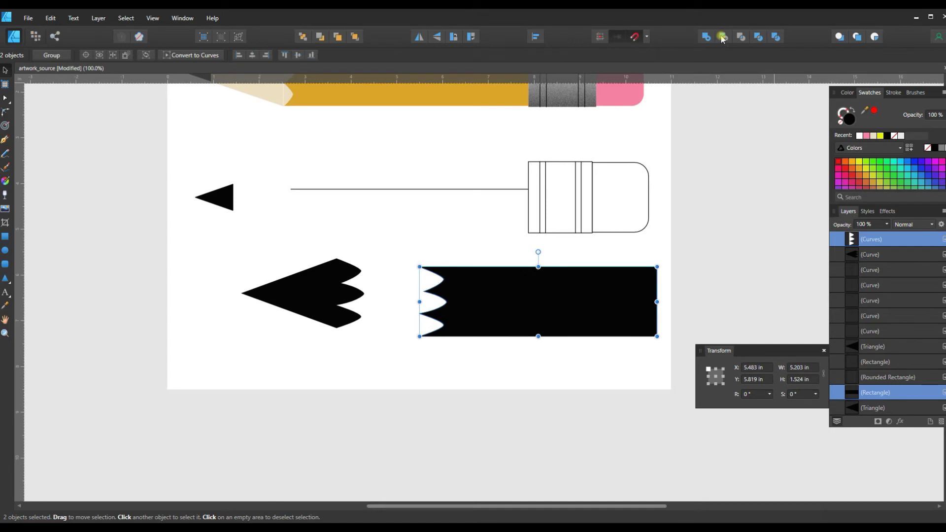
pyautogui.click(572, 371)
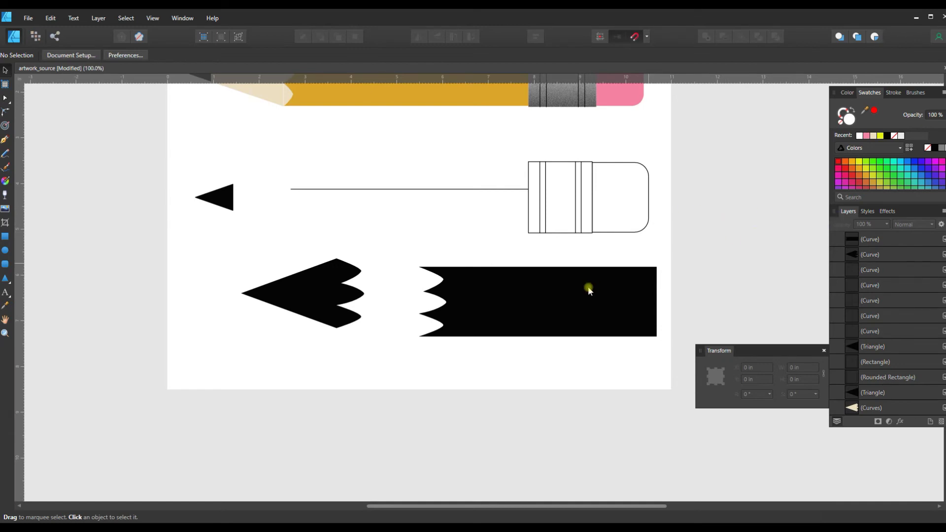
# Step: Colour the notched body orange-yellow and fit it inside the pencil outline against the ferrule
pyautogui.click(557, 294)
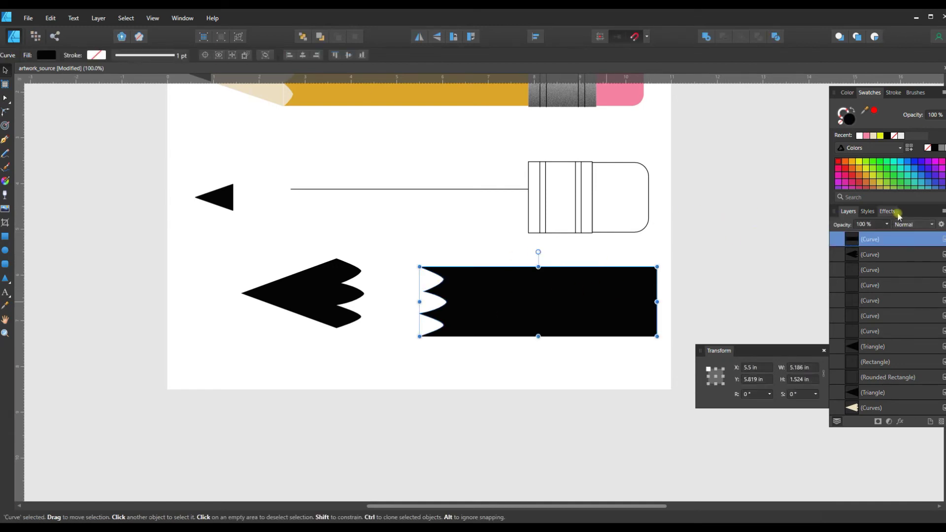
pyautogui.click(866, 176)
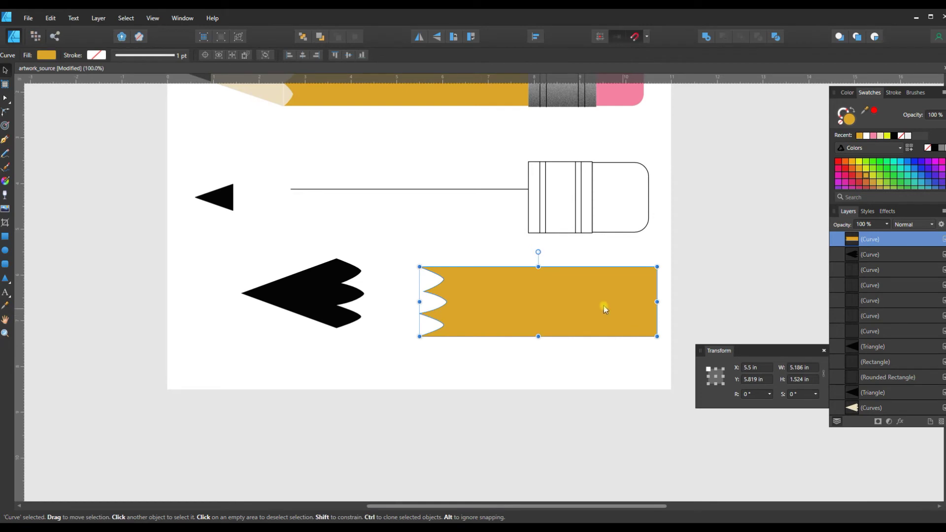
pyautogui.moveTo(605, 308)
pyautogui.mouseDown()
pyautogui.moveTo(471, 227)
pyautogui.moveTo(493, 203)
pyautogui.mouseUp()
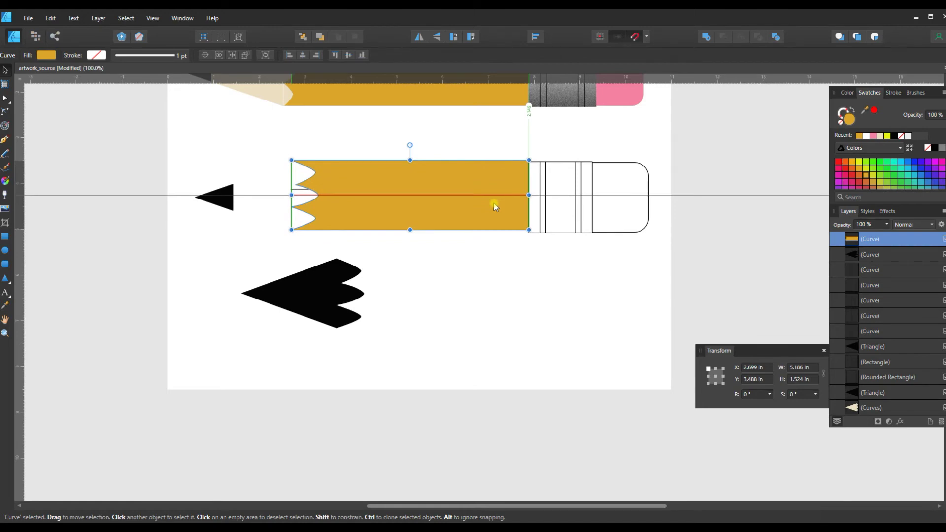
pyautogui.moveTo(493, 203); pyautogui.dragTo(494, 203)
pyautogui.press('Down')
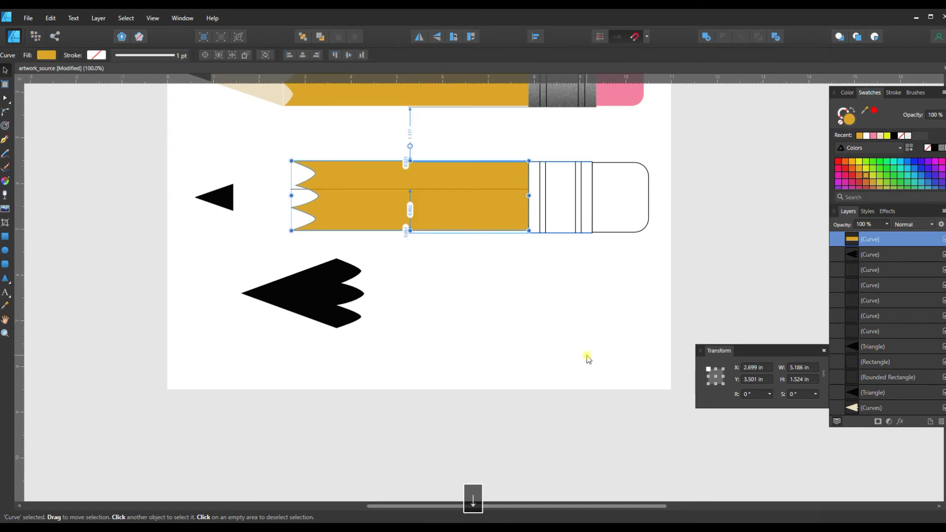
pyautogui.press('Down')
pyautogui.press('Down')
pyautogui.press('Down')
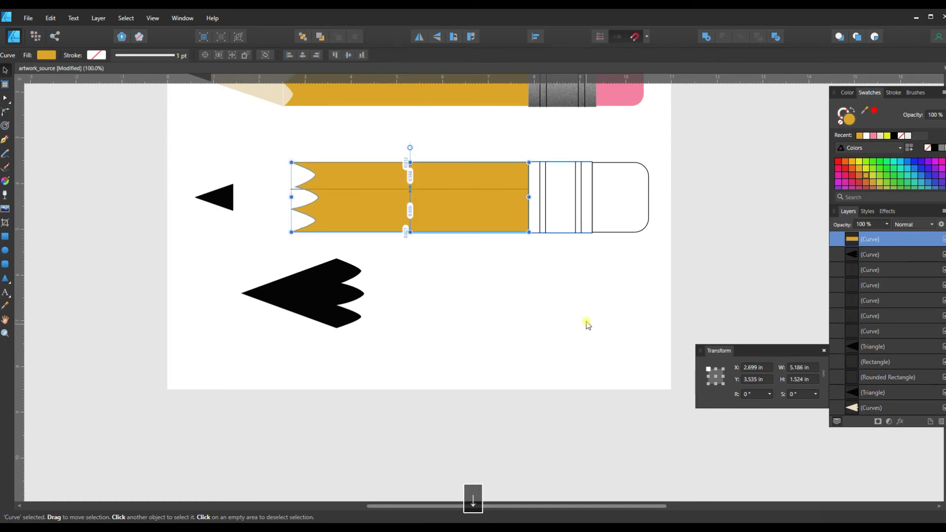
pyautogui.click(587, 324)
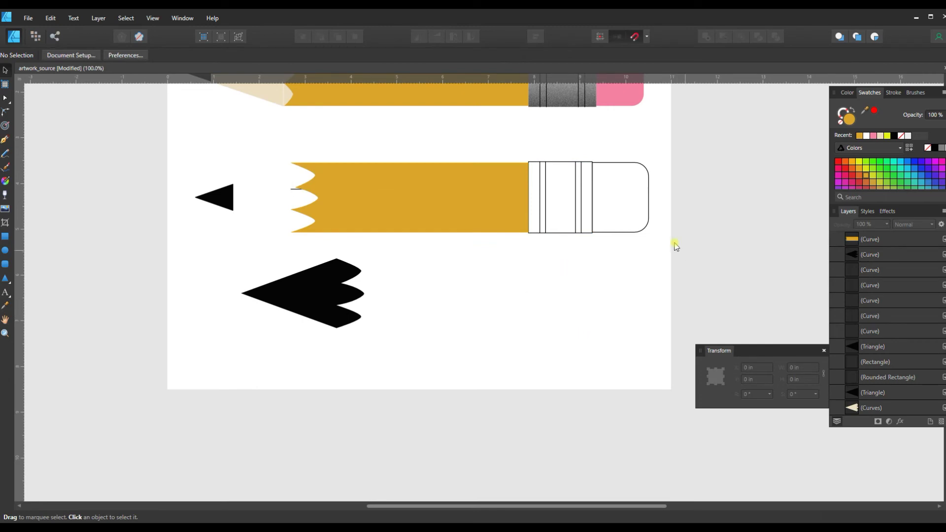
# Step: Name the horizontal body line's layer 'Reflection' and drag it above all other layers
pyautogui.click(292, 190)
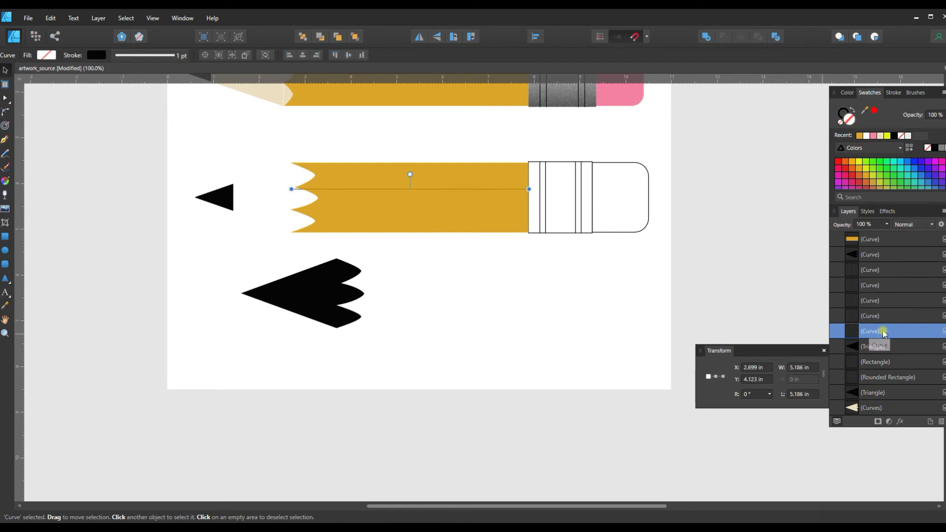
pyautogui.scroll(1, 883, 333)
pyautogui.moveTo(883, 345); pyautogui.dragTo(836, 246)
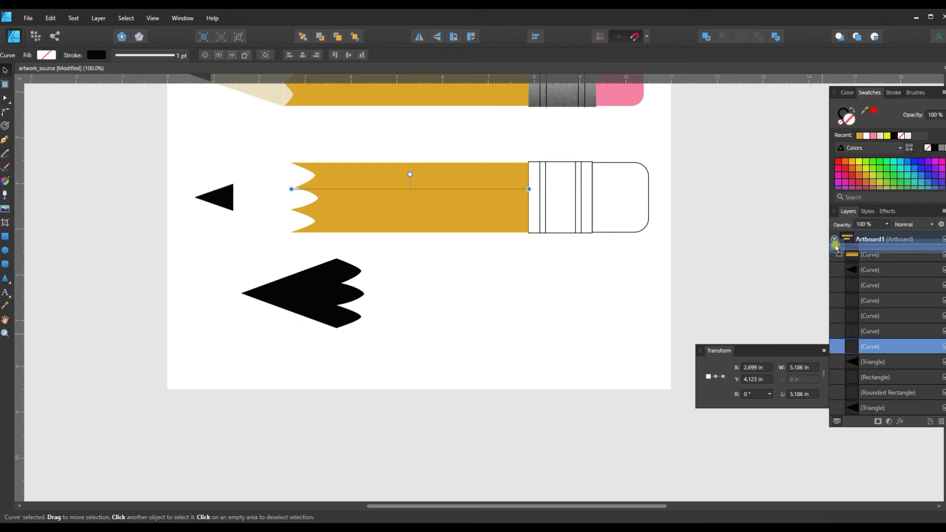
pyautogui.moveTo(836, 246); pyautogui.dragTo(836, 247)
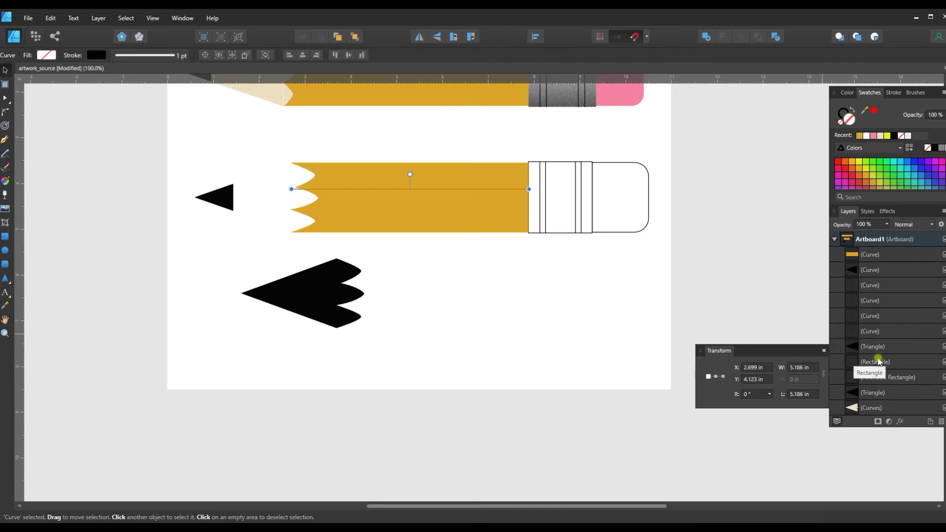
pyautogui.hotkey('ctrl', 'z')
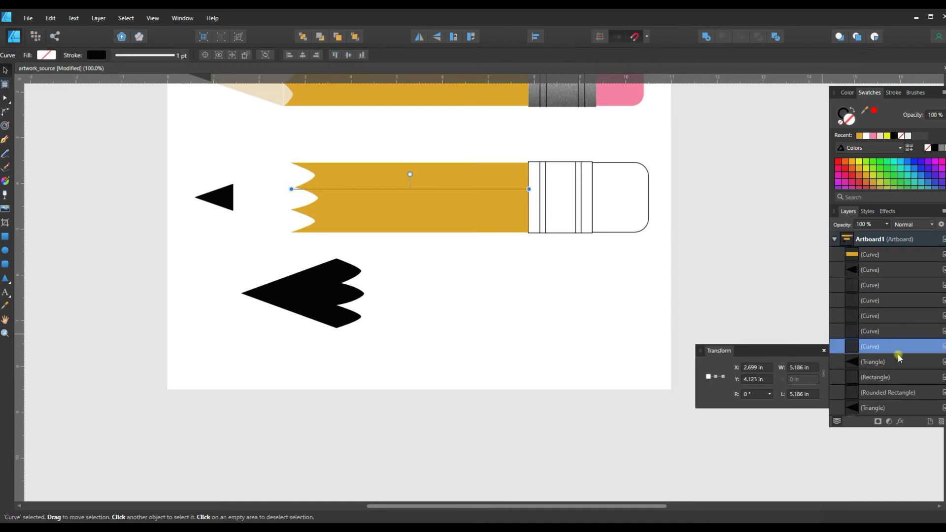
pyautogui.doubleClick(885, 346)
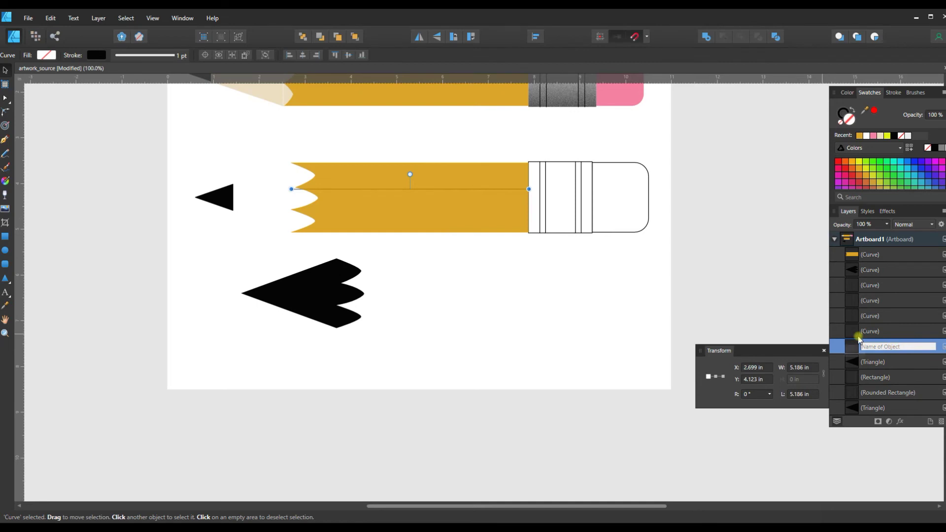
pyautogui.write('Reflection')
pyautogui.press('Return')
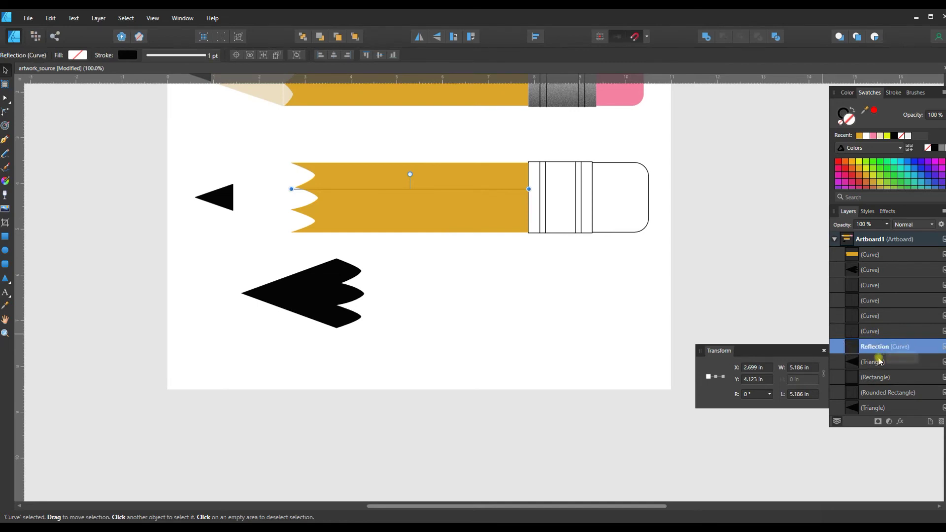
pyautogui.moveTo(884, 347); pyautogui.dragTo(829, 252)
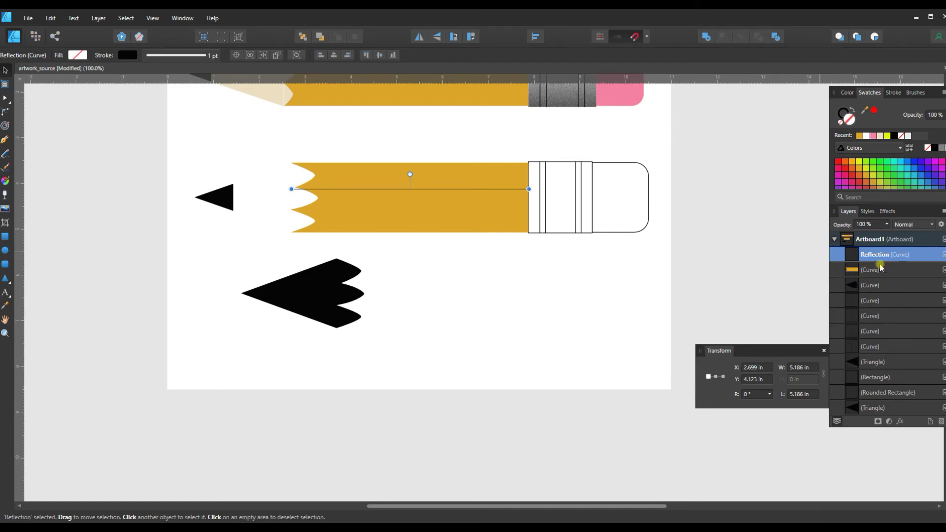
pyautogui.click(611, 311)
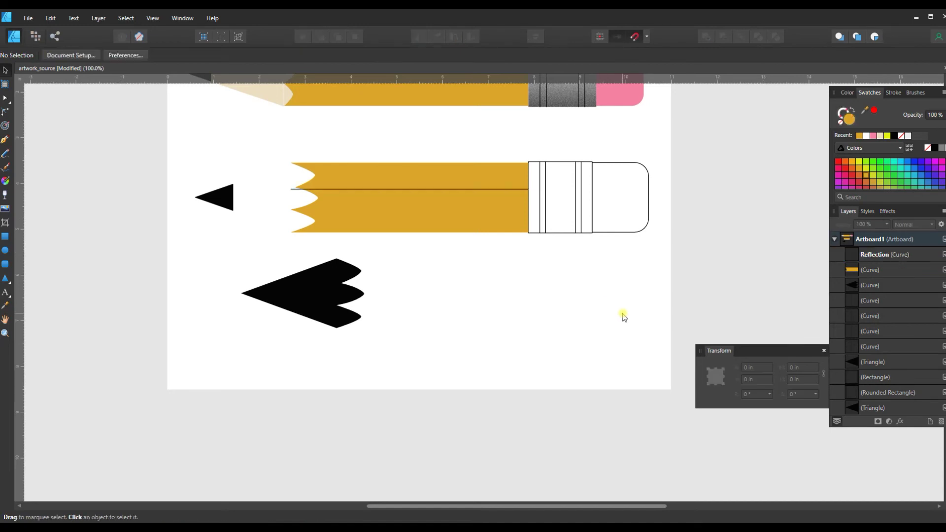
# Step: Fill the outline pencil's eraser pink and remove its outline
pyautogui.click(609, 167)
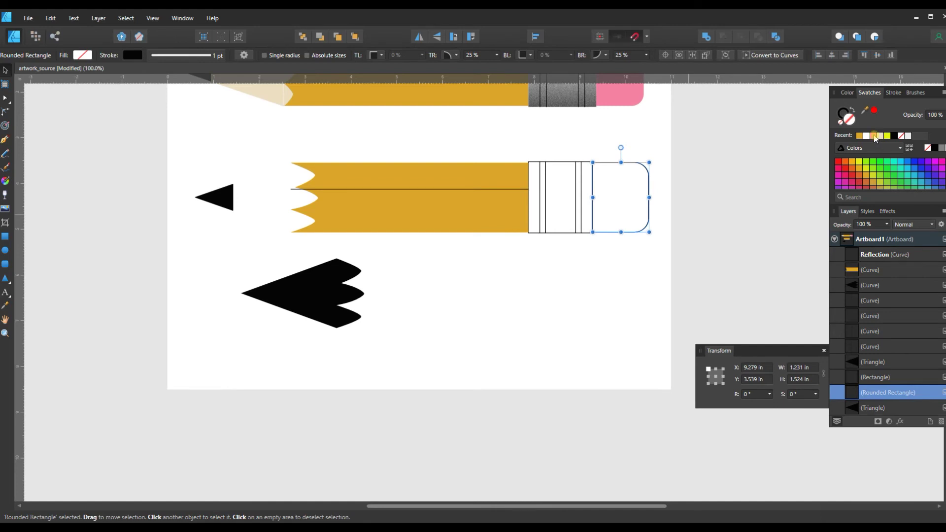
pyautogui.click(873, 136)
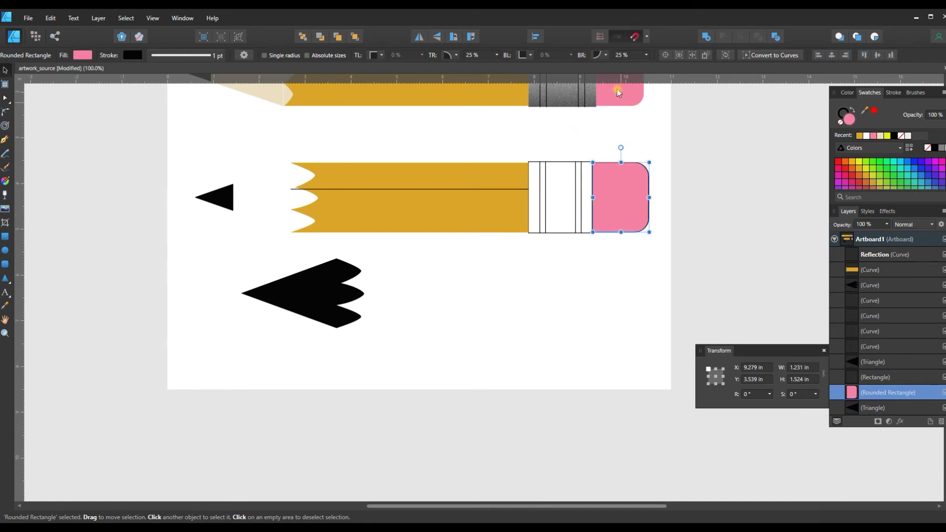
pyautogui.scroll(1, 619, 178)
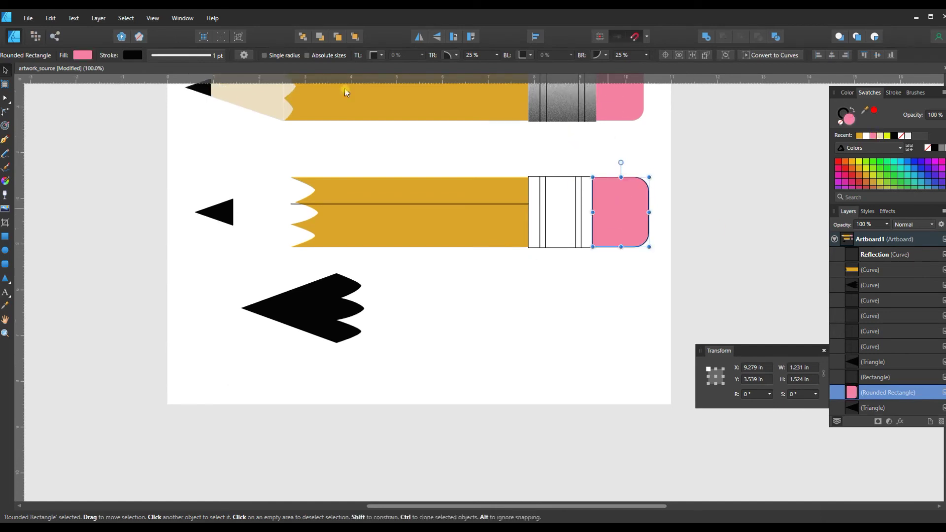
pyautogui.click(81, 55)
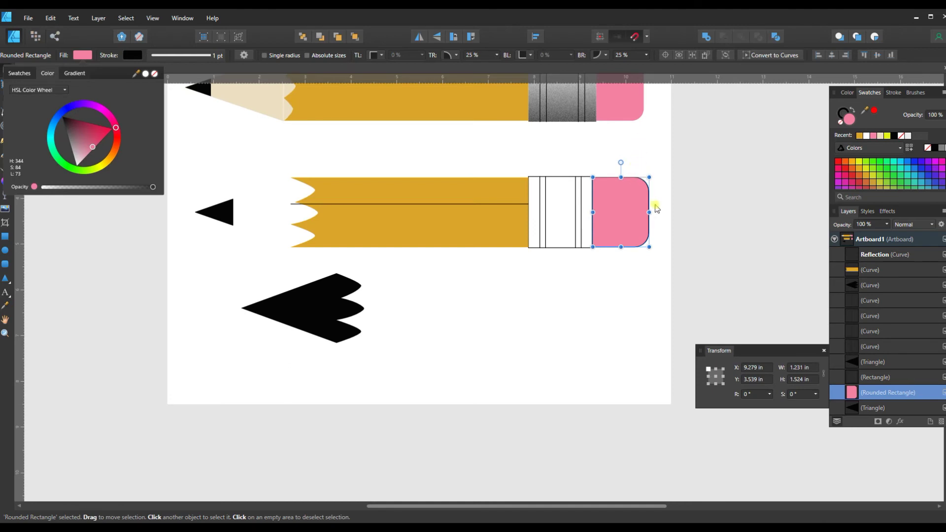
pyautogui.click(133, 56)
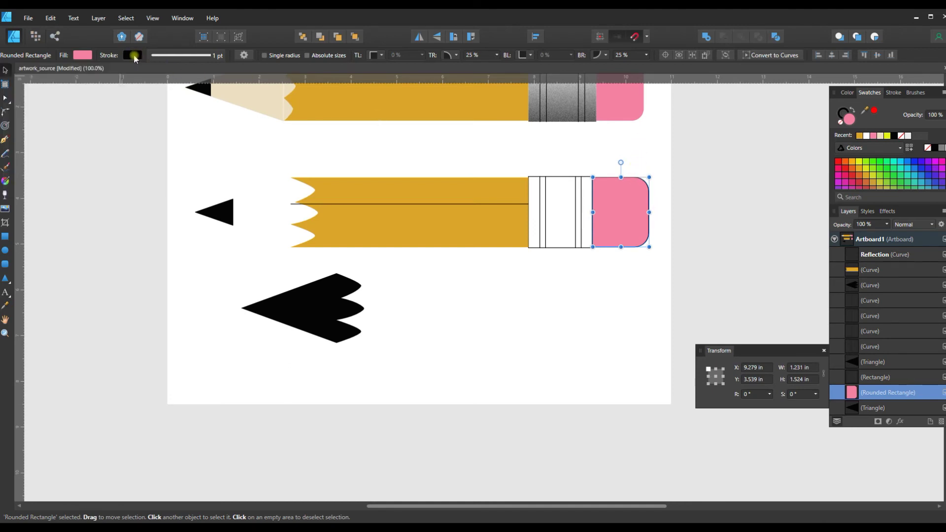
pyautogui.click(133, 56)
pyautogui.click(204, 73)
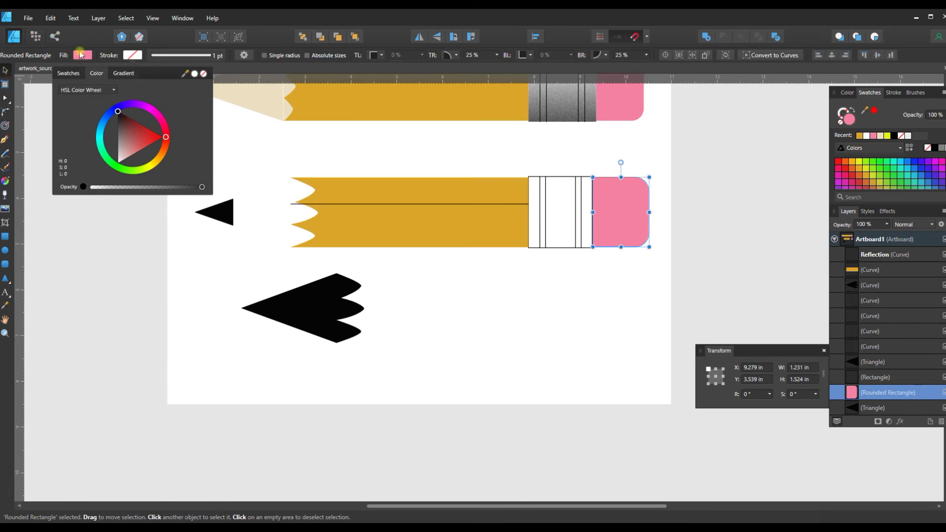
# Step: Switch the Studio panel from colour sliders to Swatches to show recent colours
pyautogui.click(125, 56)
pyautogui.click(847, 93)
pyautogui.click(847, 93)
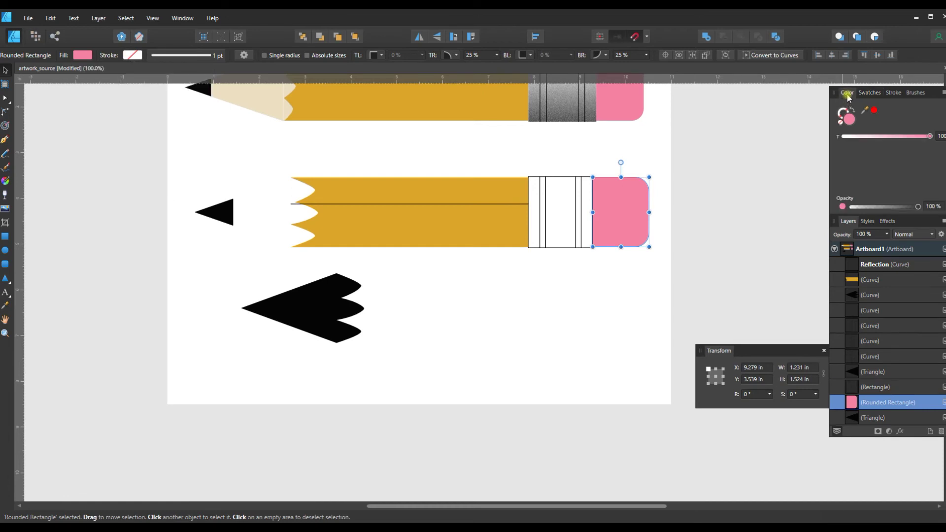
pyautogui.click(848, 120)
pyautogui.click(840, 112)
pyautogui.click(869, 93)
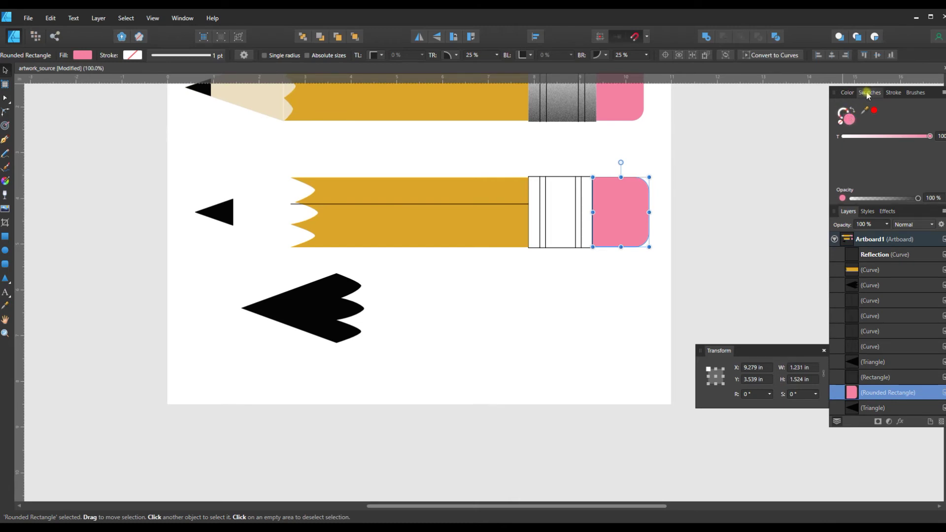
pyautogui.click(781, 219)
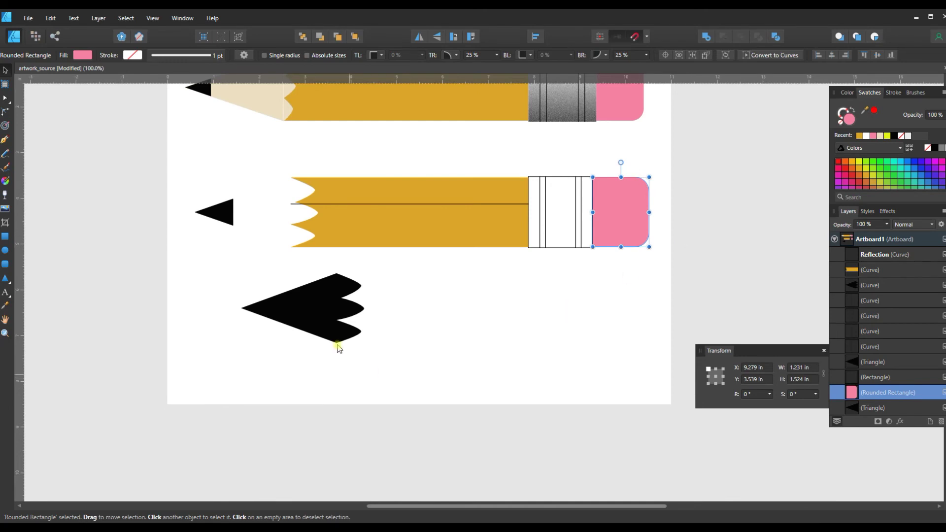
pyautogui.click(305, 293)
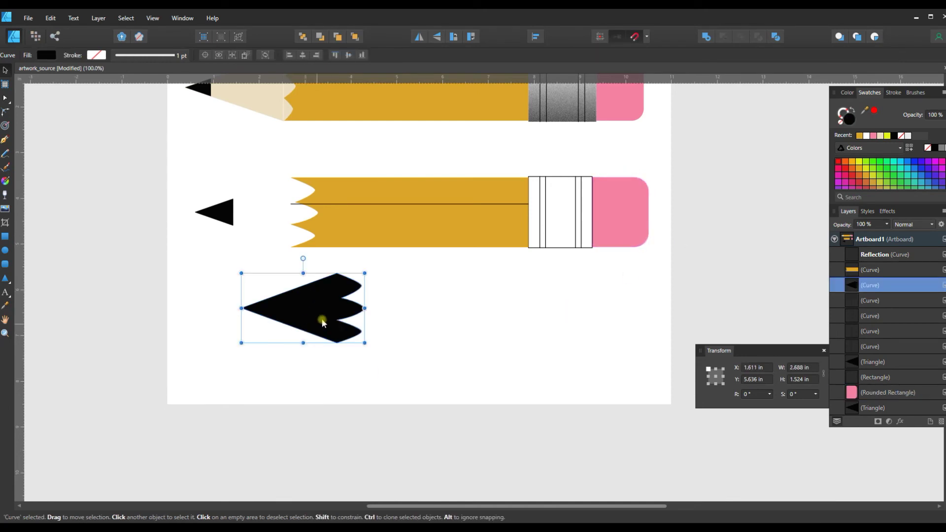
# Step: Place the jagged tip at the outline pencil's left end and fill it beige
pyautogui.moveTo(324, 319); pyautogui.dragTo(276, 219)
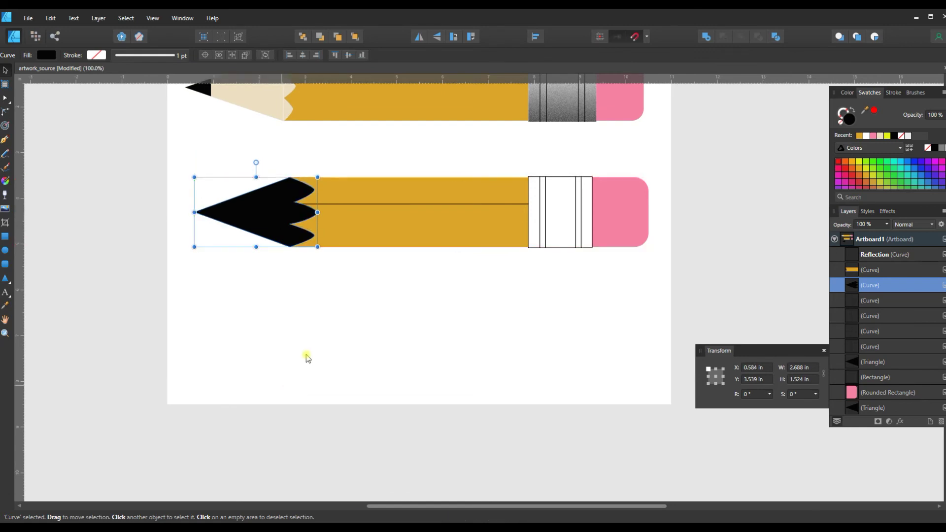
pyautogui.click(277, 269)
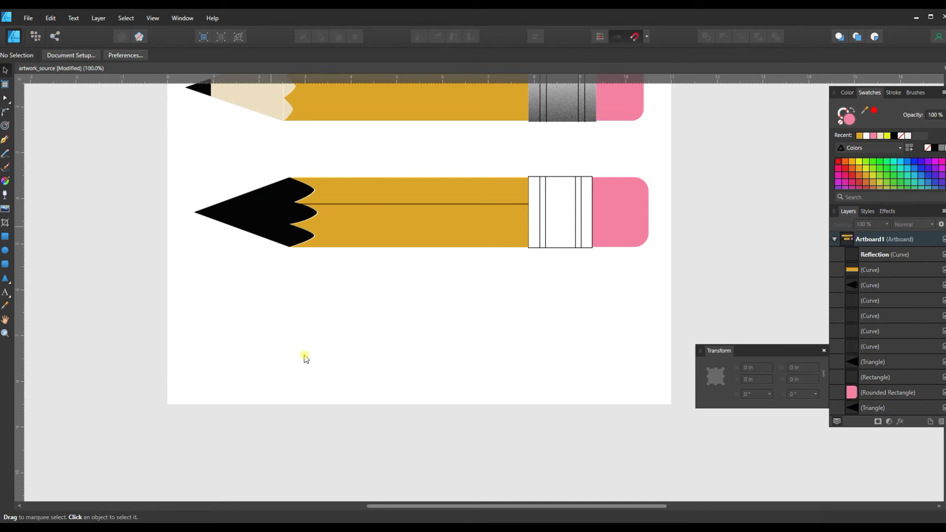
pyautogui.hotkey('ctrl', 'z')
pyautogui.press('Right')
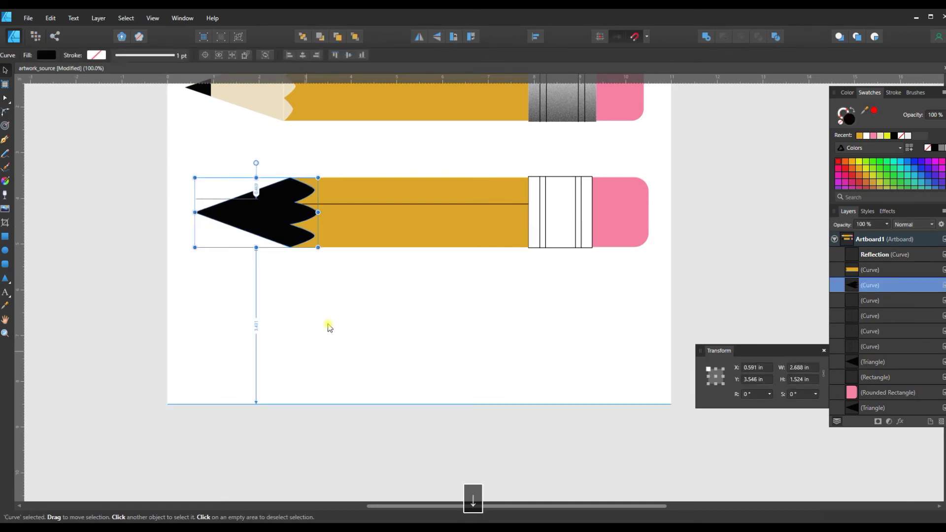
pyautogui.click(327, 325)
pyautogui.hotkey('ctrl', 'z')
pyautogui.press('Right')
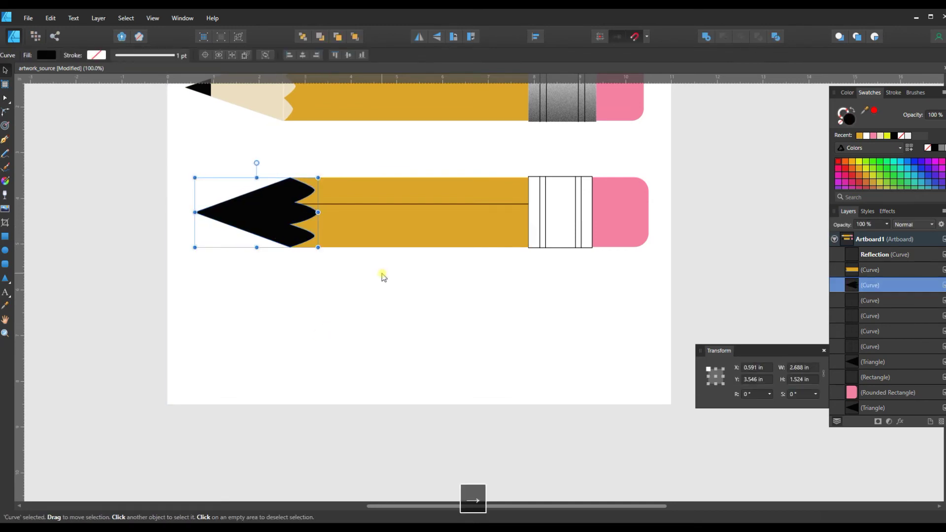
pyautogui.click(383, 276)
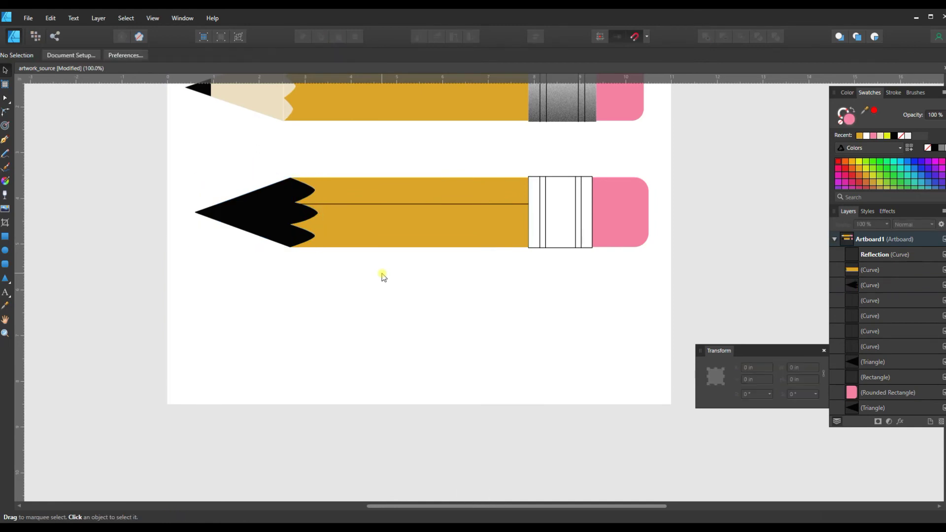
pyautogui.click(270, 224)
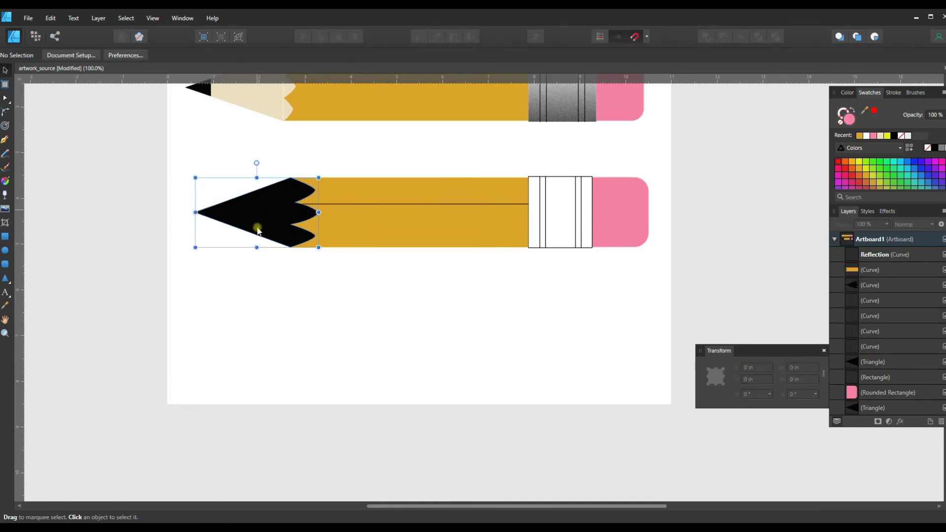
pyautogui.click(880, 136)
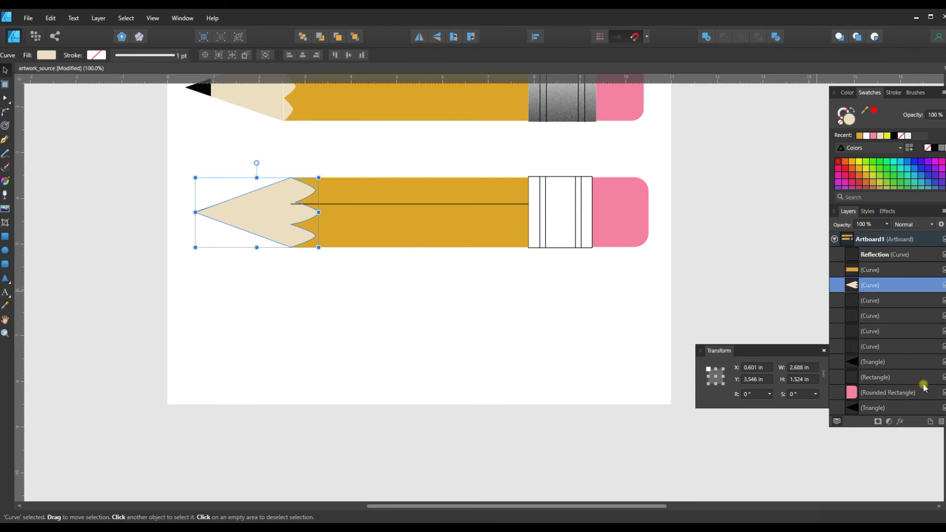
# Step: Rename the small triangle layer 'Lead' and stack it above the beige tip
pyautogui.doubleClick(874, 363)
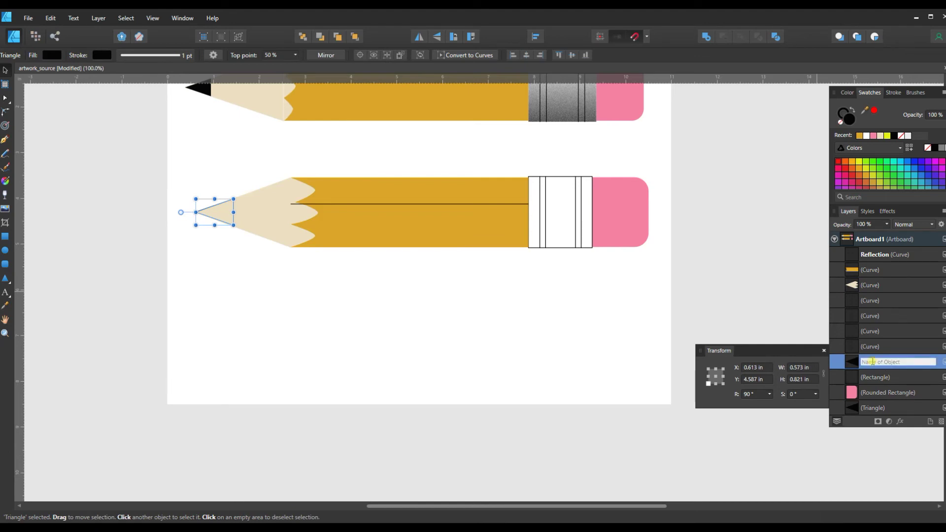
pyautogui.press('Escape')
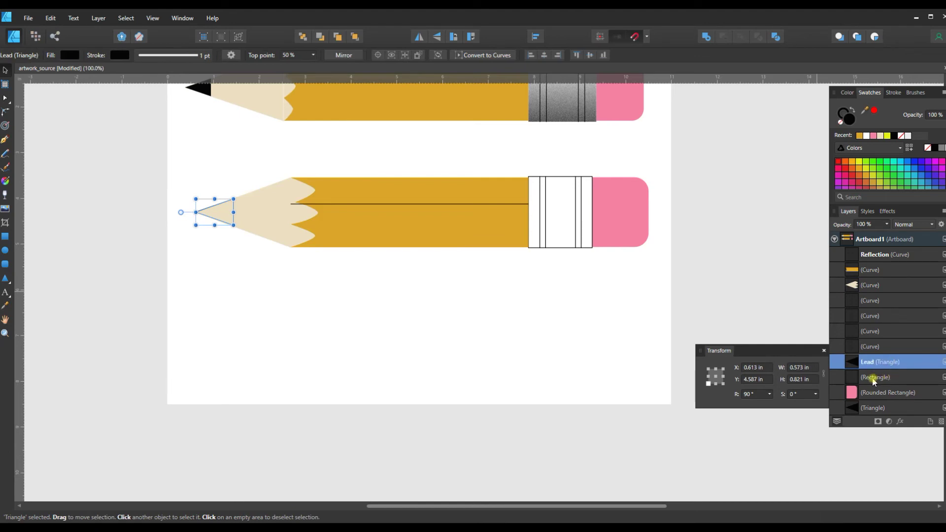
pyautogui.moveTo(853, 285); pyautogui.dragTo(847, 281)
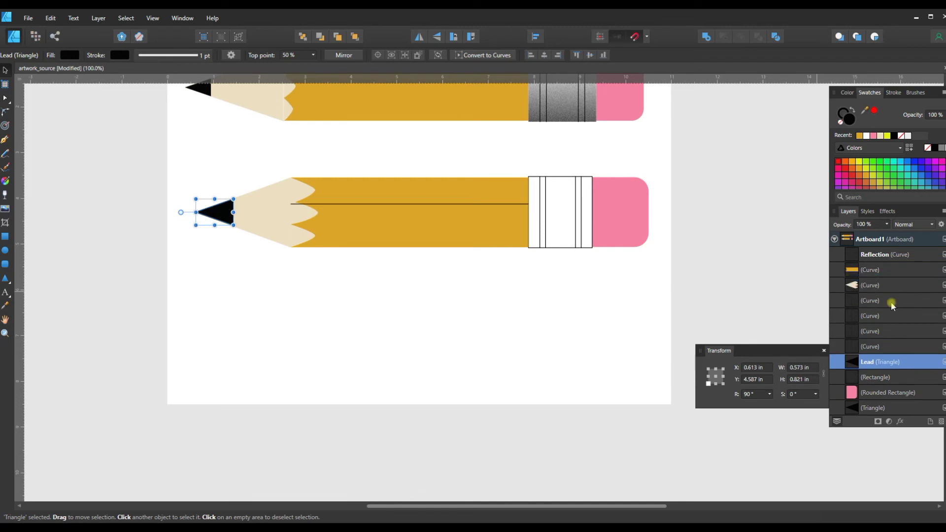
pyautogui.click(592, 333)
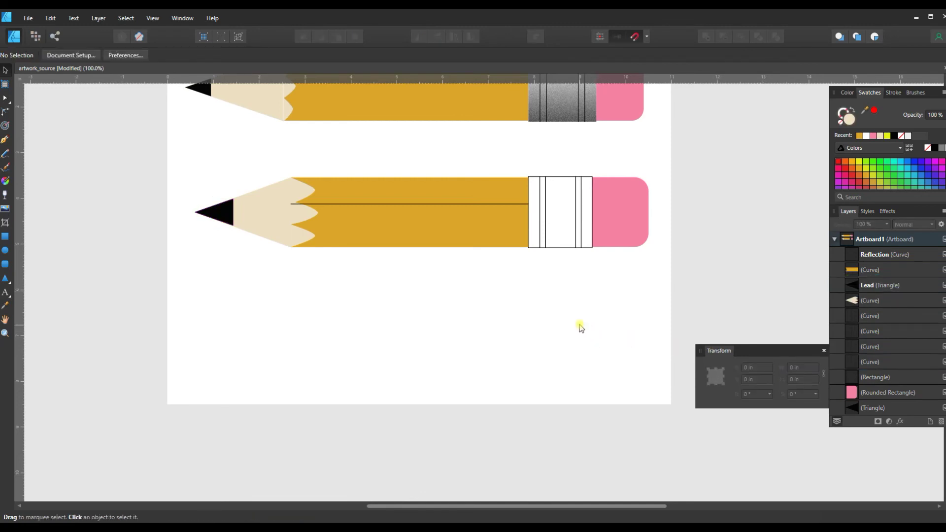
pyautogui.scroll(1, 585, 324)
pyautogui.scroll(2, 569, 205)
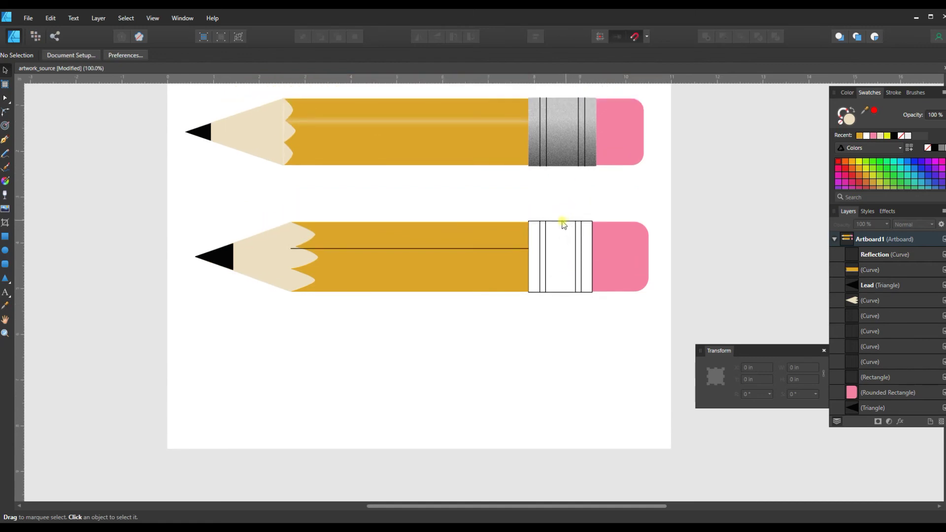
# Step: Set the second pencil's ferrule rectangle stroke colour to None
pyautogui.click(564, 225)
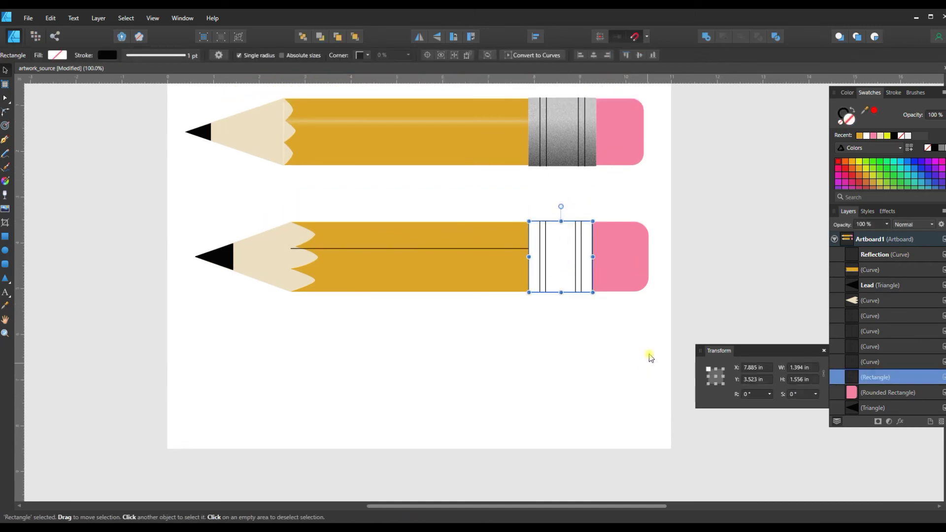
pyautogui.click(107, 55)
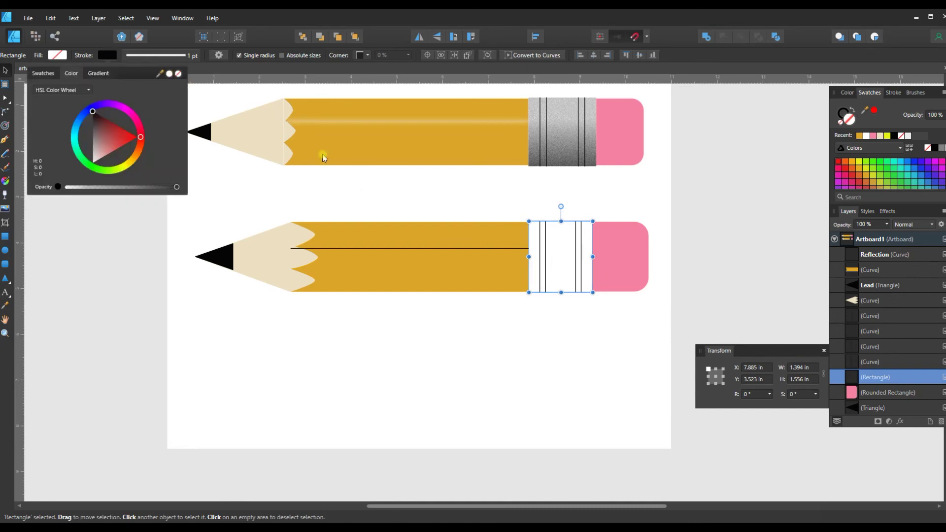
pyautogui.press('/')
pyautogui.click(867, 214)
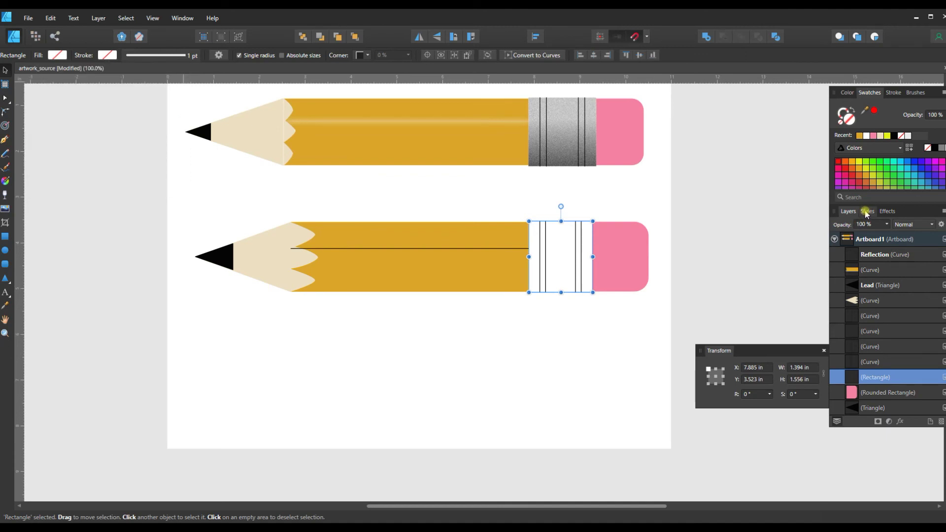
pyautogui.click(867, 213)
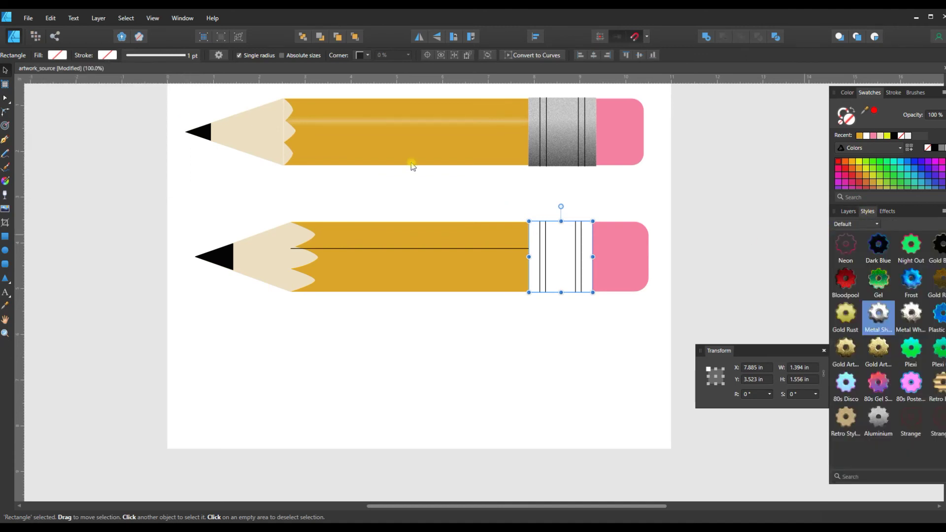
# Step: Apply the Metal Sheen style preset to the selected ferrule for a silver gradient
pyautogui.click(153, 18)
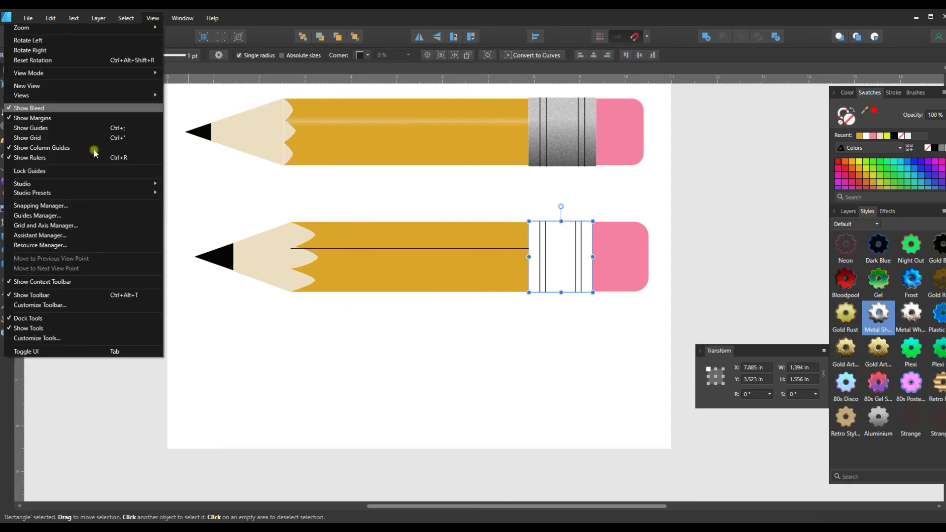
pyautogui.moveTo(76, 189)
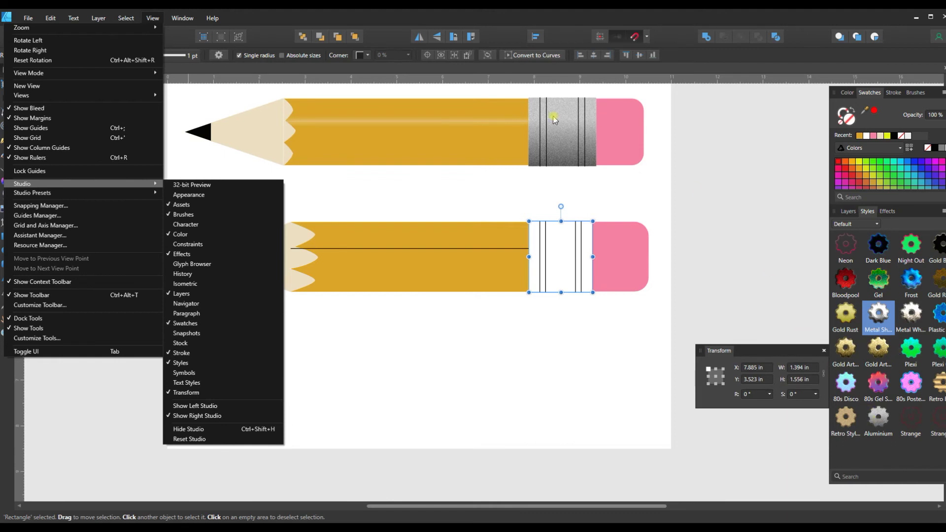
pyautogui.click(875, 325)
pyautogui.click(874, 325)
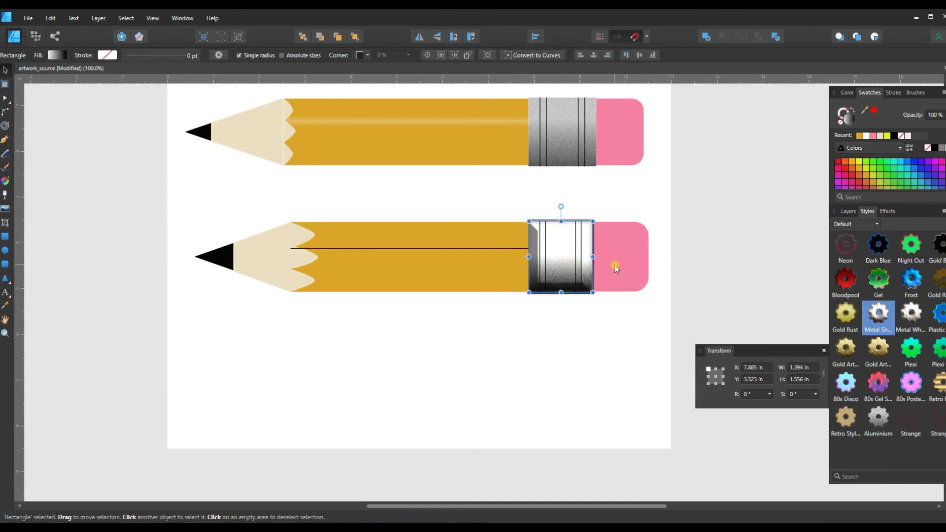
# Step: Turn off the ferrule's Bevel/Emboss, 3D, Outline and Inner Glow effects, keeping Outer Glow on
pyautogui.click(887, 211)
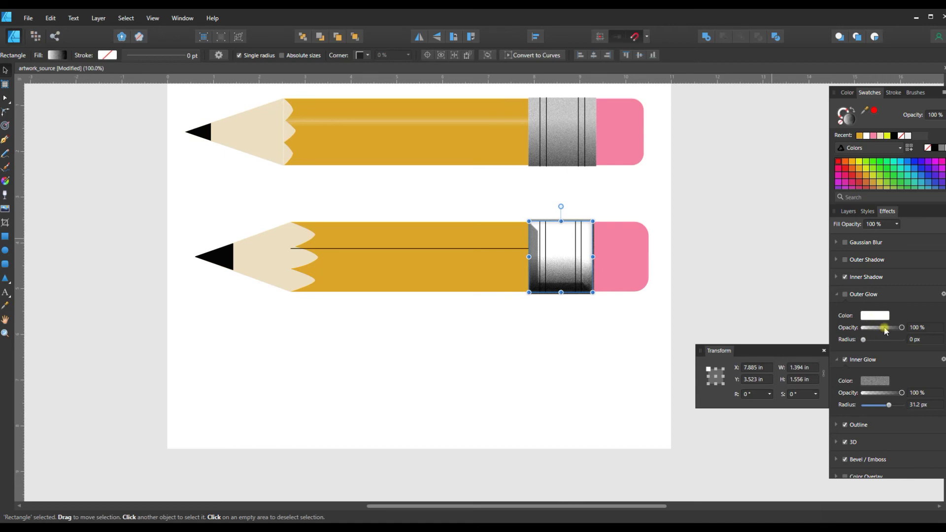
pyautogui.scroll(-1, 894, 328)
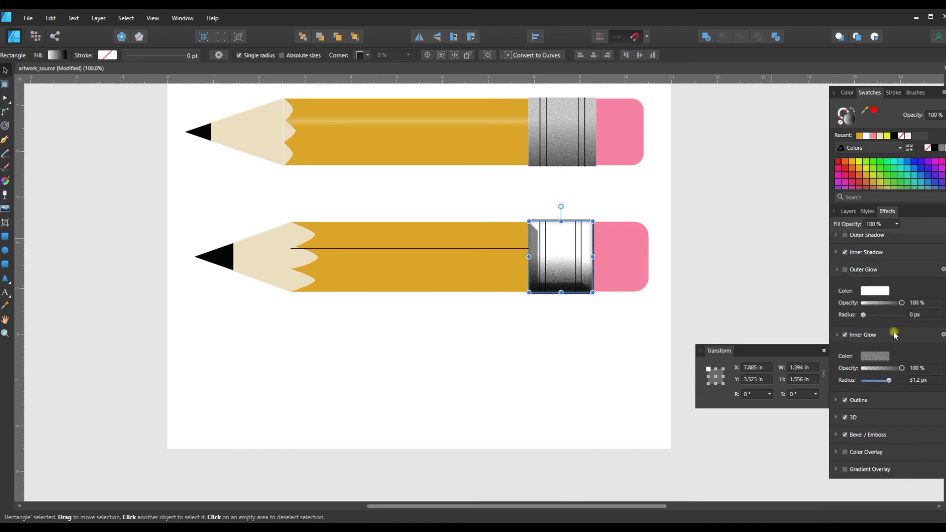
pyautogui.click(845, 435)
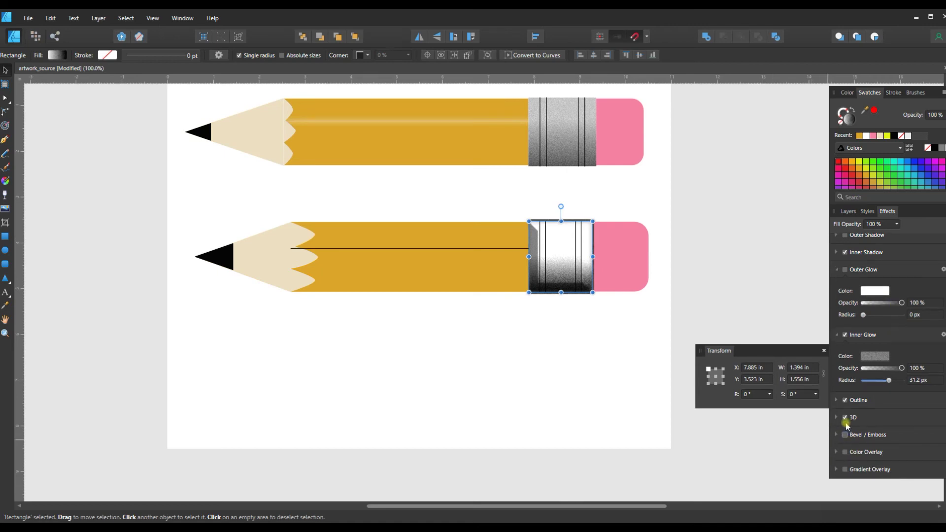
pyautogui.click(845, 418)
pyautogui.click(844, 400)
pyautogui.scroll(1, 853, 345)
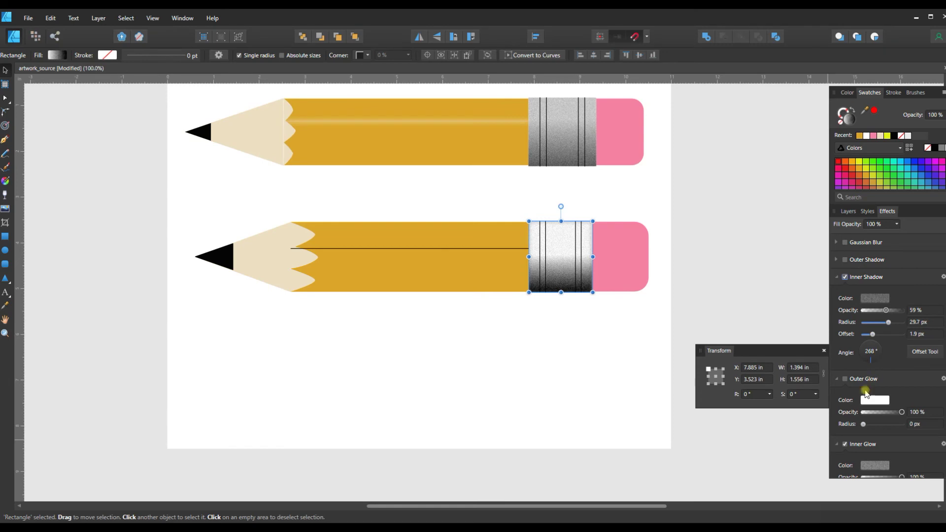
pyautogui.scroll(-3, 869, 392)
pyautogui.click(845, 351)
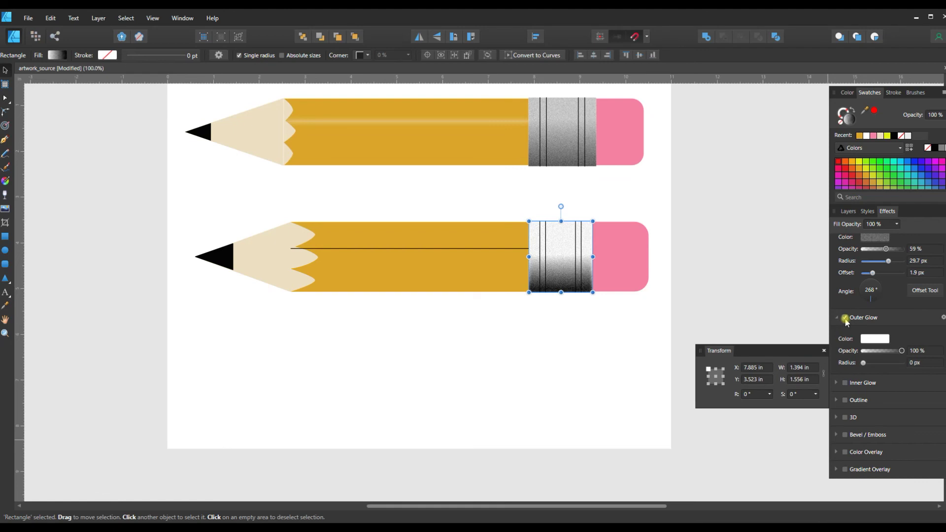
pyautogui.click(846, 318)
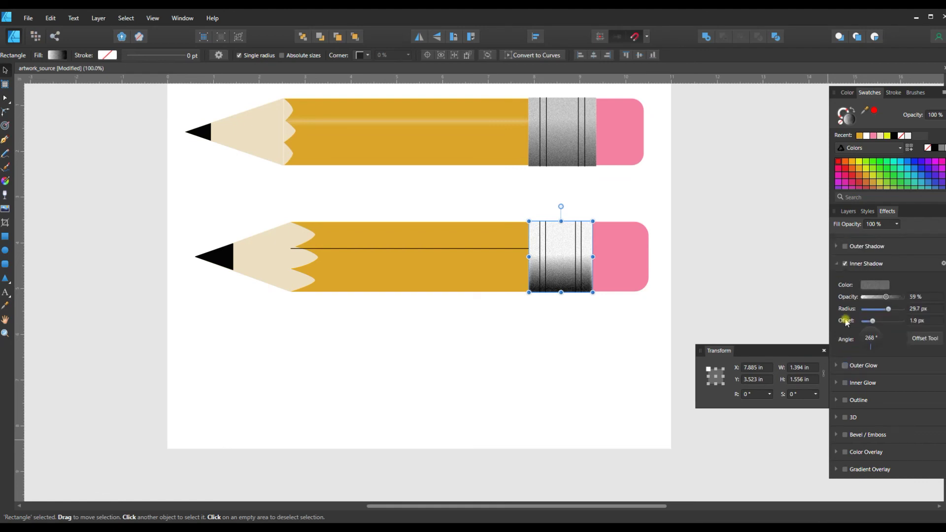
pyautogui.click(844, 365)
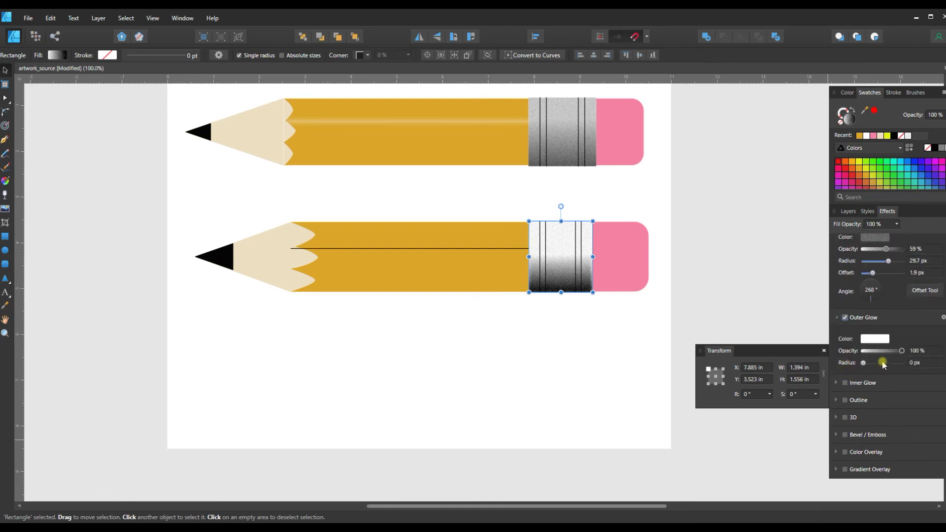
# Step: Adjust the ferrule's Inner Shadow offset and reduce its radius to 0 px
pyautogui.scroll(2, 876, 359)
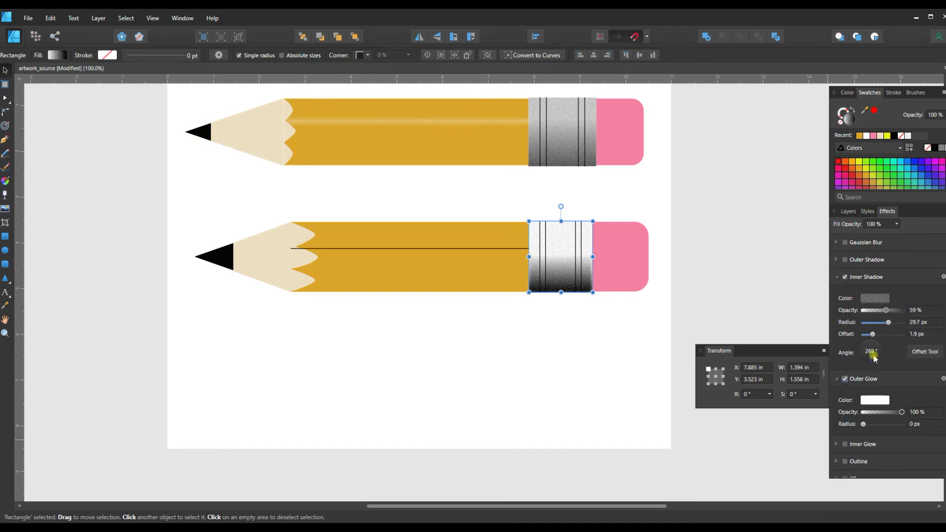
pyautogui.scroll(-2, 881, 367)
pyautogui.scroll(2, 882, 369)
pyautogui.moveTo(873, 335); pyautogui.dragTo(860, 365)
pyautogui.scroll(-2, 876, 338)
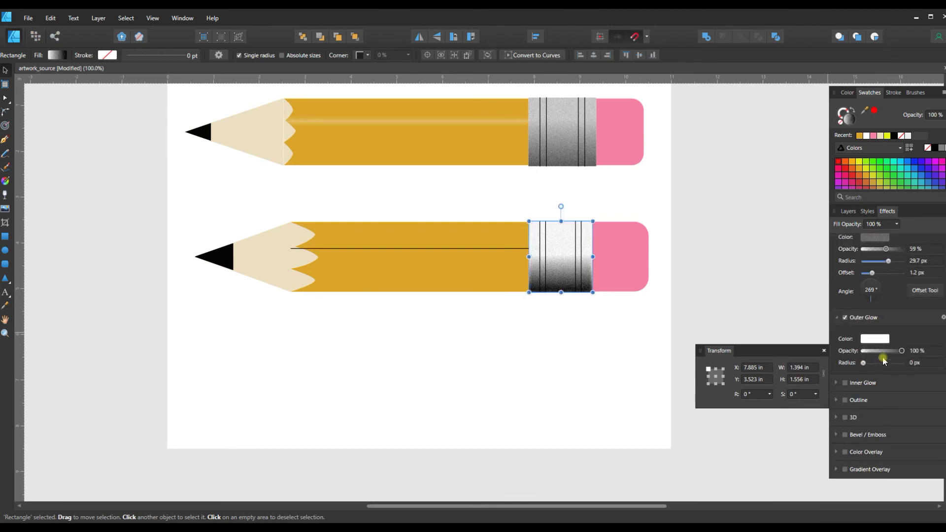
pyautogui.scroll(2, 881, 359)
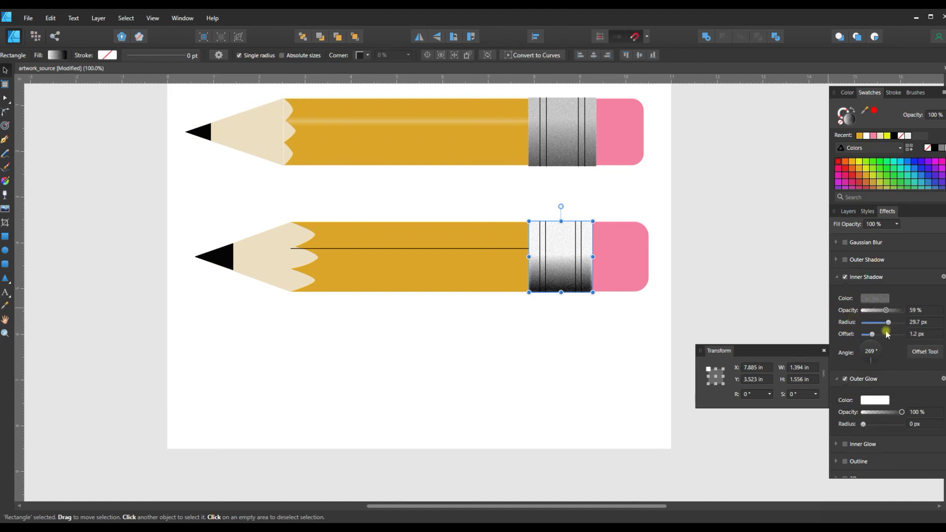
pyautogui.moveTo(885, 311)
pyautogui.mouseDown()
pyautogui.moveTo(868, 311)
pyautogui.moveTo(883, 310)
pyautogui.moveTo(885, 322)
pyautogui.moveTo(862, 325)
pyautogui.mouseUp()
# Step: Zoom in on the lower pencil and select its four dark ferrule lines
pyautogui.click(591, 344)
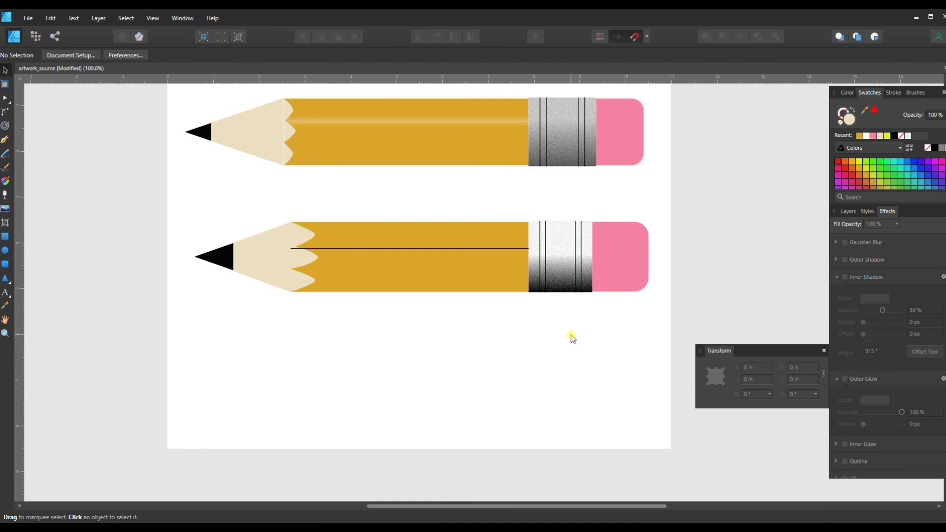
pyautogui.hotkey('ctrl', '+')
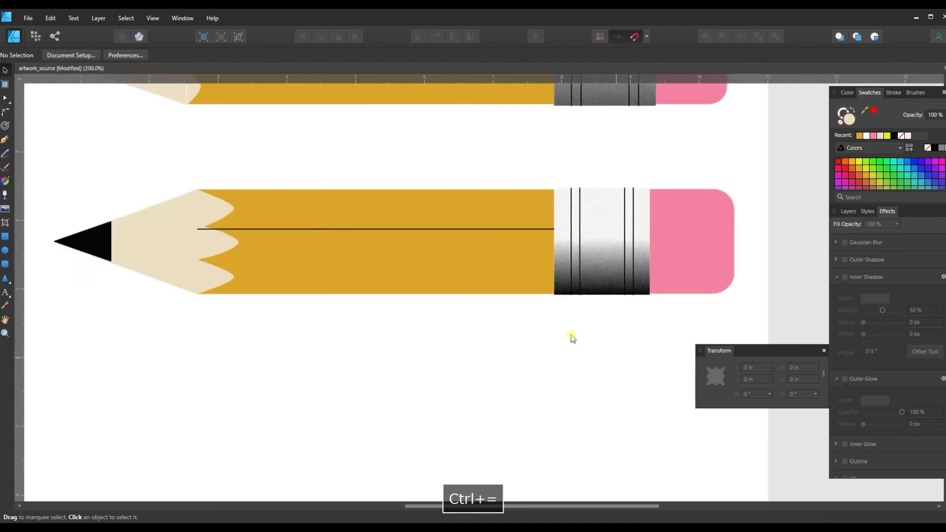
pyautogui.hotkey('ctrl', '+')
pyautogui.moveTo(617, 507); pyautogui.dragTo(680, 498)
pyautogui.scroll(2, 482, 292)
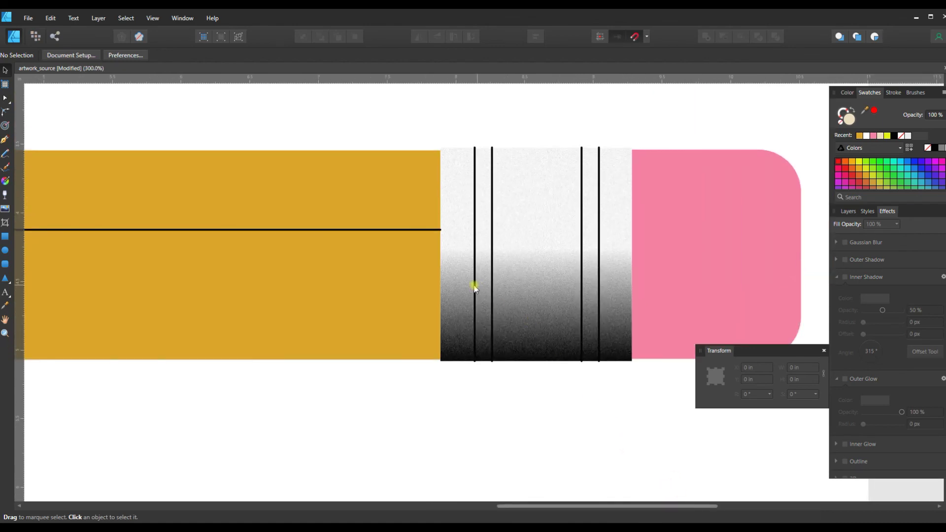
pyautogui.click(475, 286)
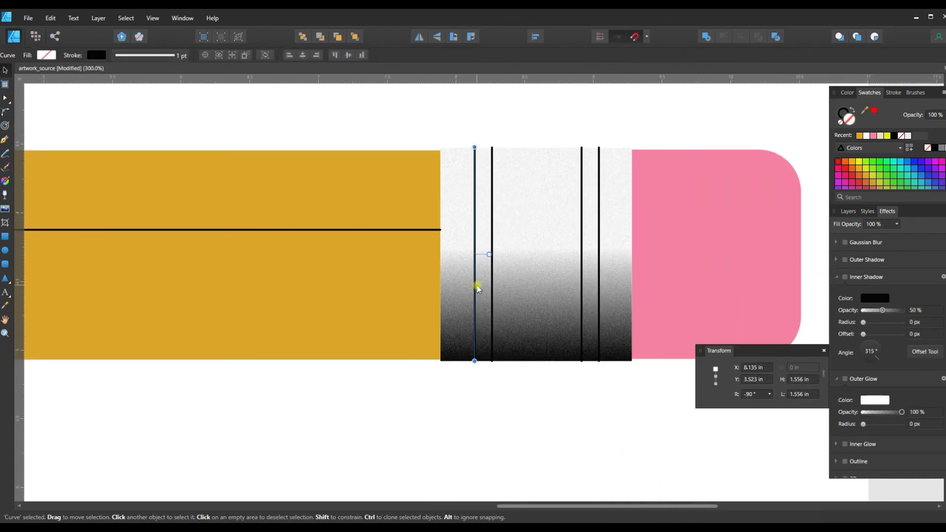
pyautogui.keyDown('shift'); pyautogui.click(492, 287); pyautogui.keyUp('shift')
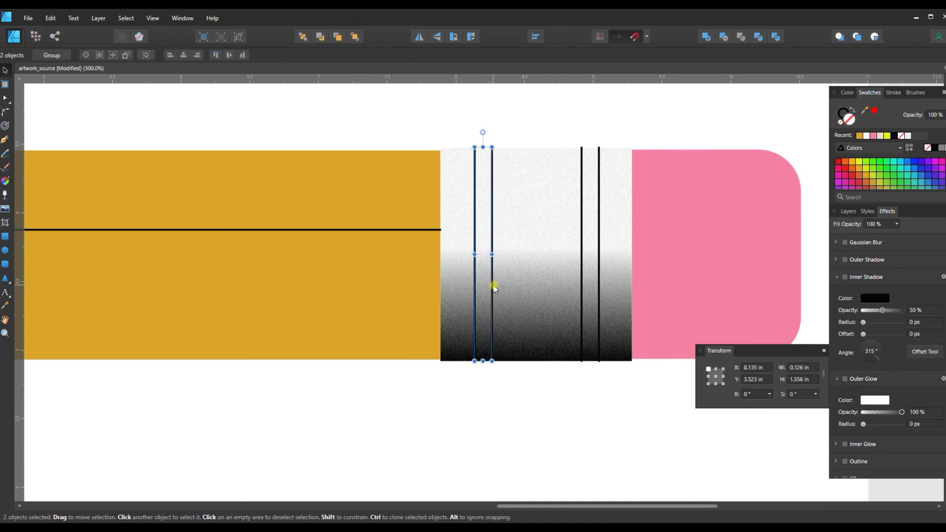
pyautogui.keyDown('shift'); pyautogui.click(582, 295); pyautogui.keyUp('shift')
pyautogui.keyDown('shift'); pyautogui.click(599, 296); pyautogui.keyUp('shift')
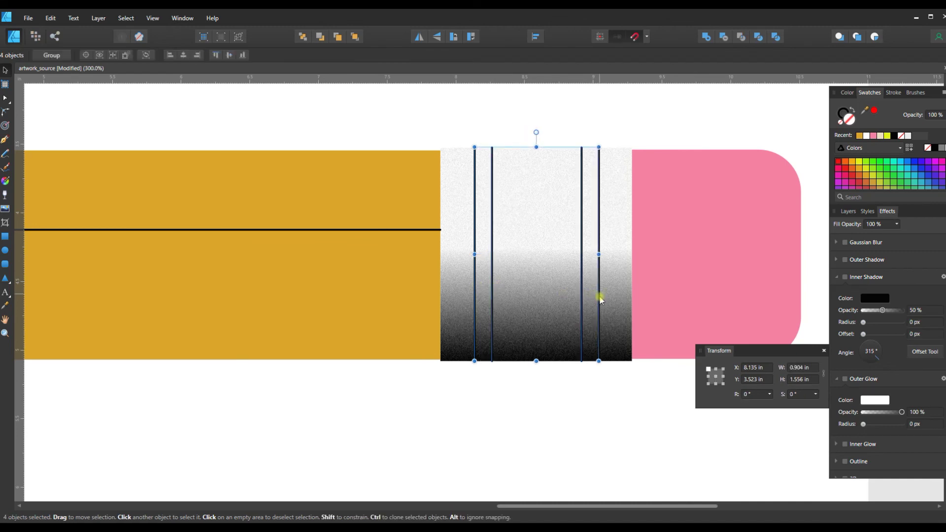
# Step: Shorten the four ferrule lines slightly at top and bottom, then zoom back out
pyautogui.moveTo(536, 358); pyautogui.dragTo(537, 356)
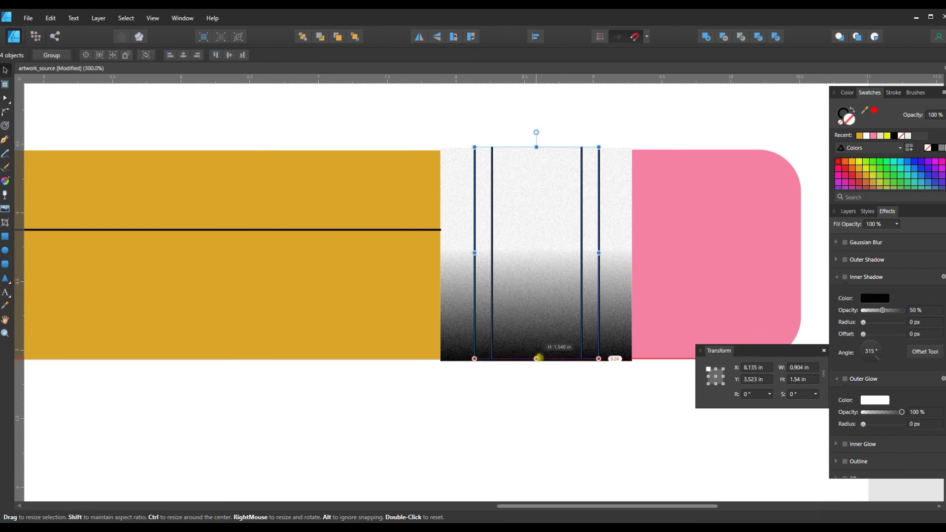
pyautogui.moveTo(539, 357); pyautogui.dragTo(538, 357)
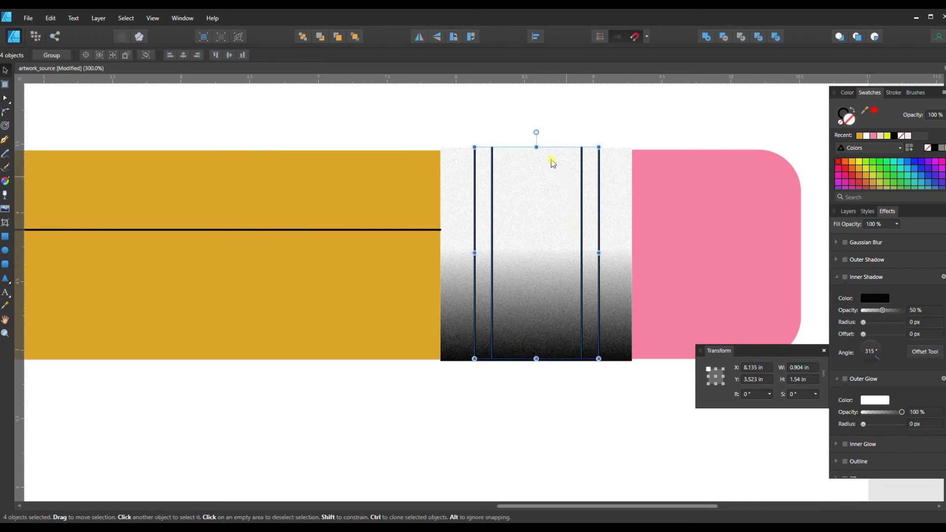
pyautogui.moveTo(538, 147); pyautogui.dragTo(536, 149)
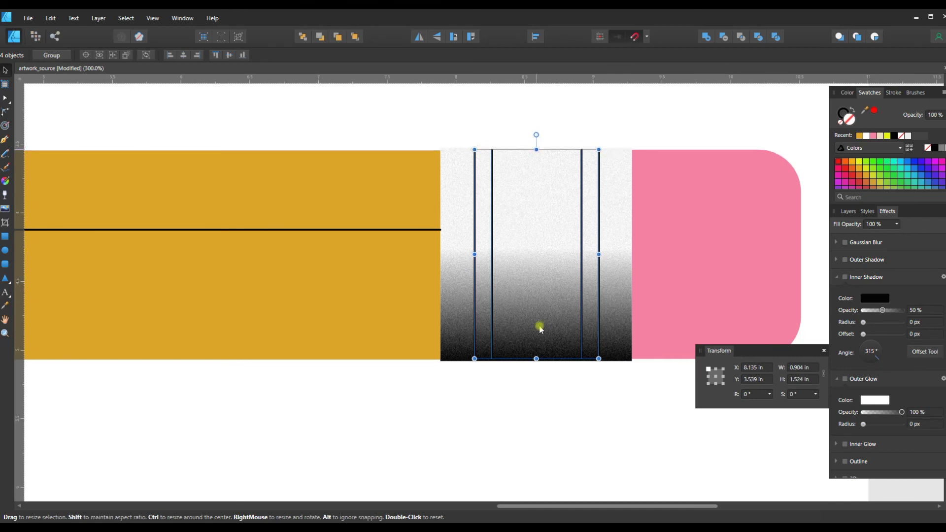
pyautogui.moveTo(536, 358); pyautogui.dragTo(536, 358)
pyautogui.click(542, 412)
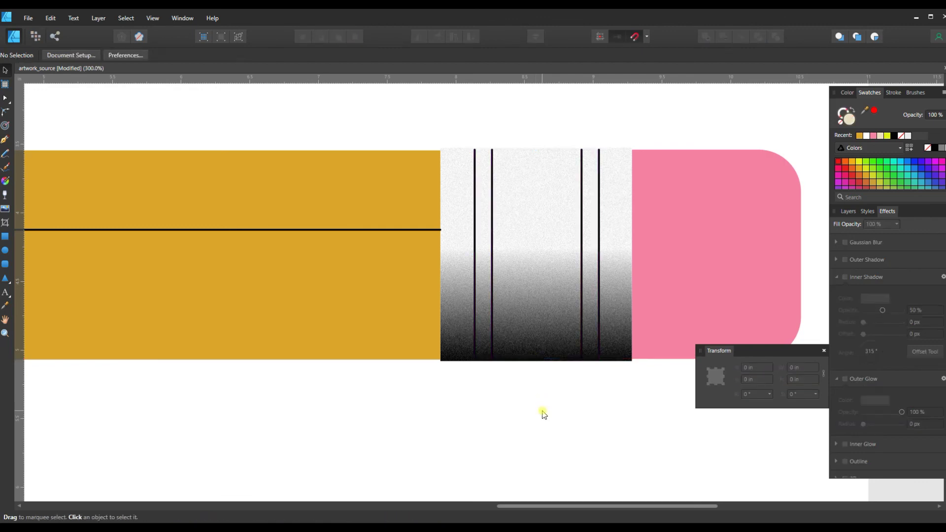
pyautogui.hotkey('ctrl', '-')
pyautogui.hotkey('ctrl', '-')
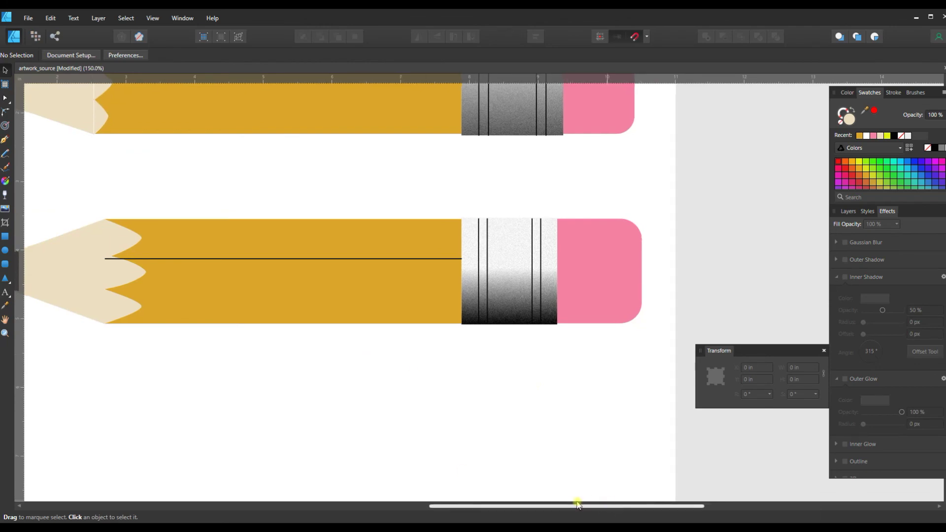
pyautogui.moveTo(608, 505); pyautogui.dragTo(546, 492)
pyautogui.scroll(3, 474, 416)
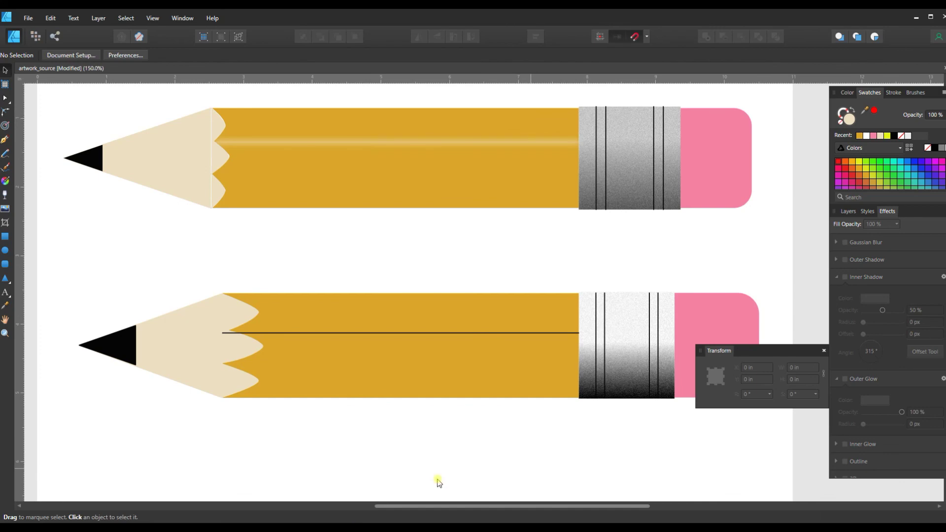
# Step: Shorten the lower pencil's reflection line slightly at both ends, checking the reference
pyautogui.hotkey('alt', 'Tab')
pyautogui.click(386, 333)
pyautogui.moveTo(222, 334); pyautogui.dragTo(241, 336)
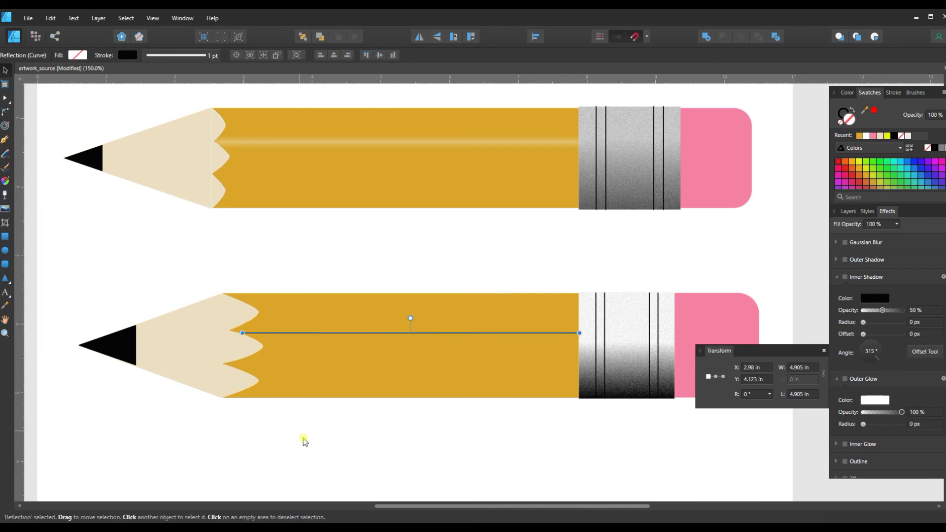
pyautogui.moveTo(581, 332); pyautogui.dragTo(580, 333)
# Step: Give the reflection line an outer glow with a 38.6 px radius
pyautogui.click(844, 379)
pyautogui.scroll(-3, 884, 355)
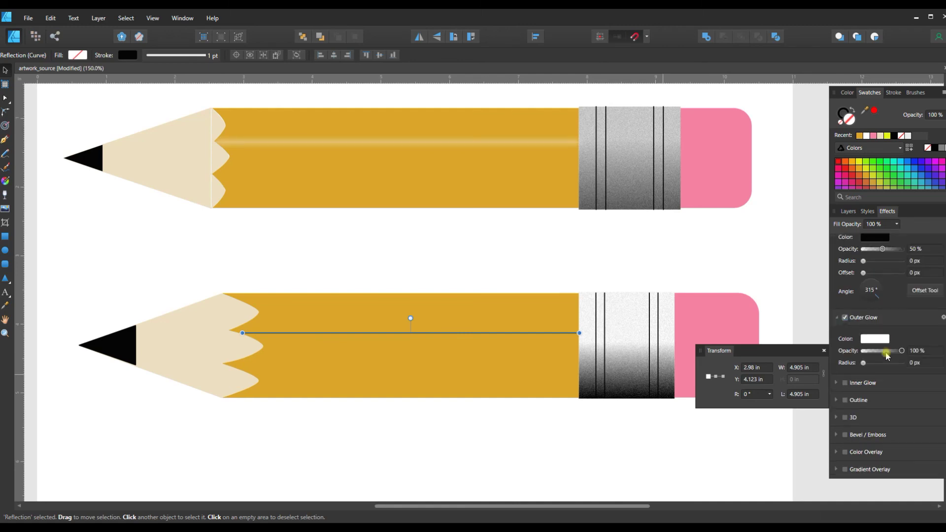
pyautogui.moveTo(865, 365); pyautogui.dragTo(896, 368)
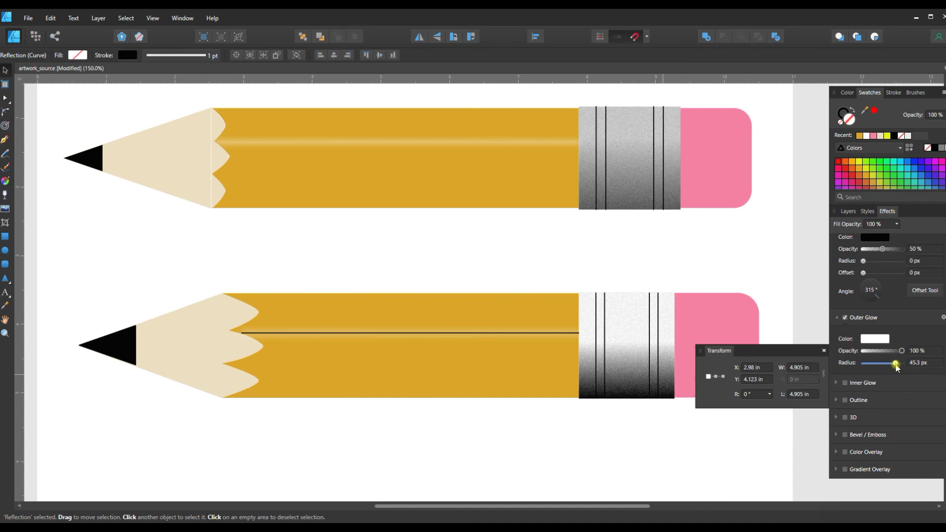
pyautogui.moveTo(898, 367); pyautogui.dragTo(893, 367)
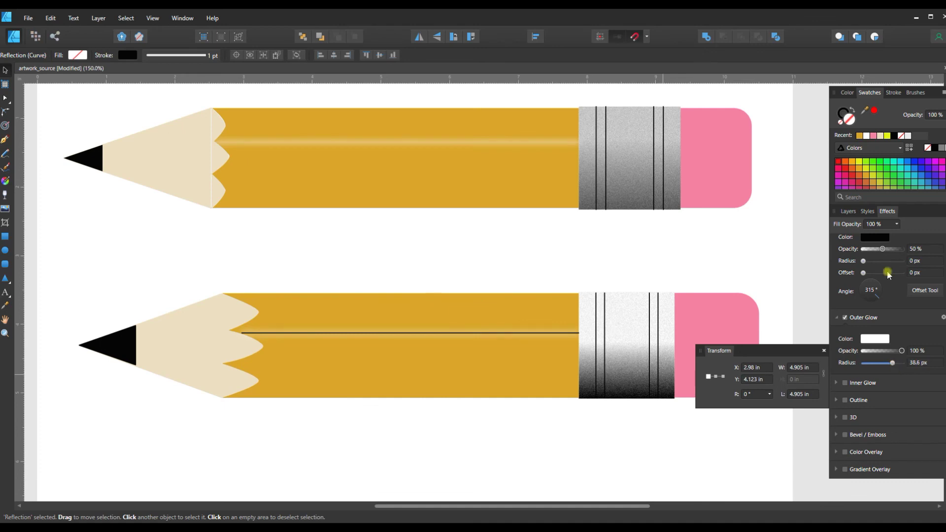
# Step: Give the reflection line a beige fill at 51% fill opacity
pyautogui.click(881, 138)
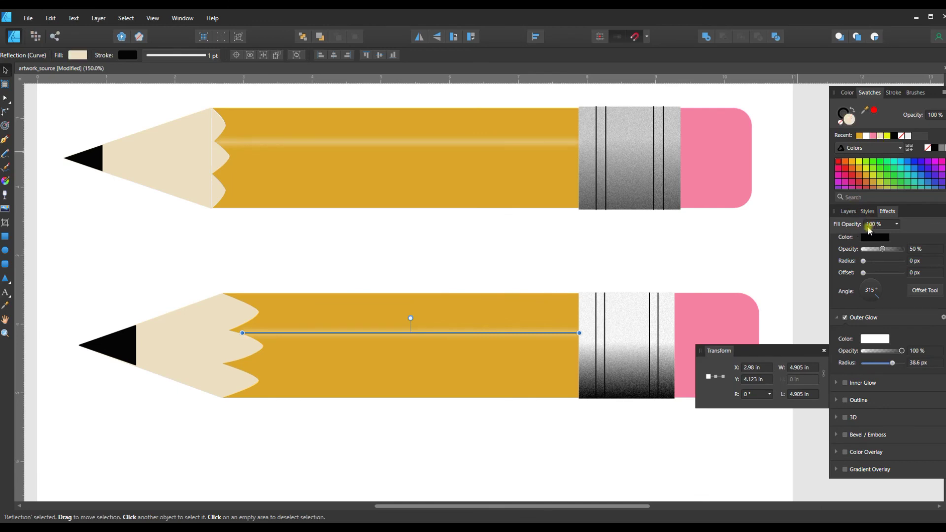
pyautogui.click(886, 224)
pyautogui.click(895, 226)
pyautogui.moveTo(897, 234); pyautogui.dragTo(868, 236)
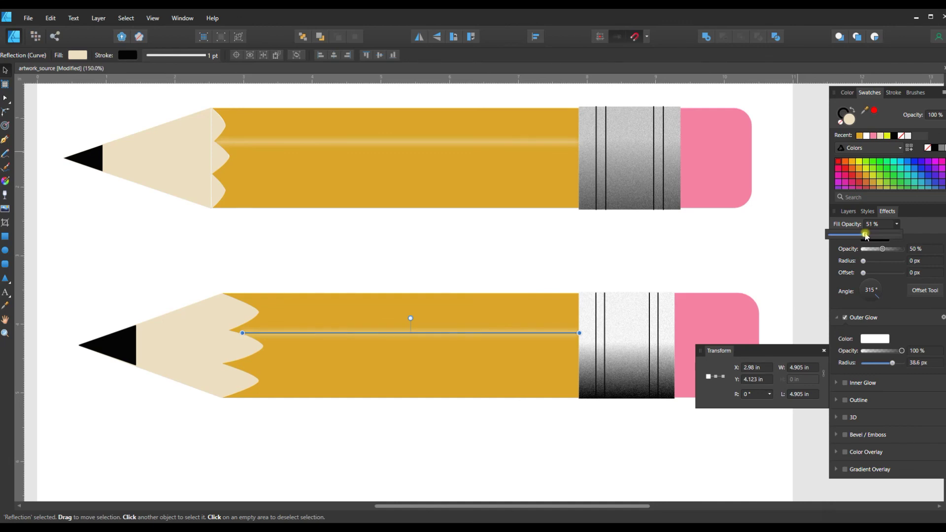
# Step: Set the reflection line's fill to none and its stroke to cream
pyautogui.click(563, 453)
pyautogui.click(565, 453)
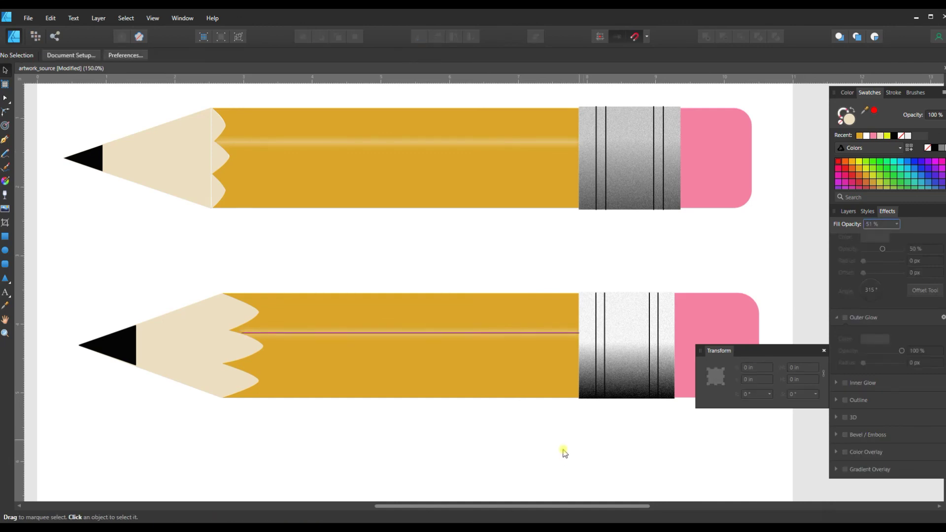
pyautogui.click(503, 332)
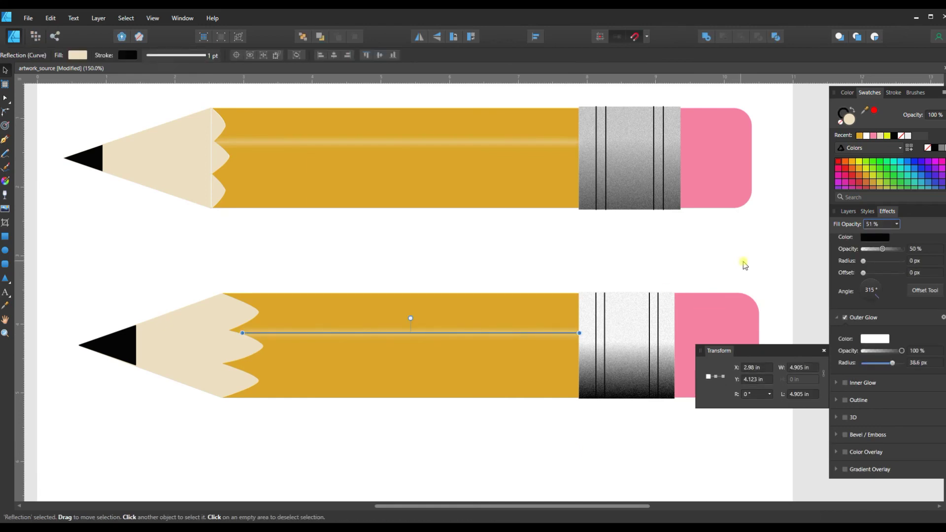
pyautogui.click(840, 122)
pyautogui.click(880, 136)
pyautogui.click(604, 454)
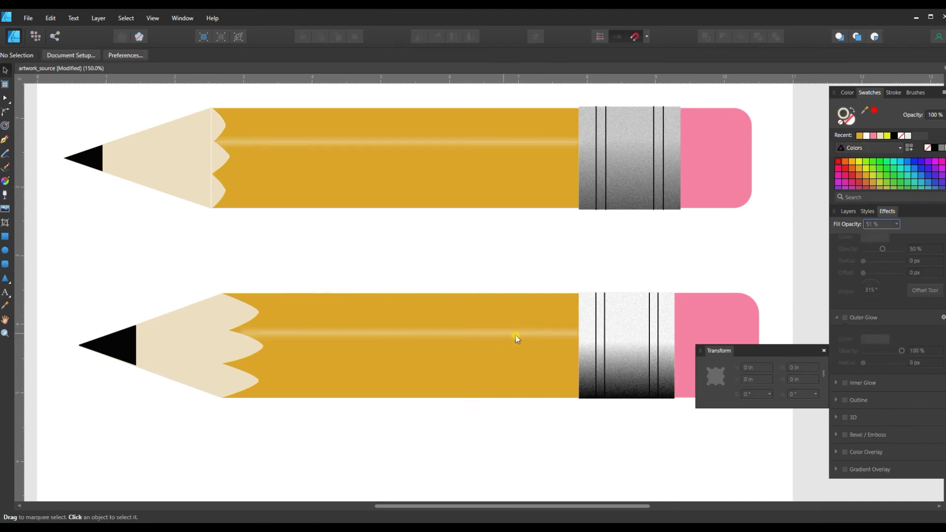
# Step: Narrow the lower pencil's eraser to 1.101 in wide
pyautogui.click(242, 333)
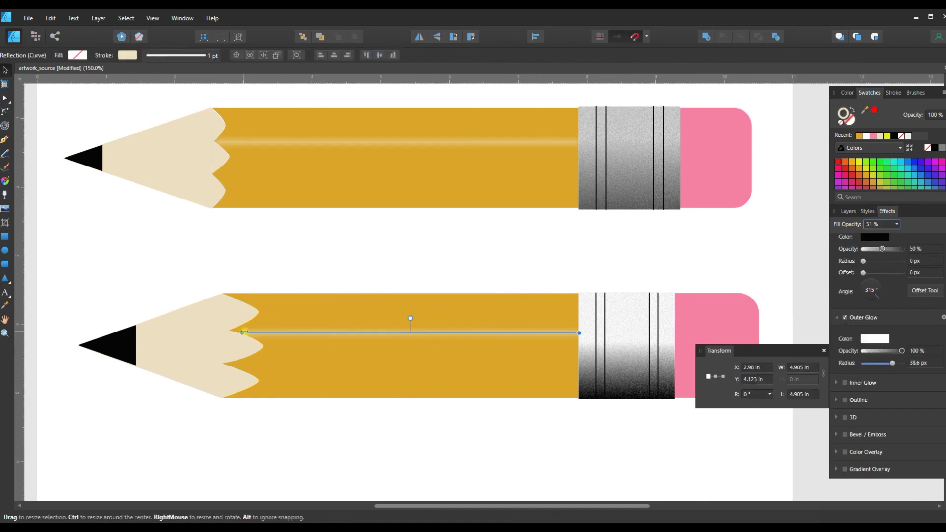
pyautogui.click(282, 380)
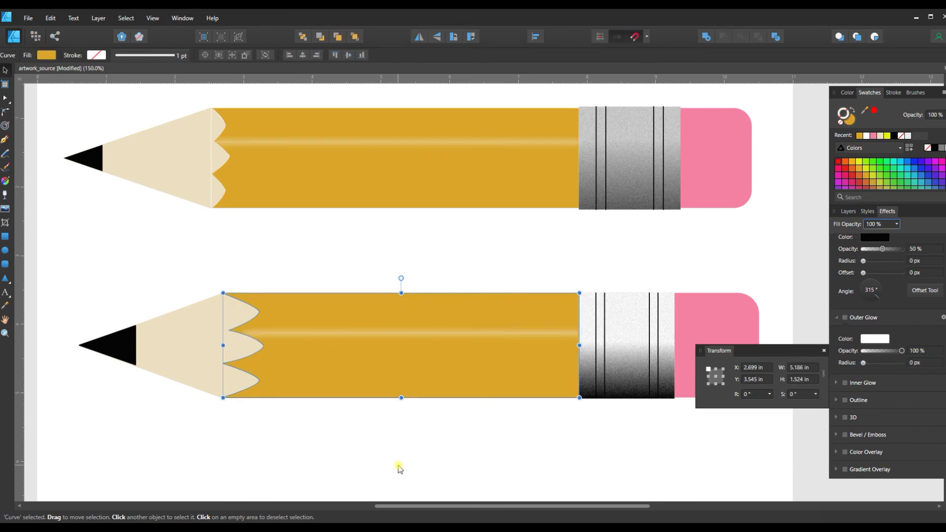
pyautogui.hotkey('ctrl', '-')
pyautogui.click(433, 418)
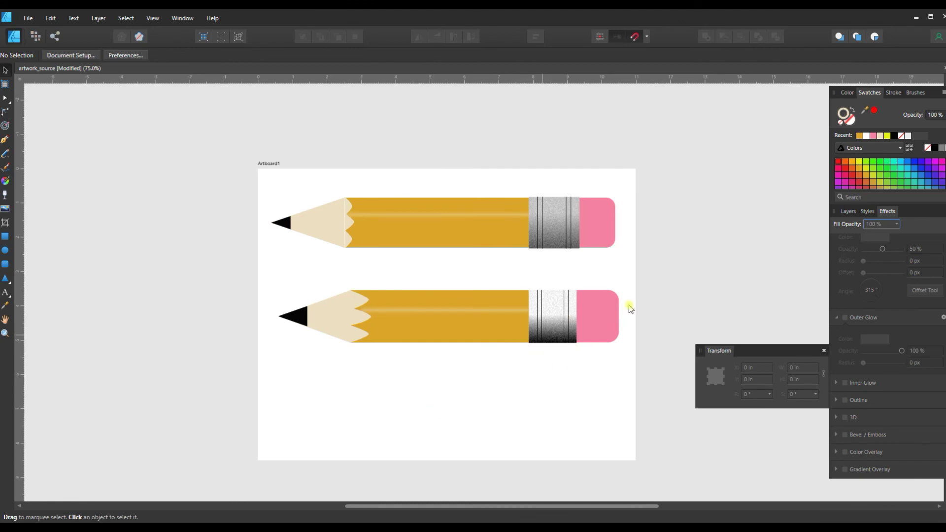
pyautogui.click(620, 319)
pyautogui.moveTo(619, 317); pyautogui.dragTo(614, 317)
pyautogui.click(602, 419)
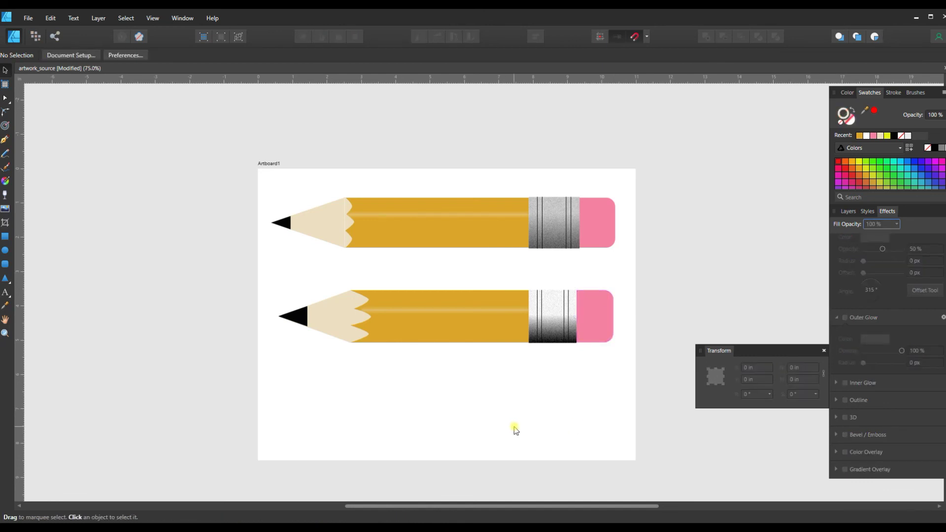